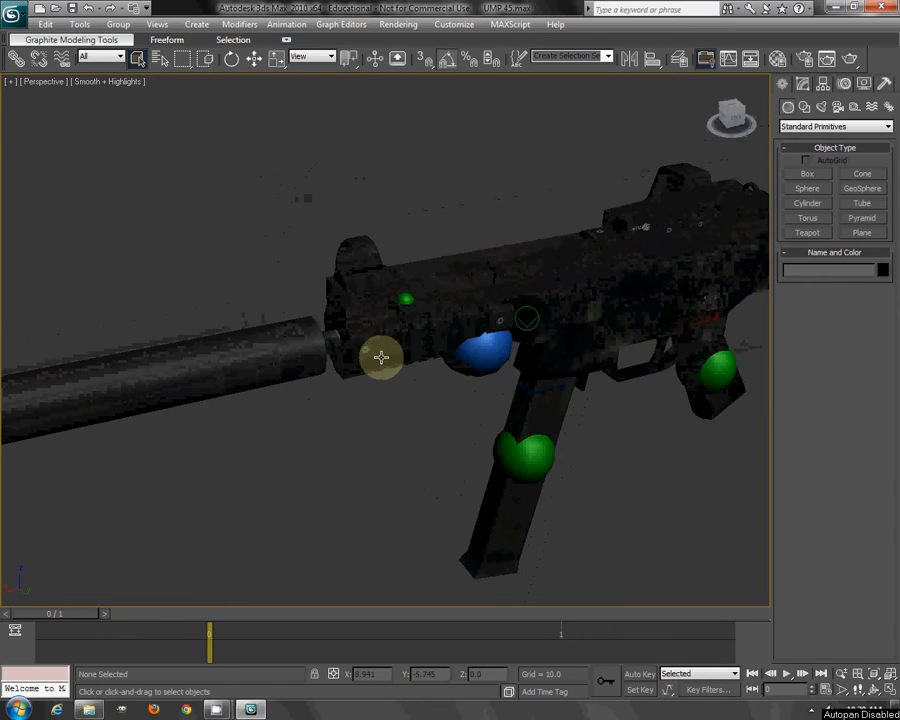
# - Draw a standard cylinder near the gun's foregrip area, about 0.8 in radius and 2.6 high
pyautogui.keyDown('alt'); pyautogui.moveTo(385, 428); pyautogui.dragTo(422, 412, button='middle'); pyautogui.keyUp('alt')
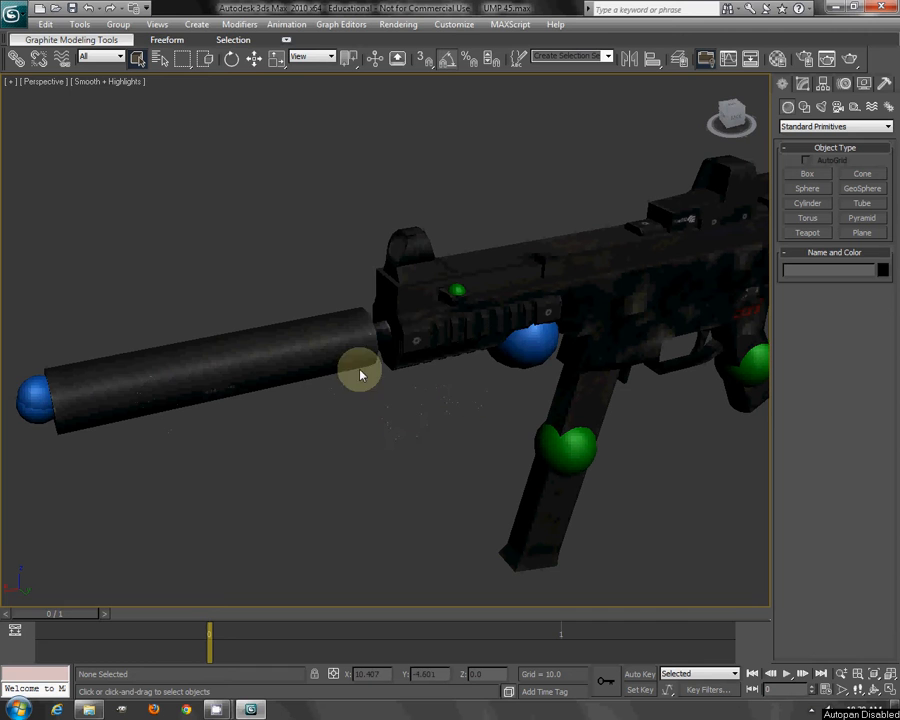
pyautogui.keyDown('alt'); pyautogui.moveTo(457, 368); pyautogui.dragTo(759, 227, button='middle'); pyautogui.keyUp('alt')
pyautogui.click(808, 203)
pyautogui.moveTo(398, 496); pyautogui.dragTo(410, 503)
pyautogui.click(412, 412)
pyautogui.moveTo(554, 459); pyautogui.dragTo(534, 456, button='middle')
# - Display edged faces and set the cylinder to 1 height segment and 8 sides
pyautogui.press('m')
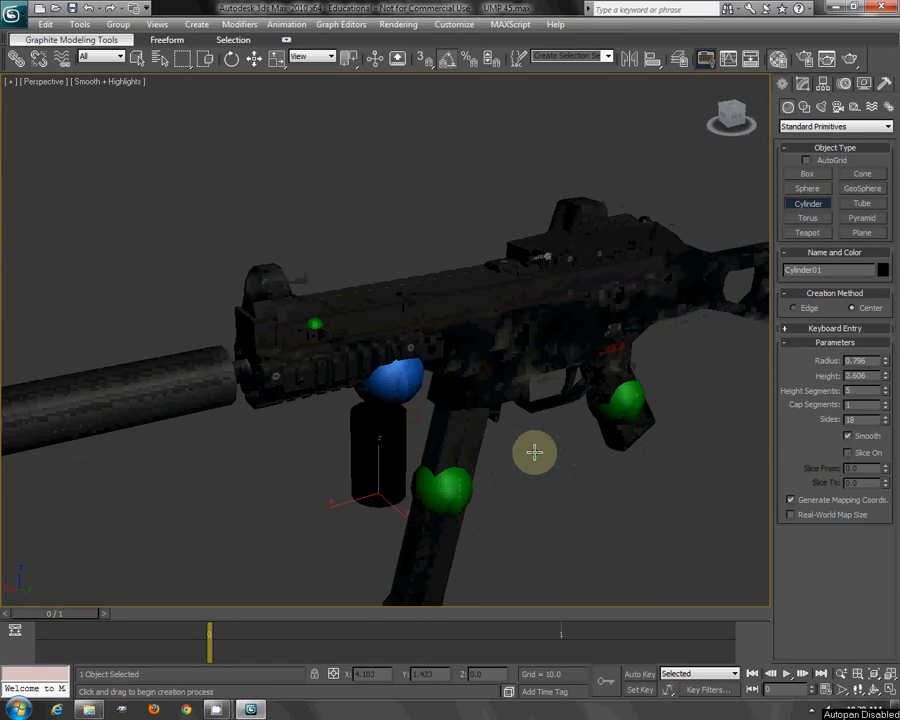
pyautogui.moveTo(643, 255); pyautogui.dragTo(392, 426)
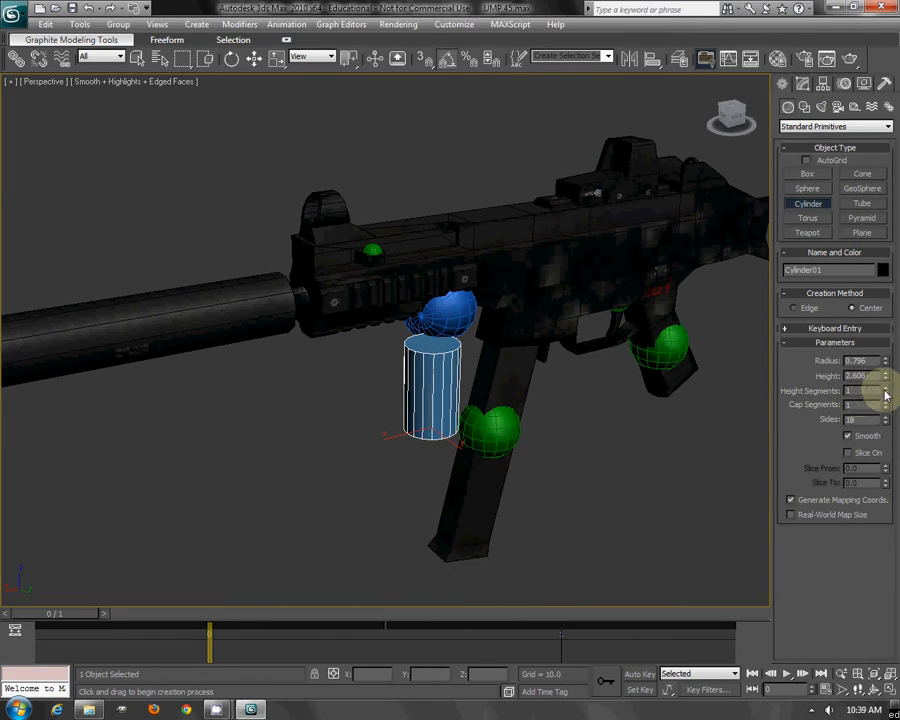
pyautogui.write('8')
pyautogui.press('Return')
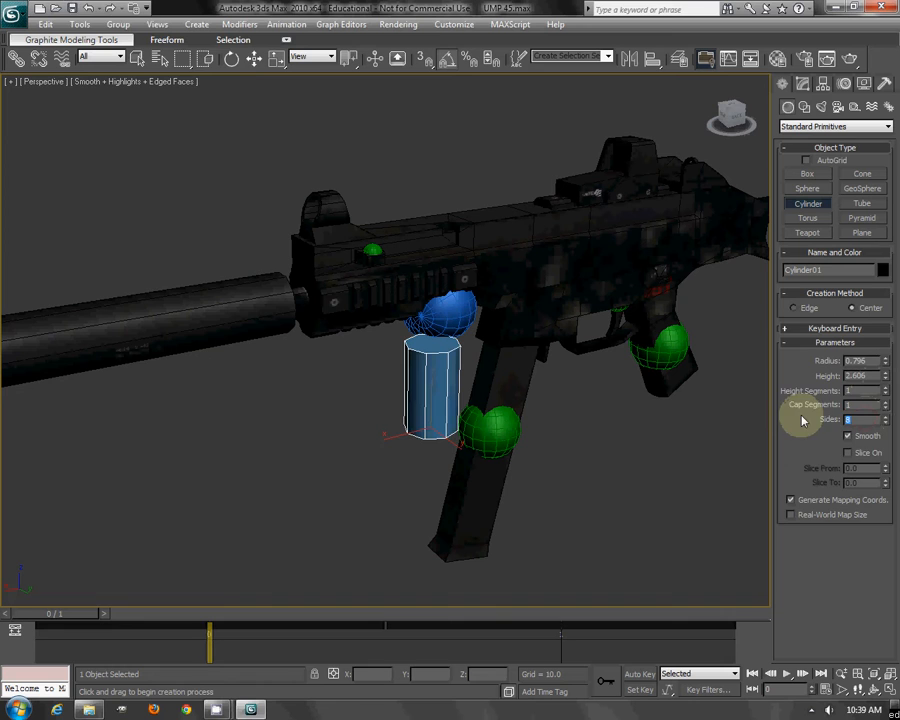
# - Rotate the cylinder so it lies horizontally, parallel to the gun's barrel
pyautogui.click(231, 58)
pyautogui.moveTo(409, 405); pyautogui.dragTo(382, 467)
pyautogui.hotkey('ctrl', 'z')
pyautogui.click(254, 58)
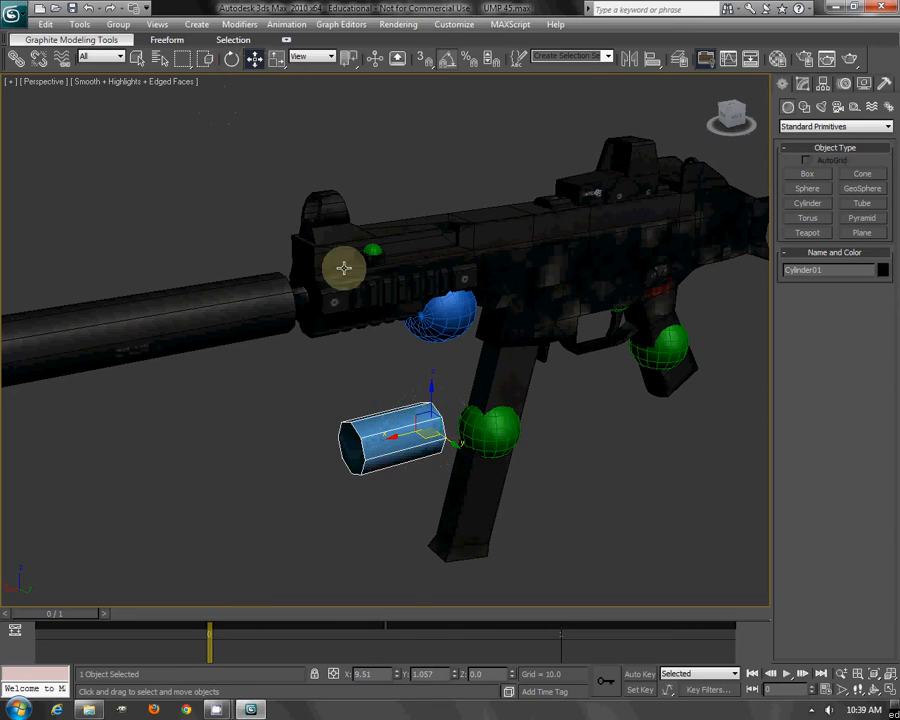
# - Move the cylinder up beside the handguard's side rail and reduce its radius to 0.586
pyautogui.keyDown('alt'); pyautogui.moveTo(346, 267); pyautogui.dragTo(465, 377, button='middle'); pyautogui.keyUp('alt')
pyautogui.moveTo(480, 398); pyautogui.dragTo(510, 243)
pyautogui.click(802, 84)
pyautogui.moveTo(884, 282); pyautogui.dragTo(885, 292)
pyautogui.keyDown('alt'); pyautogui.moveTo(300, 240); pyautogui.dragTo(416, 271, button='middle'); pyautogui.keyUp('alt')
pyautogui.scroll(5, 420, 271)
pyautogui.moveTo(699, 331); pyautogui.dragTo(645, 309)
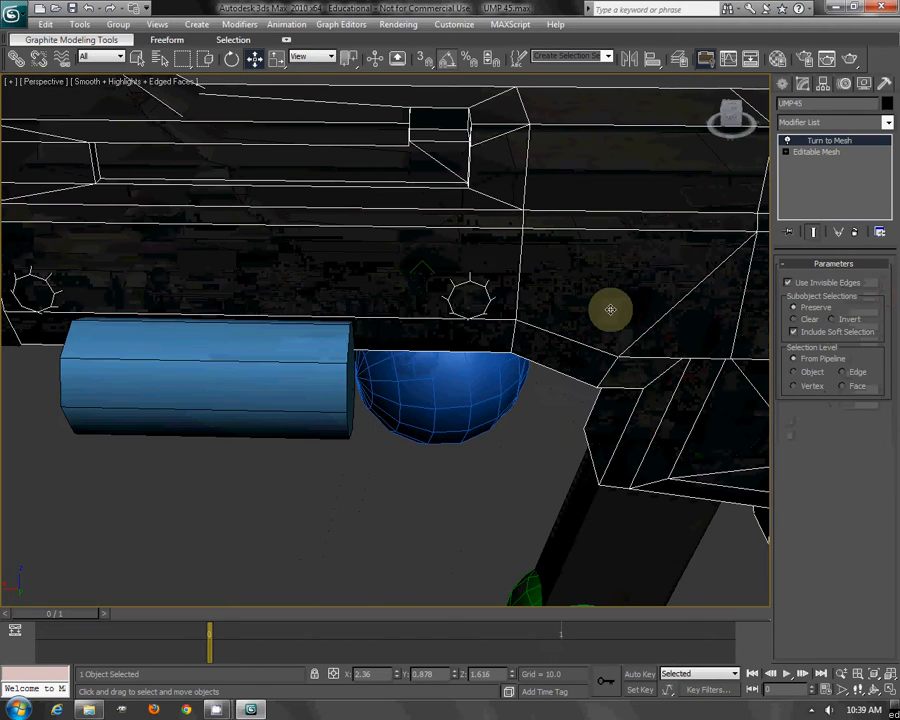
pyautogui.hotkey('ctrl', 'z')
pyautogui.hotkey('ctrl', 'z')
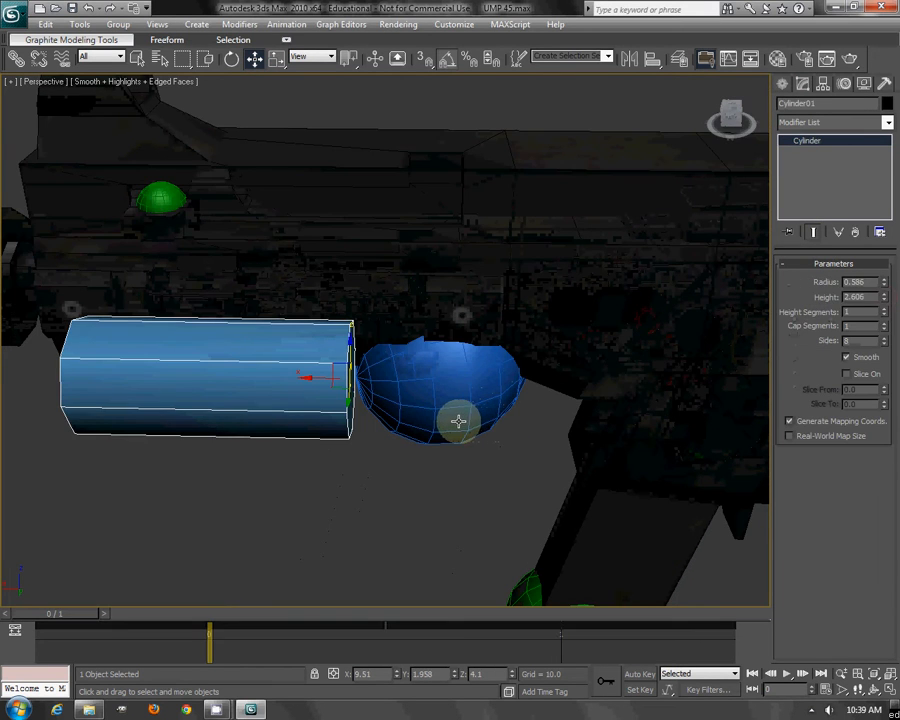
# - Shrink the cylinder to a height of 1.616 and a radius of 0.396 to suit the side rail
pyautogui.moveTo(885, 299); pyautogui.dragTo(885, 325)
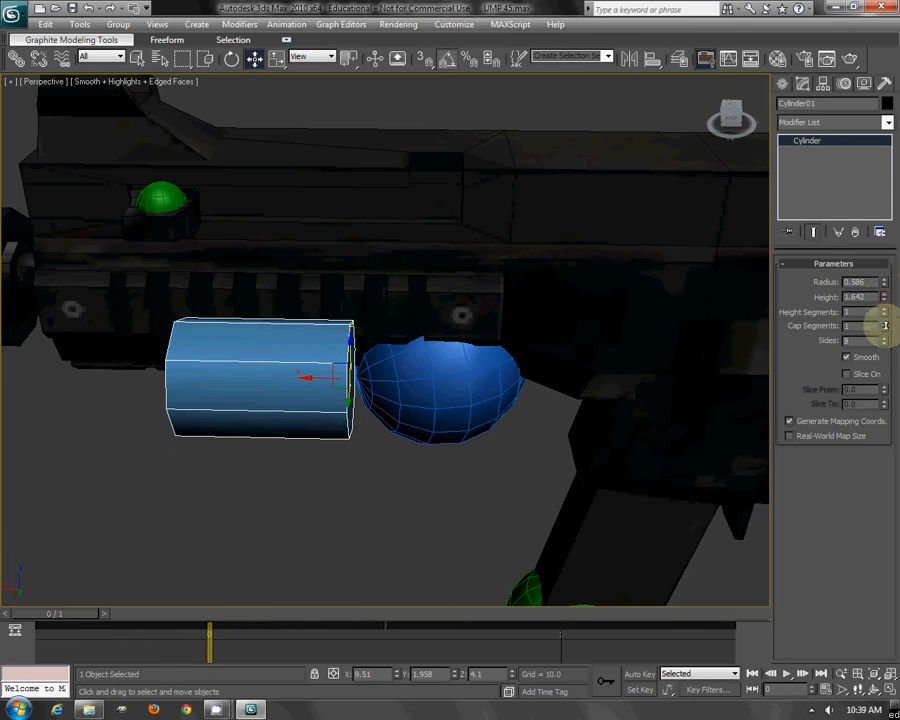
pyautogui.keyDown('alt'); pyautogui.moveTo(385, 318); pyautogui.dragTo(587, 263, button='middle'); pyautogui.keyUp('alt')
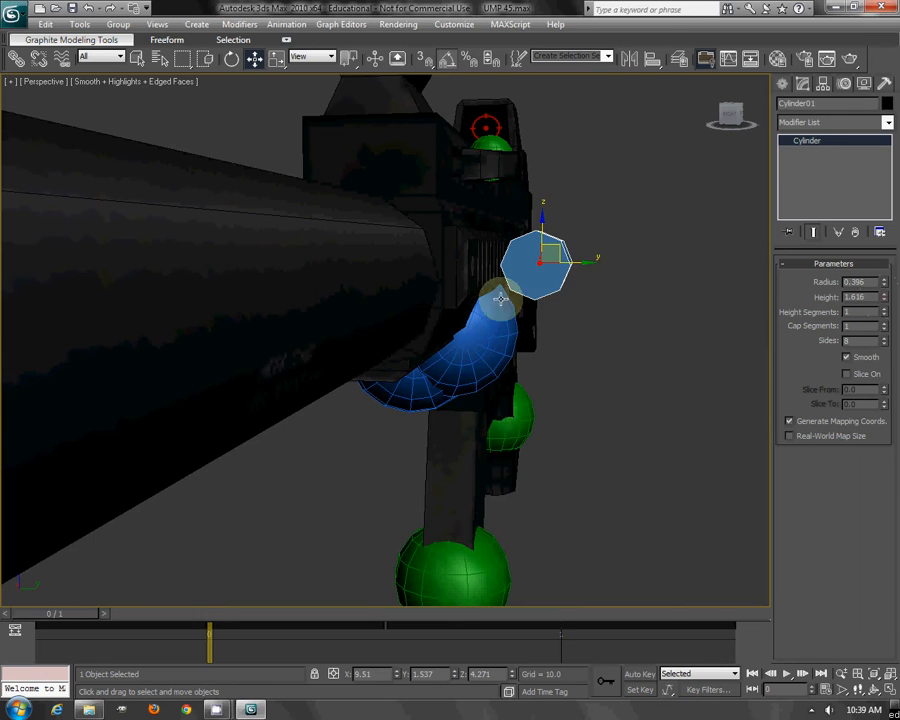
# - Move the cylinder into place against the side rail and set its height to 1.332
pyautogui.keyDown('alt'); pyautogui.moveTo(527, 261); pyautogui.dragTo(542, 285, button='middle'); pyautogui.keyUp('alt')
pyautogui.scroll(5, 390, 323)
pyautogui.scroll(-3, 348, 325)
pyautogui.moveTo(352, 322); pyautogui.dragTo(416, 338, button='middle')
pyautogui.moveTo(456, 401); pyautogui.dragTo(481, 401)
pyautogui.click(885, 293)
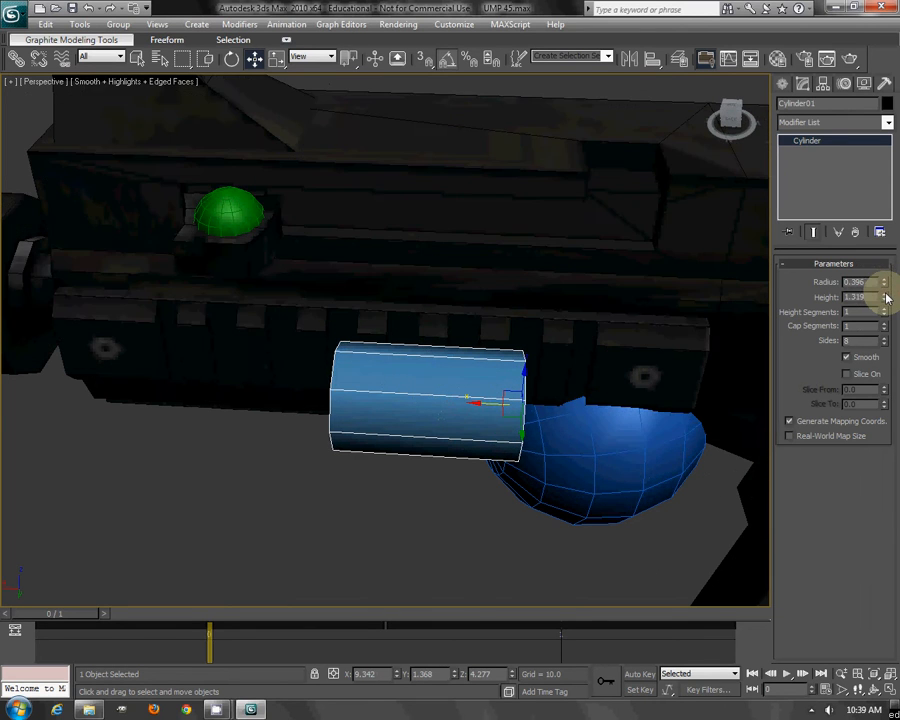
pyautogui.click(885, 294)
# - Convert the cylinder to an editable poly
pyautogui.keyDown('alt'); pyautogui.moveTo(392, 396); pyautogui.dragTo(488, 335, button='middle'); pyautogui.keyUp('alt')
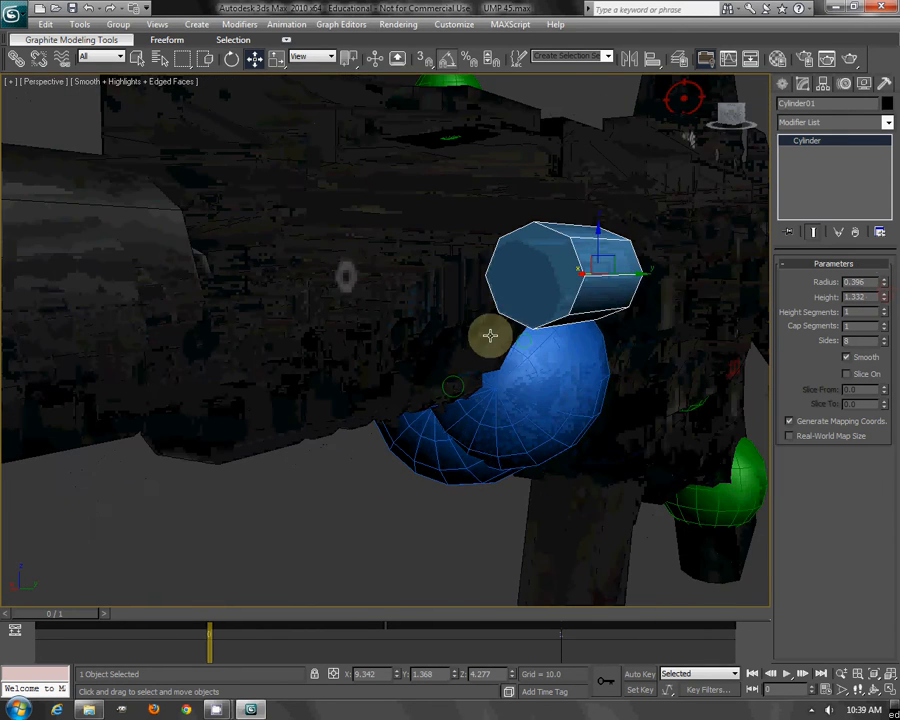
pyautogui.rightClick(557, 312)
pyautogui.rightClick(552, 287)
pyautogui.moveTo(668, 408)
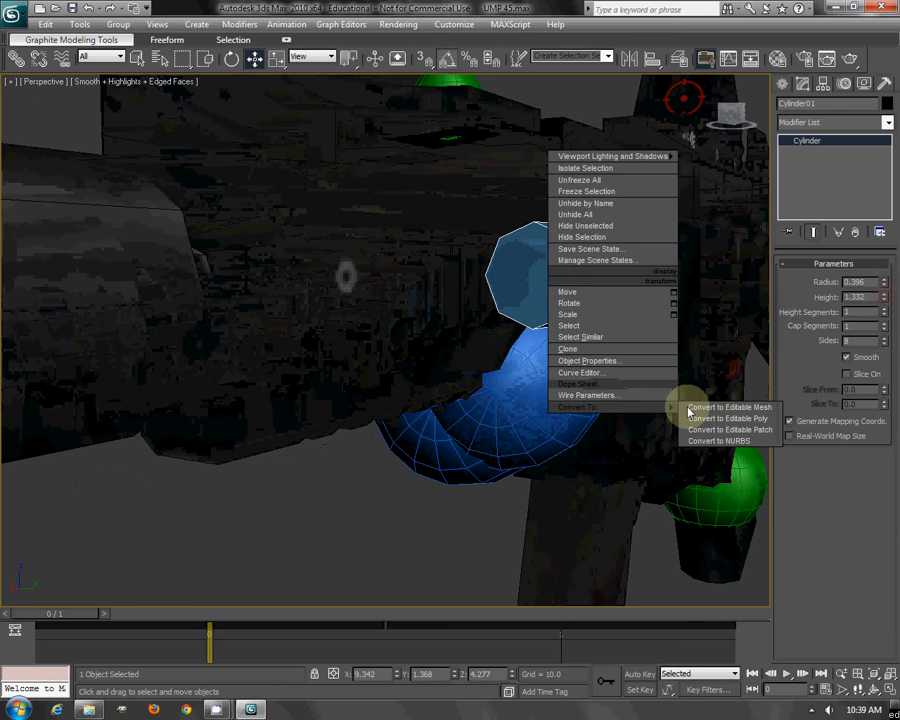
pyautogui.click(715, 416)
# - Delete the cylinder's four side polygons that face the rail
pyautogui.click(816, 282)
pyautogui.moveTo(660, 270); pyautogui.dragTo(504, 341, button='middle')
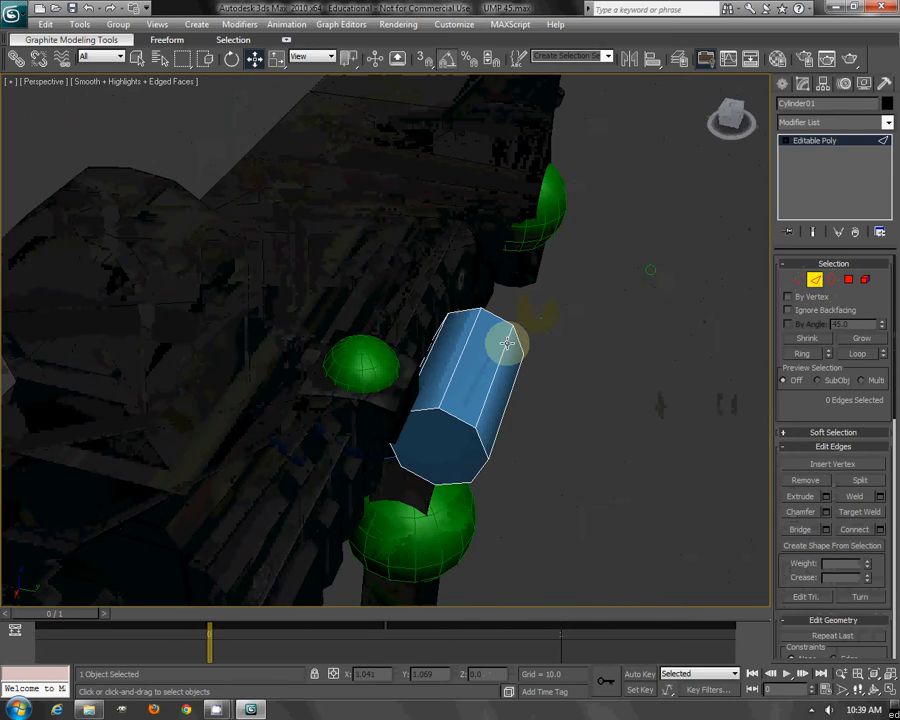
pyautogui.click(848, 279)
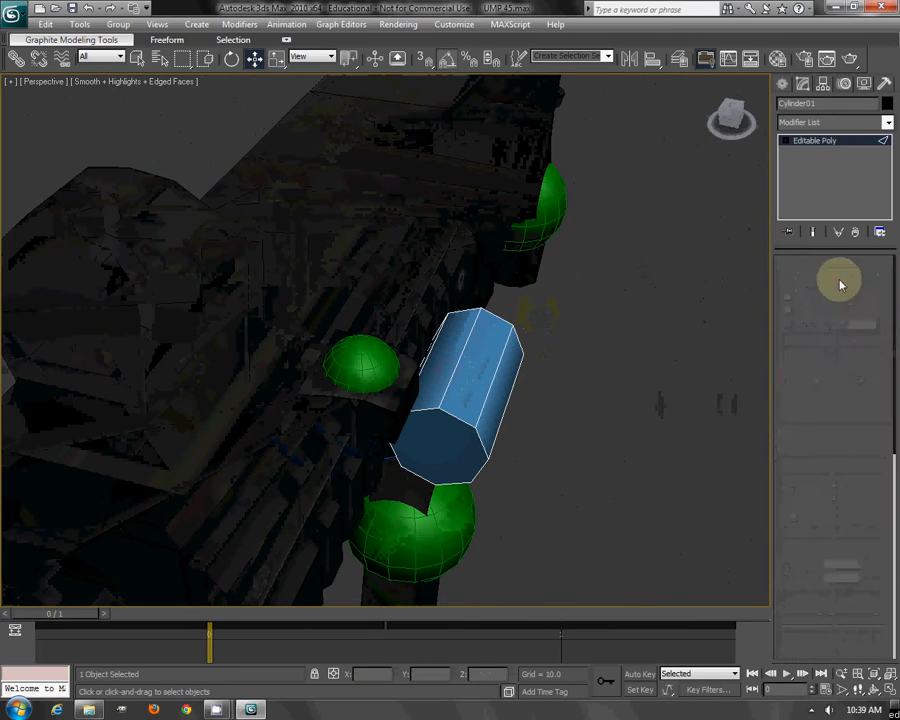
pyautogui.click(425, 360)
pyautogui.keyDown('alt'); pyautogui.moveTo(425, 363); pyautogui.dragTo(484, 232, button='middle'); pyautogui.keyUp('alt')
pyautogui.keyDown('ctrl'); pyautogui.click(486, 369); pyautogui.keyUp('ctrl')
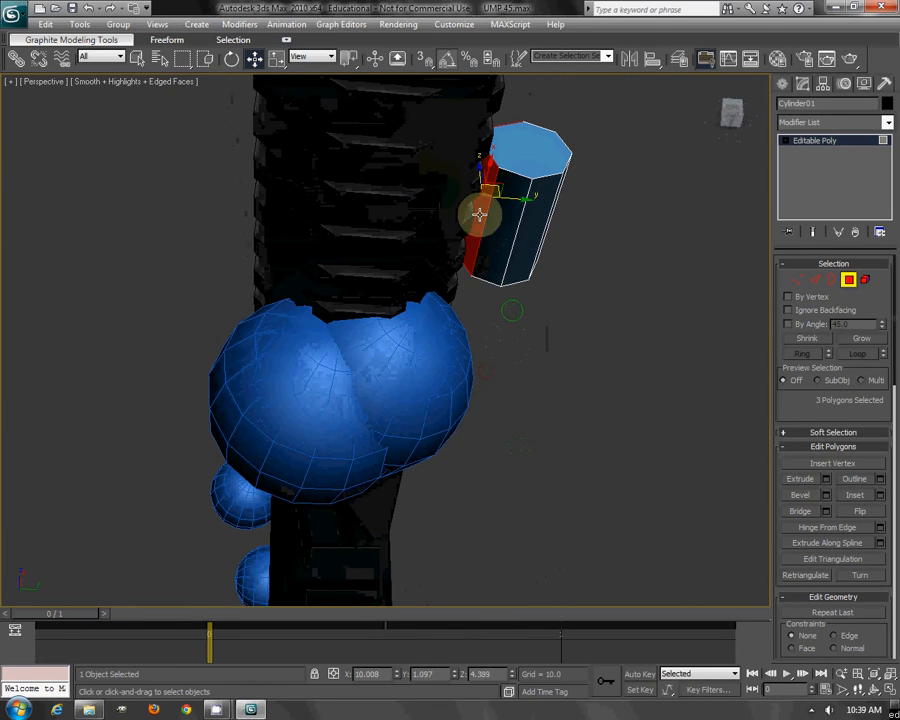
pyautogui.keyDown('ctrl'); pyautogui.click(482, 215); pyautogui.keyUp('ctrl')
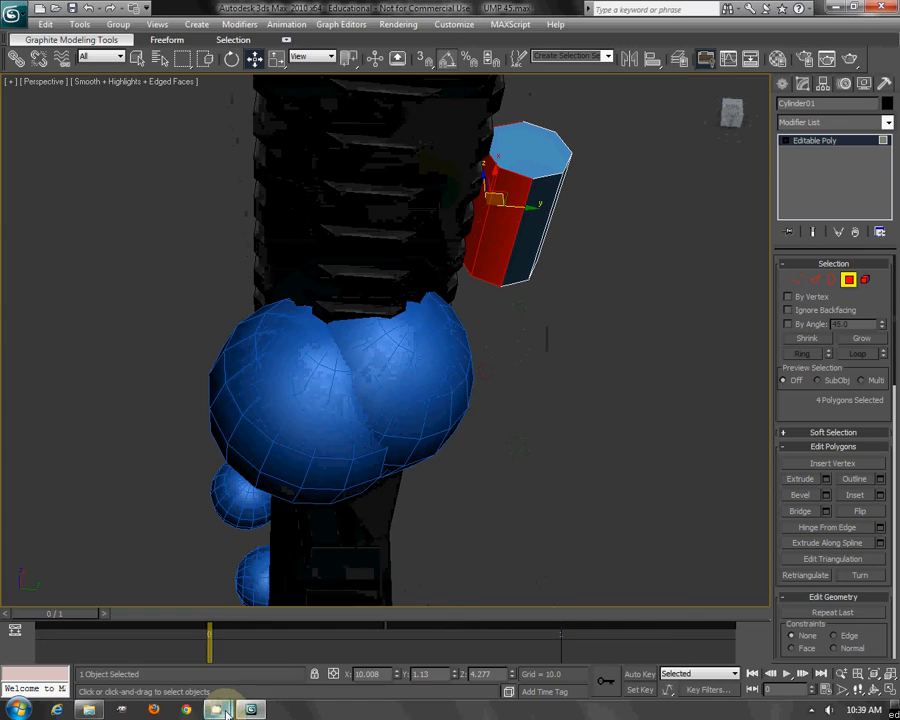
pyautogui.click(211, 627)
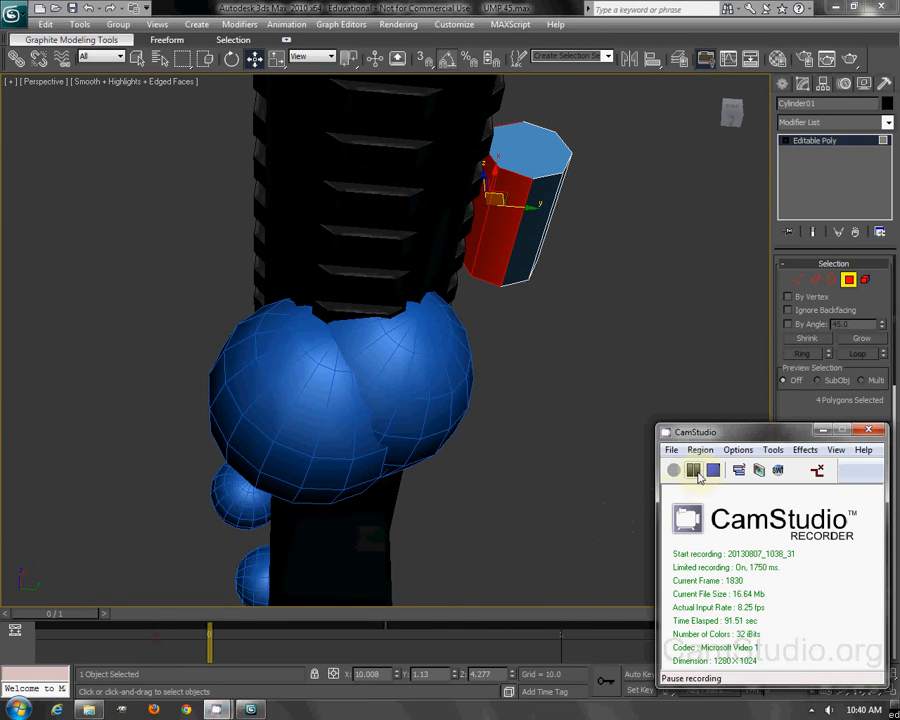
pyautogui.keyDown('alt'); pyautogui.moveTo(585, 356); pyautogui.dragTo(538, 315, button='middle'); pyautogui.keyUp('alt')
pyautogui.click(549, 305)
pyautogui.click(850, 281)
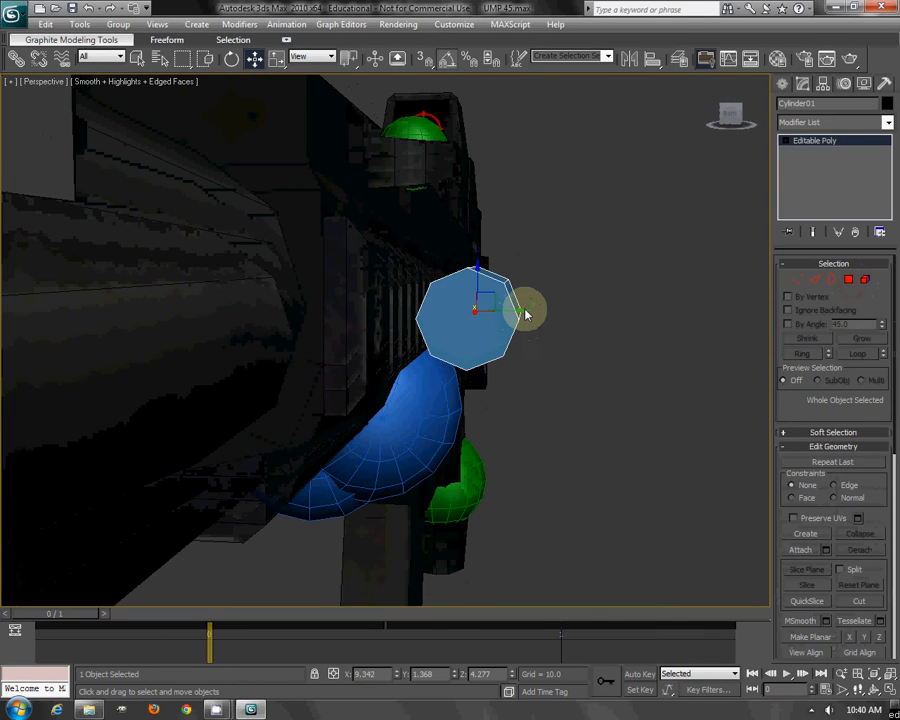
# - Move the whole cylinder slightly away from the rail along Y, to about 1.438
pyautogui.click(526, 314)
pyautogui.click(519, 311)
pyautogui.moveTo(519, 311); pyautogui.dragTo(527, 313)
pyautogui.keyDown('alt'); pyautogui.moveTo(540, 314); pyautogui.dragTo(588, 325, button='middle'); pyautogui.keyUp('alt')
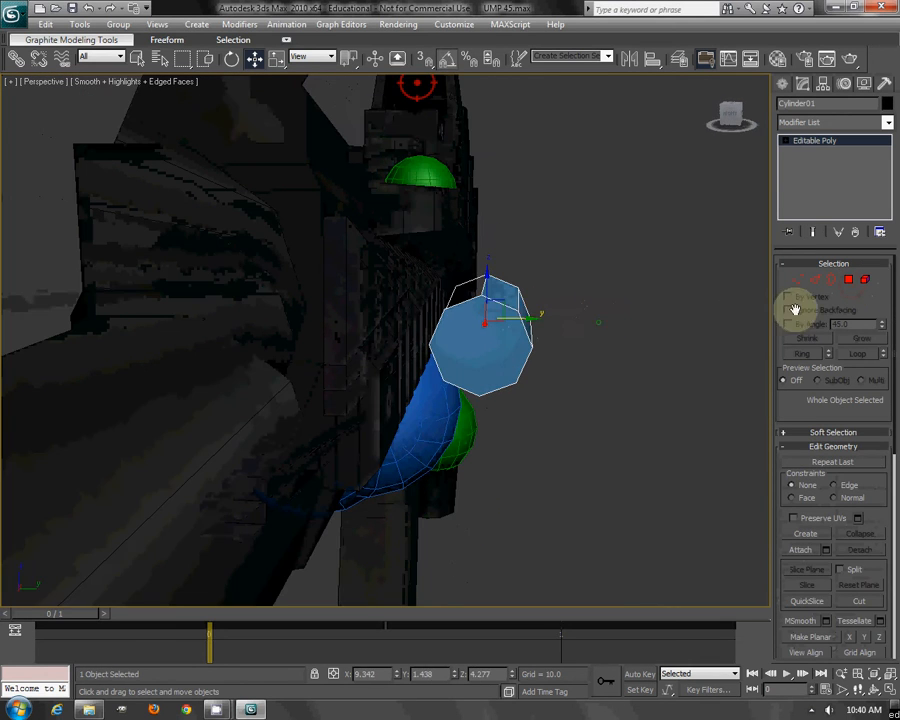
# - Extrude the ten edges around the cylinder's opening toward the rail, to about Y 0.834, and make them planar in Y
pyautogui.click(815, 280)
pyautogui.click(462, 305)
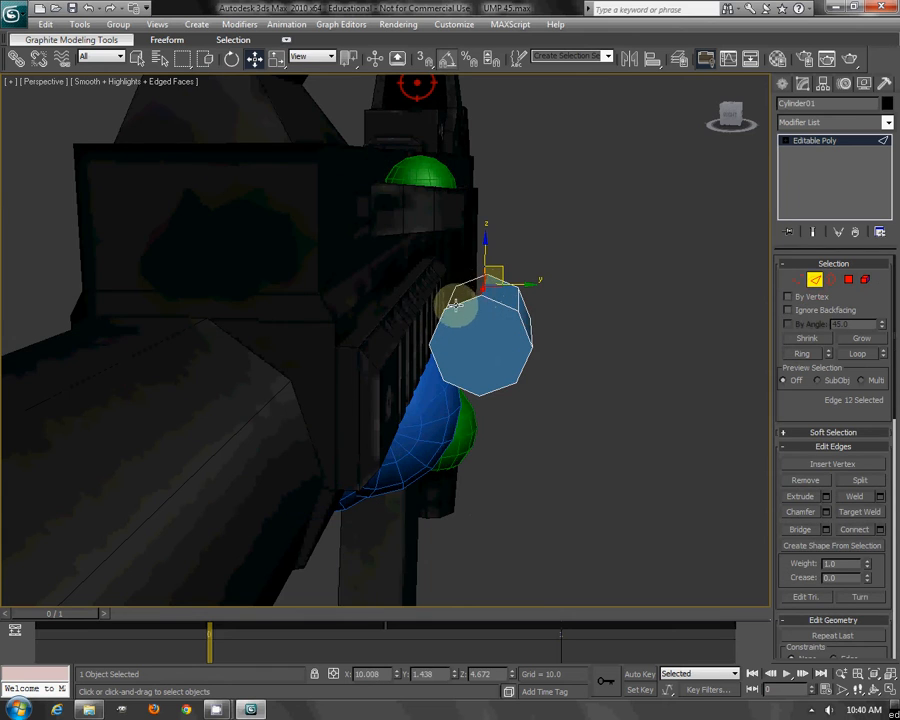
pyautogui.keyDown('alt'); pyautogui.moveTo(455, 305); pyautogui.dragTo(328, 295, button='middle'); pyautogui.keyUp('alt')
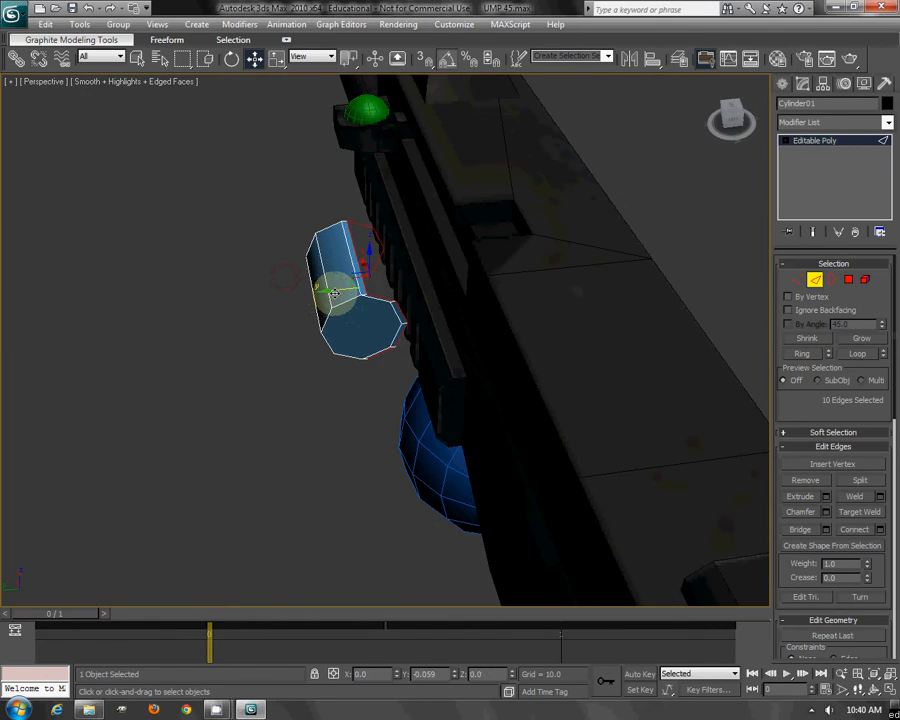
pyautogui.moveTo(335, 291); pyautogui.dragTo(340, 293)
pyautogui.scroll(4, 353, 305)
pyautogui.moveTo(405, 315); pyautogui.dragTo(382, 331, button='middle')
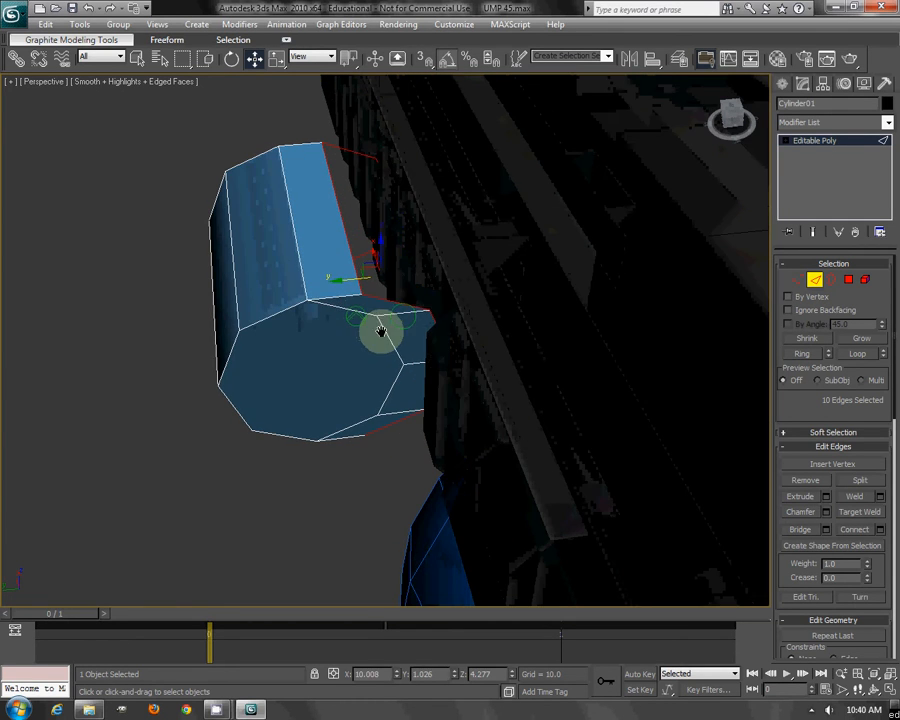
pyautogui.moveTo(336, 282); pyautogui.dragTo(385, 285)
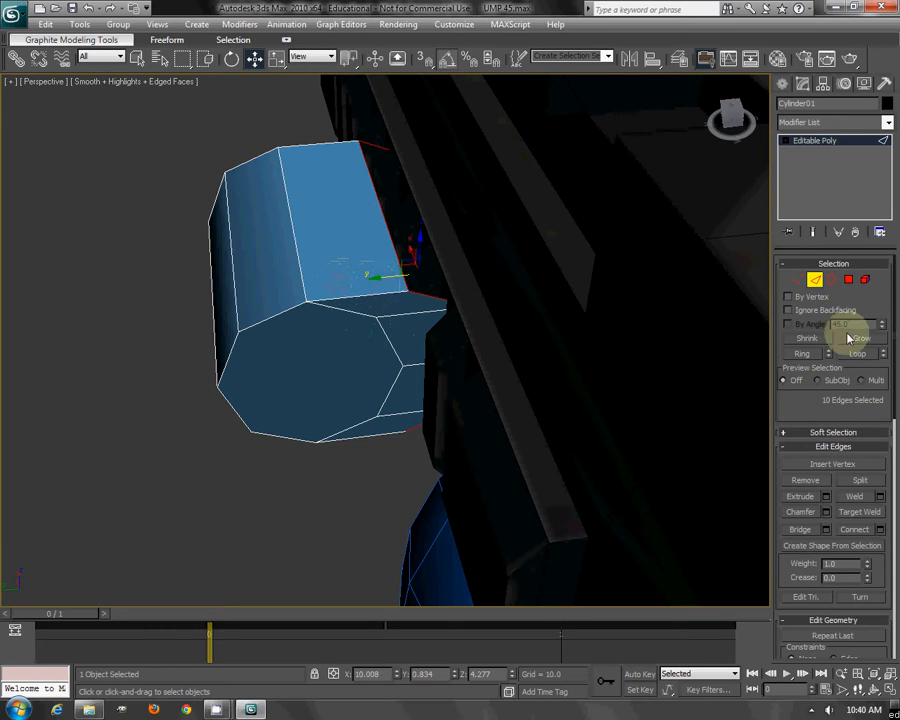
pyautogui.moveTo(893, 326); pyautogui.dragTo(860, 512)
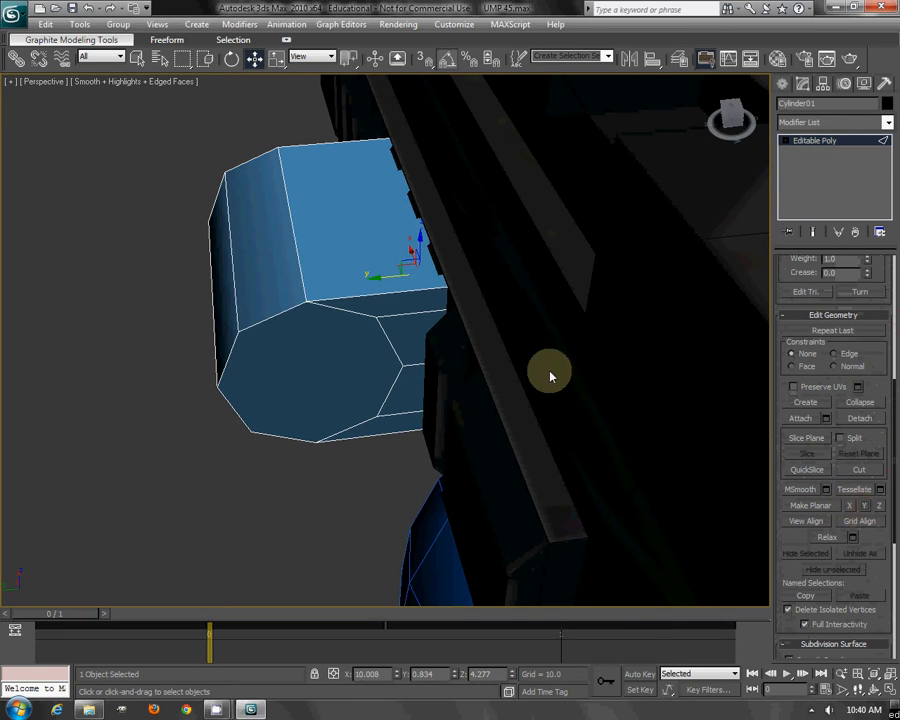
pyautogui.keyDown('alt'); pyautogui.moveTo(430, 296); pyautogui.dragTo(385, 307, button='middle'); pyautogui.keyUp('alt')
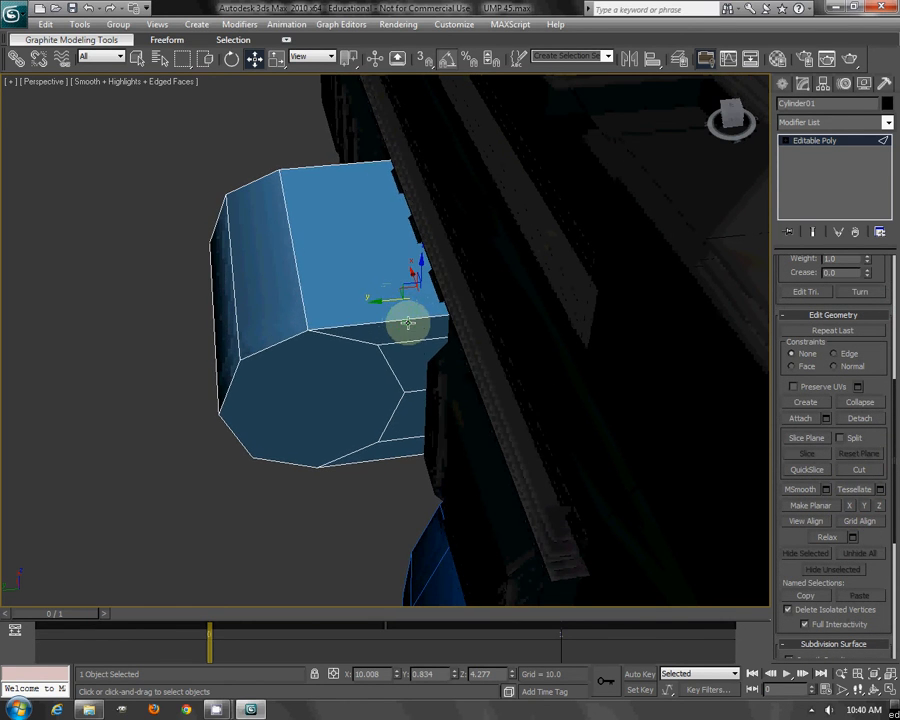
# - Hide everything except the cylinder and shift the flattened edges further along Y, to about 0.783
pyautogui.rightClick(404, 316)
pyautogui.click(470, 272)
pyautogui.keyDown('alt'); pyautogui.moveTo(472, 275); pyautogui.dragTo(386, 296, button='middle'); pyautogui.keyUp('alt')
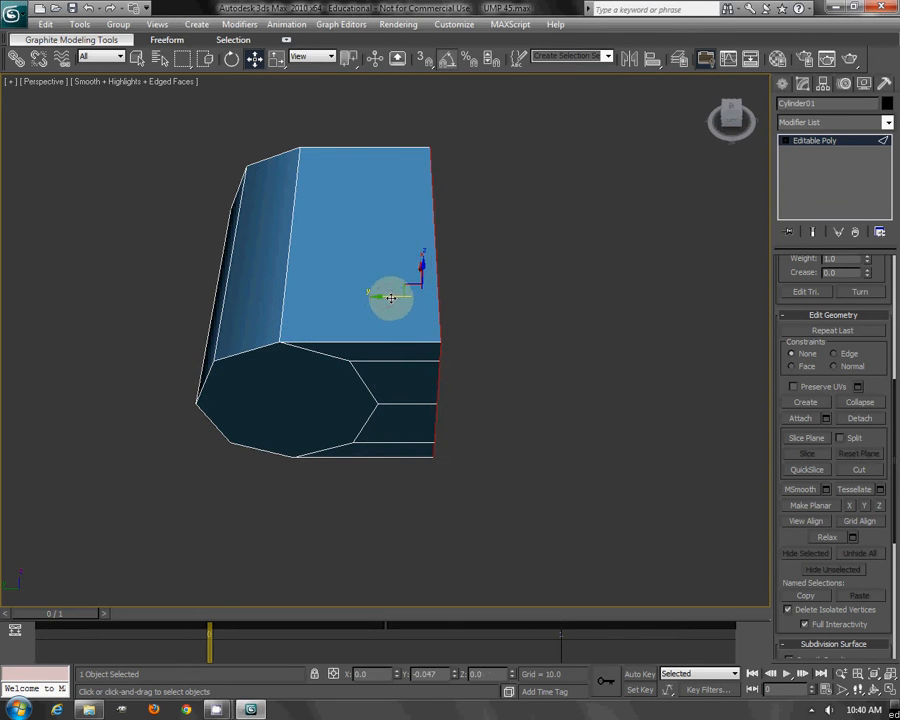
# - Target-weld the intermediate vertices on the flattened edge at one end of the cylinder to its upper and lower corner vertices
pyautogui.click(786, 141)
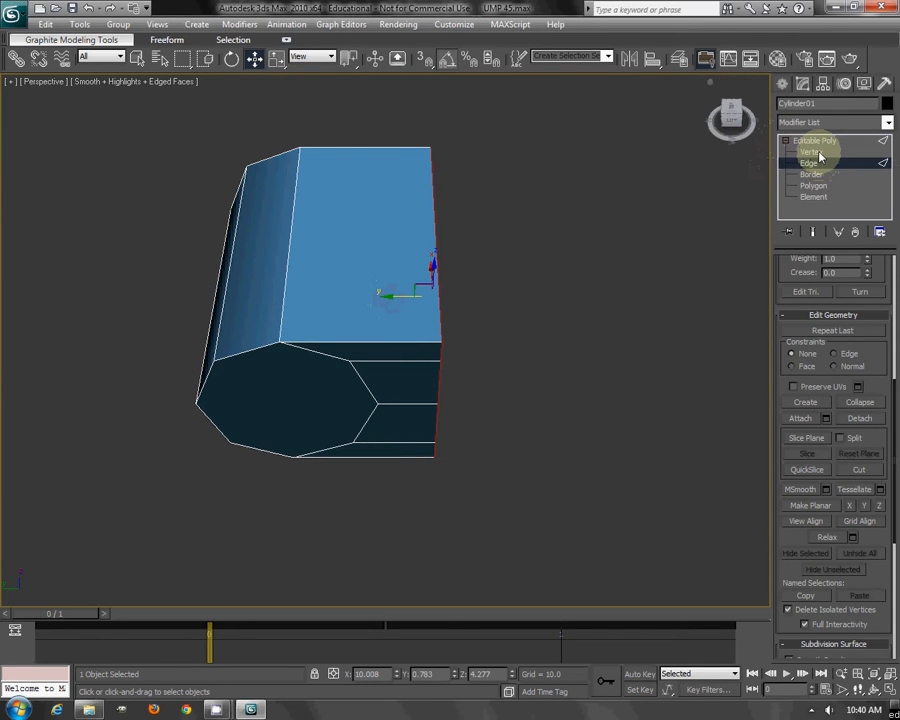
pyautogui.click(812, 151)
pyautogui.click(859, 495)
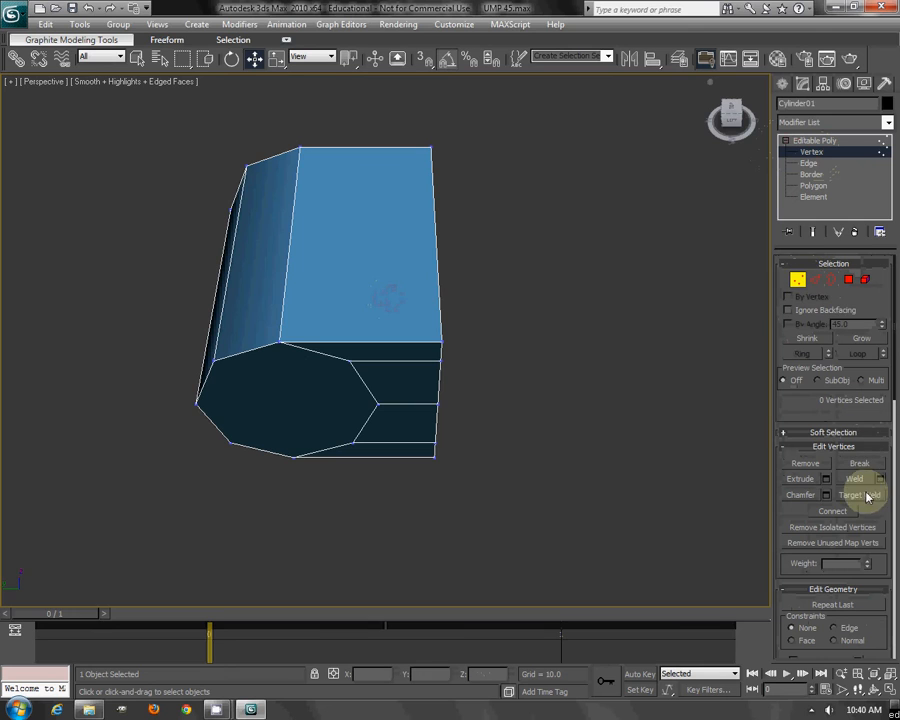
pyautogui.click(441, 360)
pyautogui.click(441, 343)
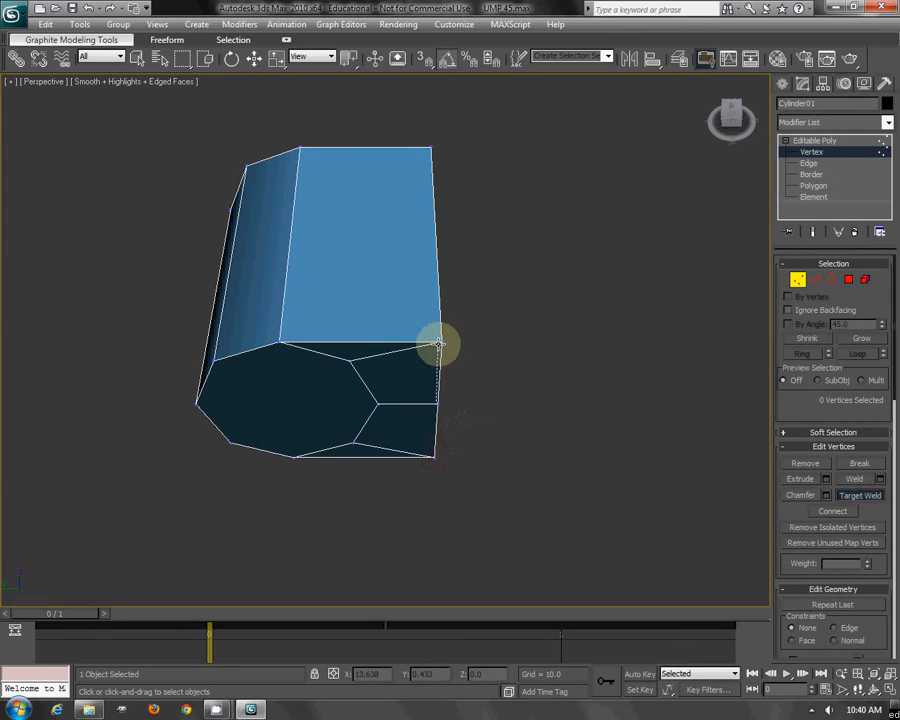
# - Target-weld the intermediate edge vertices at the cylinder's other end to the upper and lower corner vertices
pyautogui.keyDown('alt'); pyautogui.moveTo(437, 344); pyautogui.dragTo(447, 410, button='middle'); pyautogui.keyUp('alt')
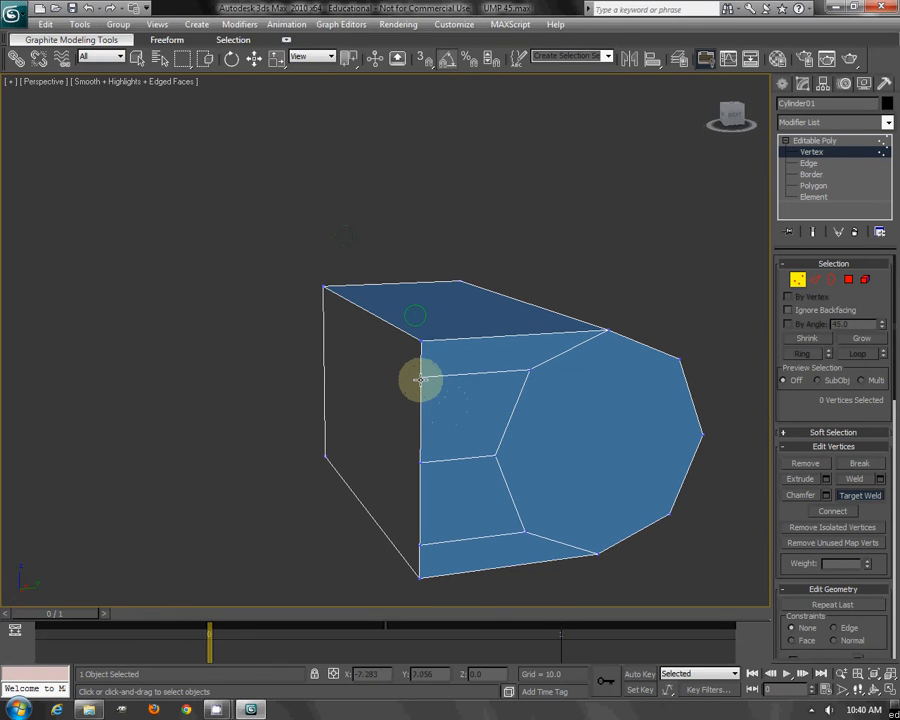
pyautogui.click(420, 462)
pyautogui.click(424, 346)
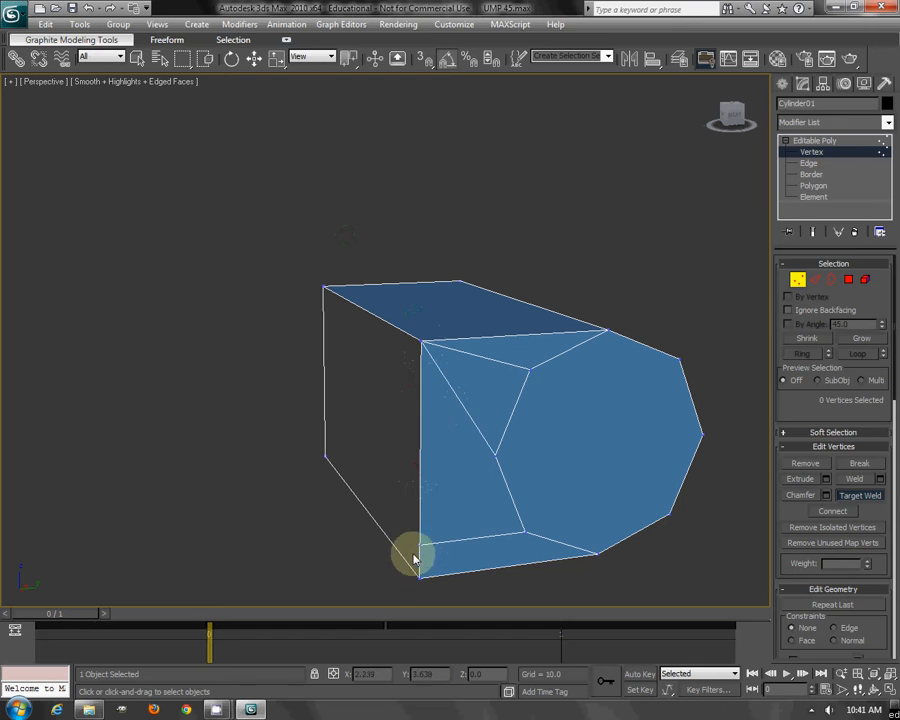
pyautogui.press('w')
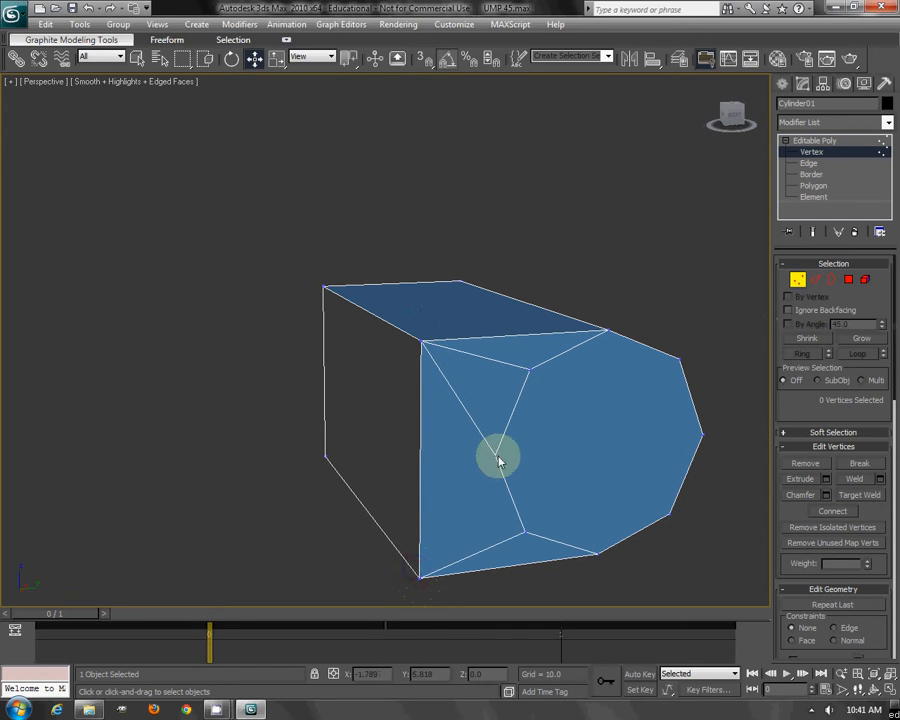
# - Connect the middle inner vertex of the end face to the lower corner vertex
pyautogui.click(495, 455)
pyautogui.keyDown('ctrl'); pyautogui.click(420, 577); pyautogui.keyUp('ctrl')
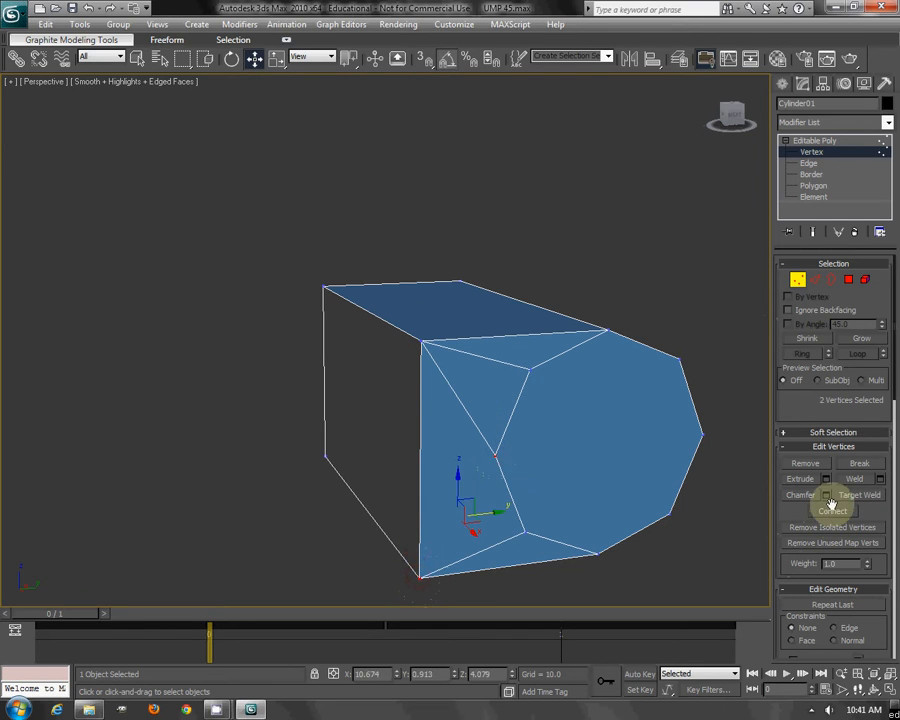
# - Target-weld the inner vertices of the opposite end face onto the upper and lower corner vertices
pyautogui.keyDown('alt'); pyautogui.moveTo(336, 426); pyautogui.dragTo(496, 384, button='middle'); pyautogui.keyUp('alt')
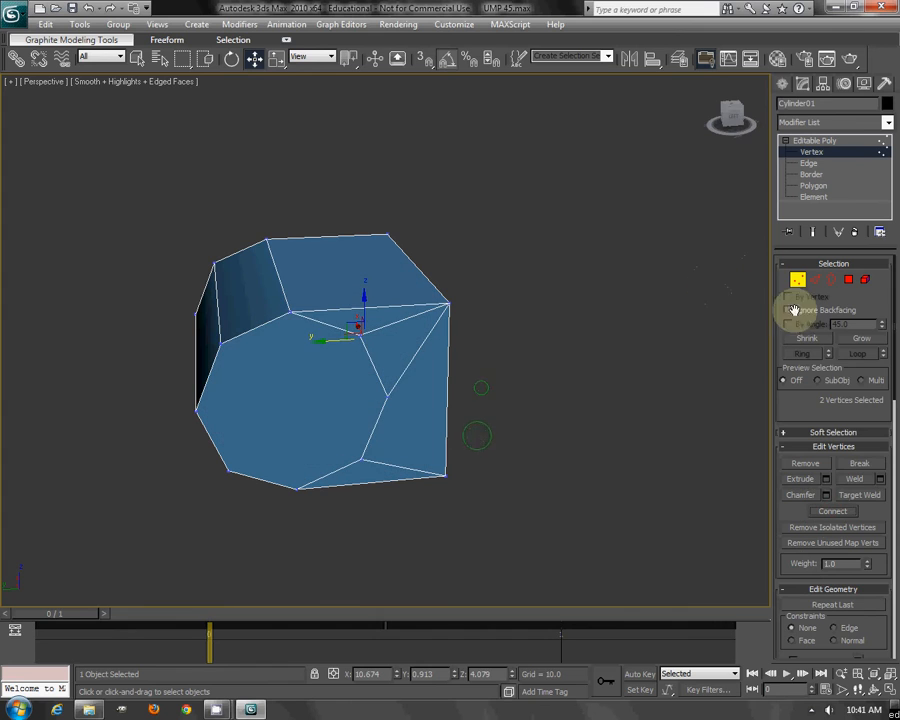
pyautogui.click(858, 494)
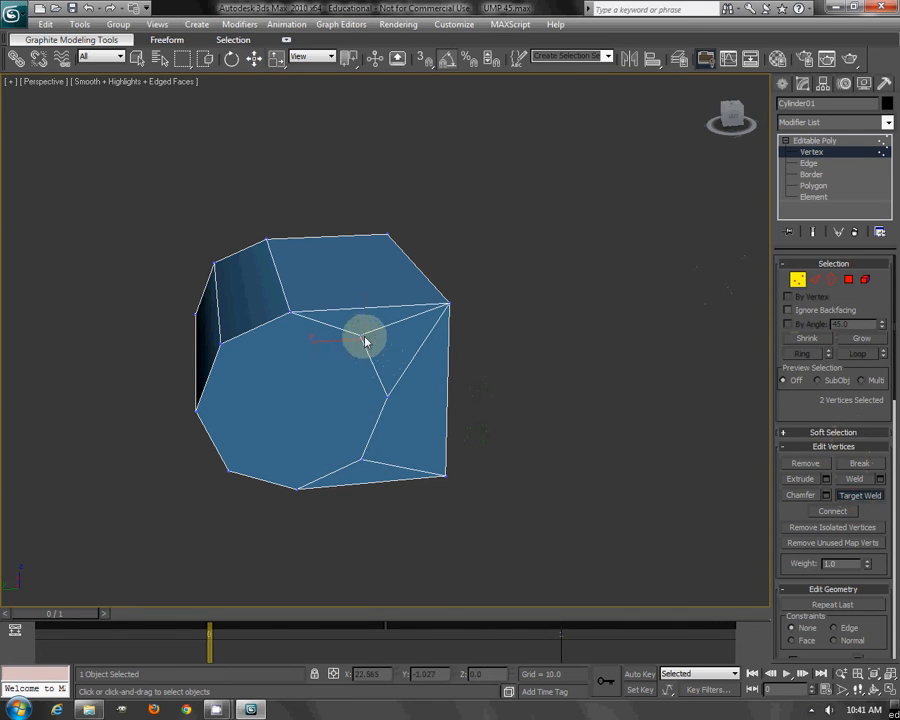
pyautogui.click(448, 301)
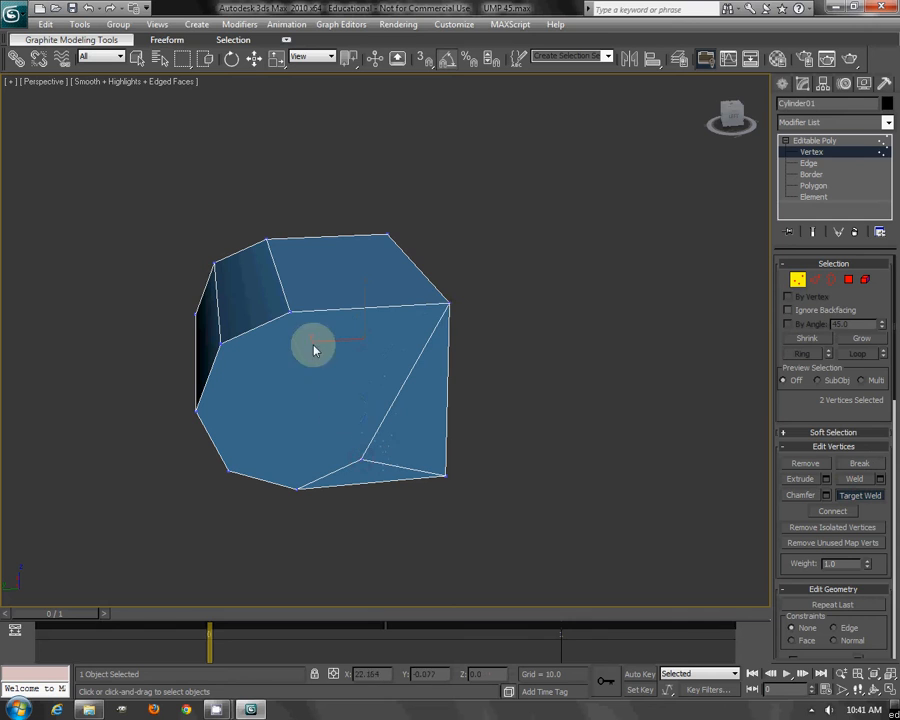
pyautogui.rightClick(345, 401)
pyautogui.rightClick(540, 457)
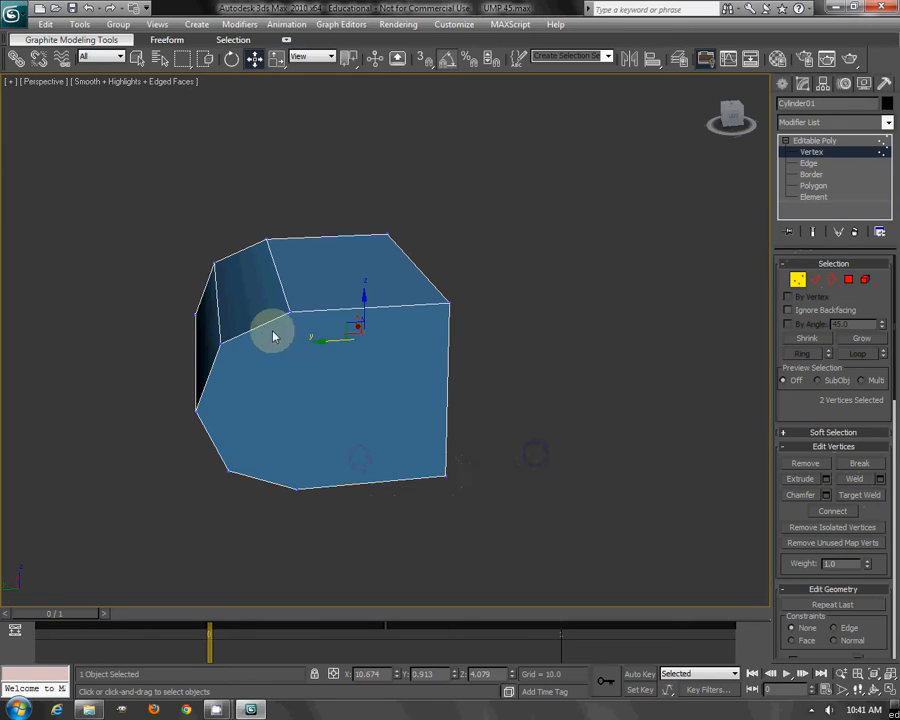
# - Connect the two pairs of opposing upper and lower vertices across the cleaned end face to split it into vertical strips
pyautogui.keyDown('ctrl'); pyautogui.click(297, 490); pyautogui.keyUp('ctrl')
pyautogui.click(828, 510)
pyautogui.click(603, 380)
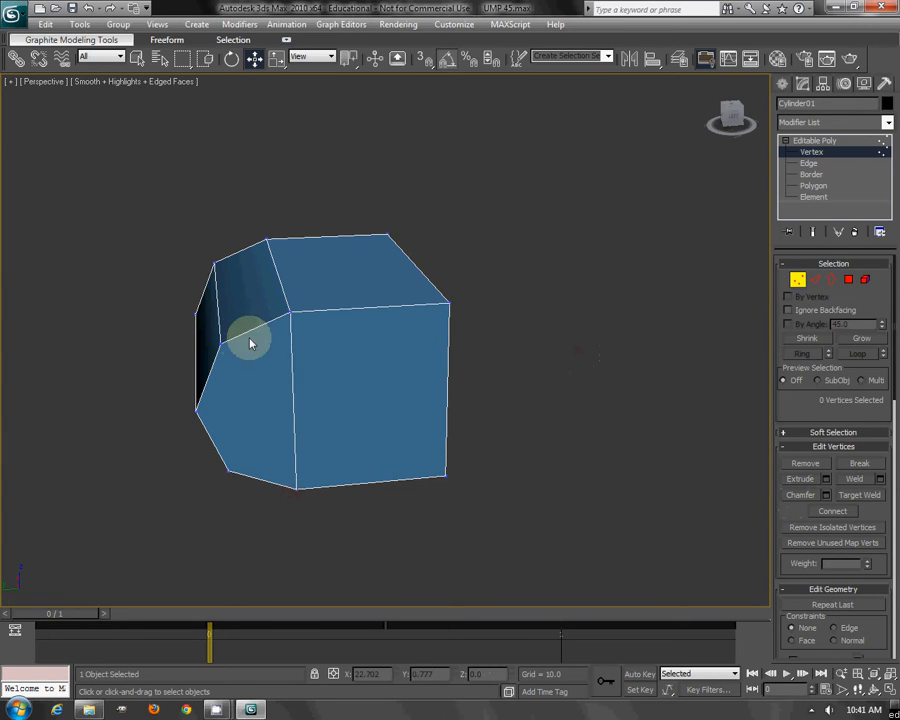
pyautogui.keyDown('alt'); pyautogui.moveTo(222, 344); pyautogui.dragTo(250, 340, button='middle'); pyautogui.keyUp('alt')
pyautogui.click(226, 354)
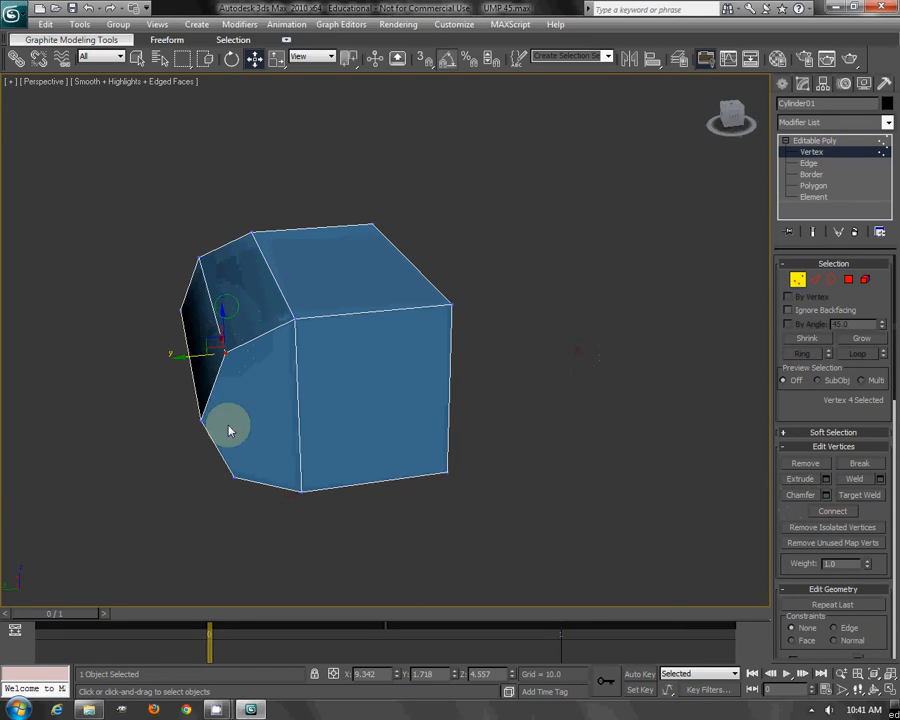
pyautogui.click(671, 440)
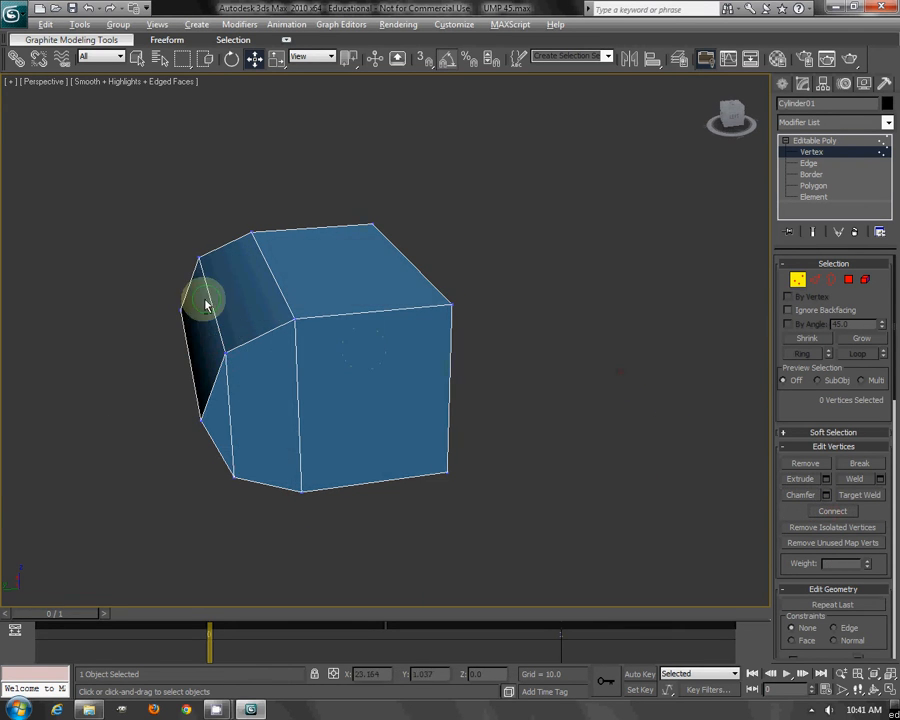
# - Unhide all the hidden objects so the gun surrounds the cylinder again
pyautogui.keyDown('alt'); pyautogui.moveTo(207, 304); pyautogui.dragTo(627, 301, button='middle'); pyautogui.keyUp('alt')
pyautogui.scroll(-5, 400, 301)
pyautogui.rightClick(440, 295)
pyautogui.click(503, 238)
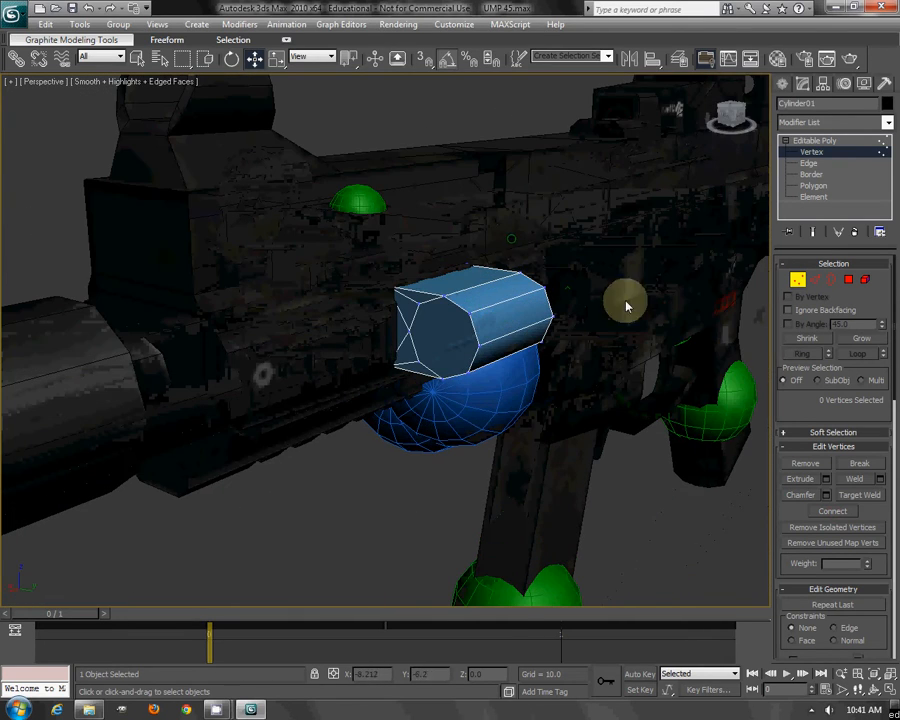
# - Inset the octagonal front end polygon of the cylinder by 0.08 as a group
pyautogui.click(848, 279)
pyautogui.click(489, 327)
pyautogui.scroll(3, 489, 327)
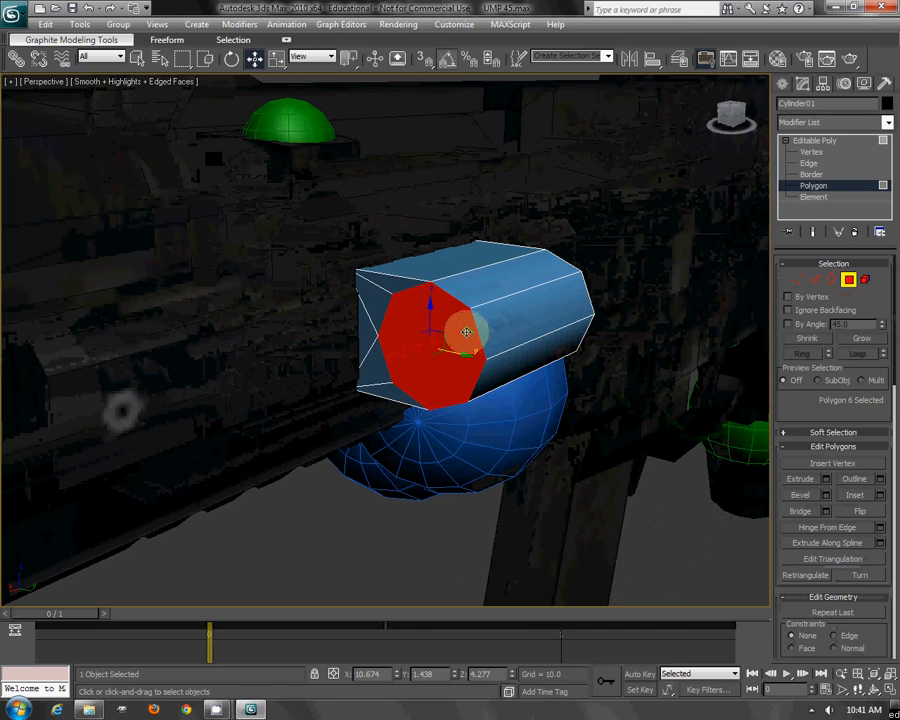
pyautogui.click(882, 500)
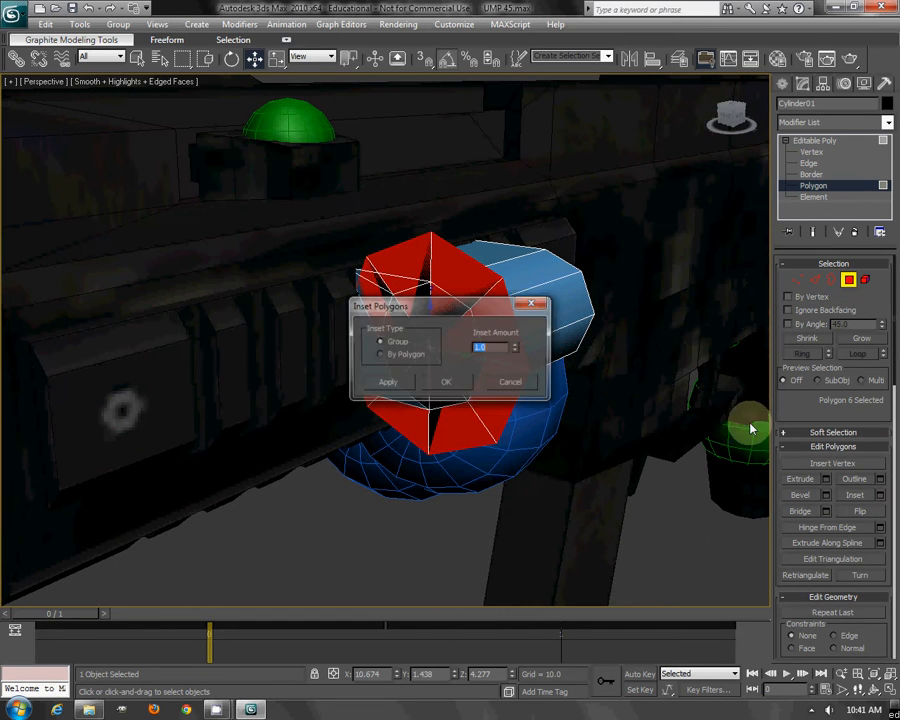
pyautogui.moveTo(502, 306); pyautogui.dragTo(636, 383)
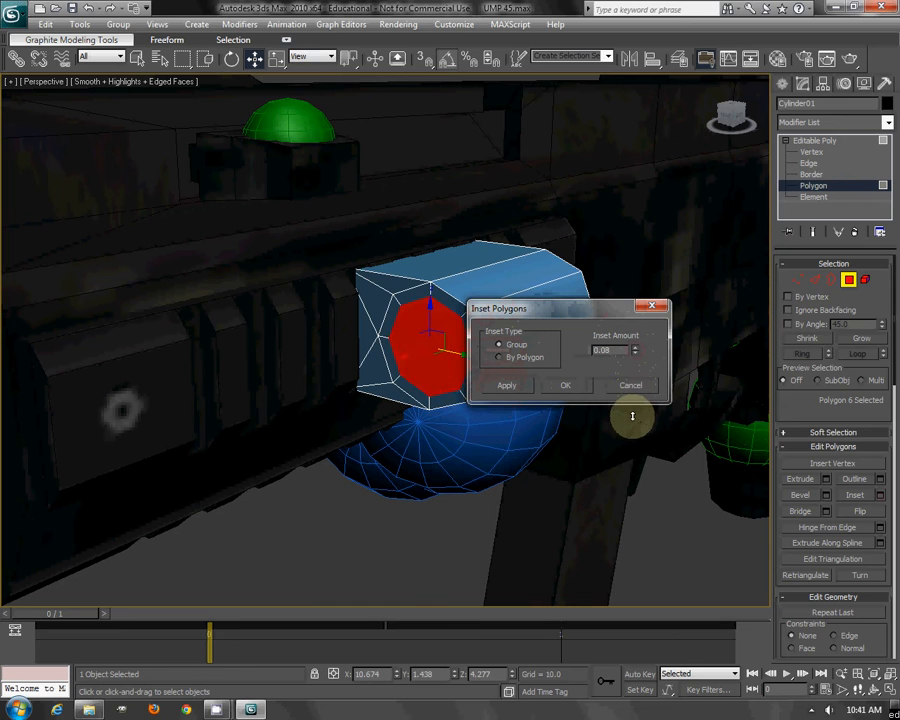
pyautogui.click(574, 388)
# - Extrude the inset end polygon by 0.4 and pull it slightly further out along X, to about 11.111
pyautogui.click(827, 480)
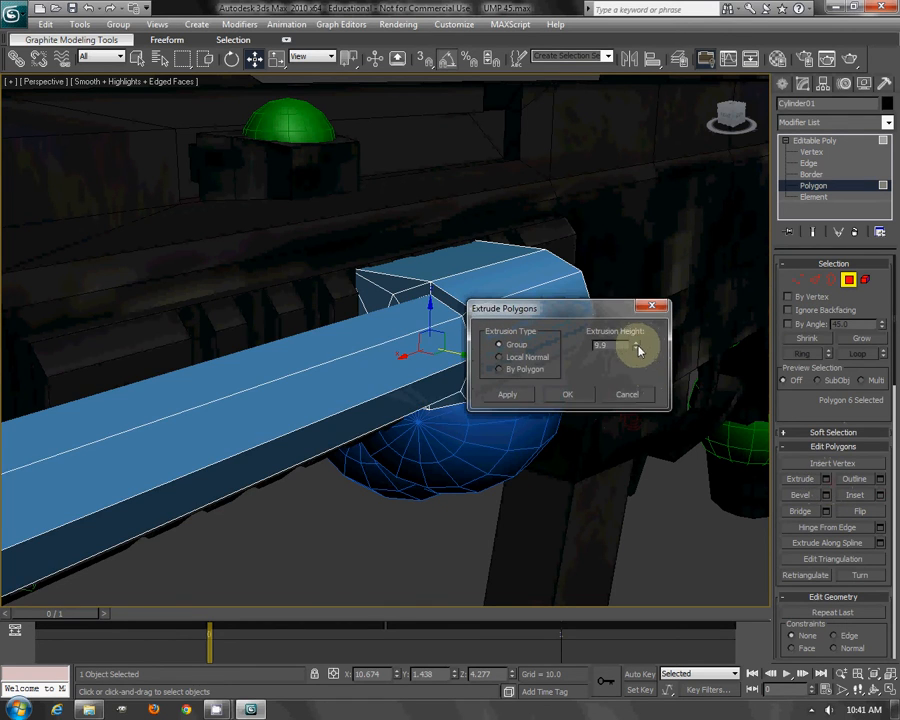
pyautogui.moveTo(638, 350); pyautogui.dragTo(646, 412)
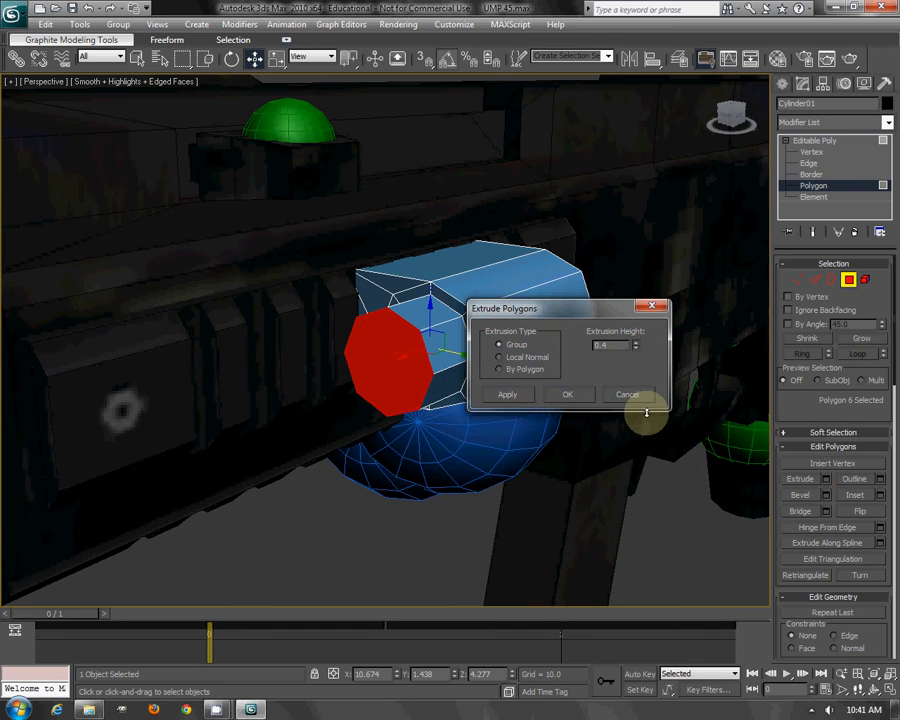
pyautogui.click(567, 394)
pyautogui.keyDown('alt'); pyautogui.moveTo(536, 281); pyautogui.dragTo(303, 321, button='middle'); pyautogui.keyUp('alt')
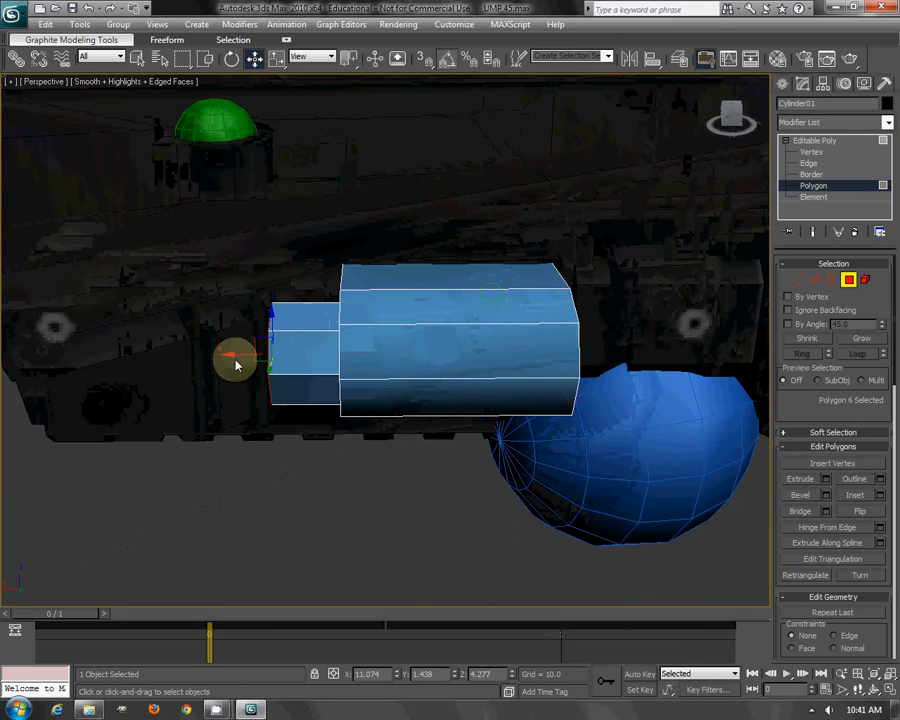
pyautogui.keyDown('alt'); pyautogui.moveTo(229, 355); pyautogui.dragTo(380, 295, button='middle'); pyautogui.keyUp('alt')
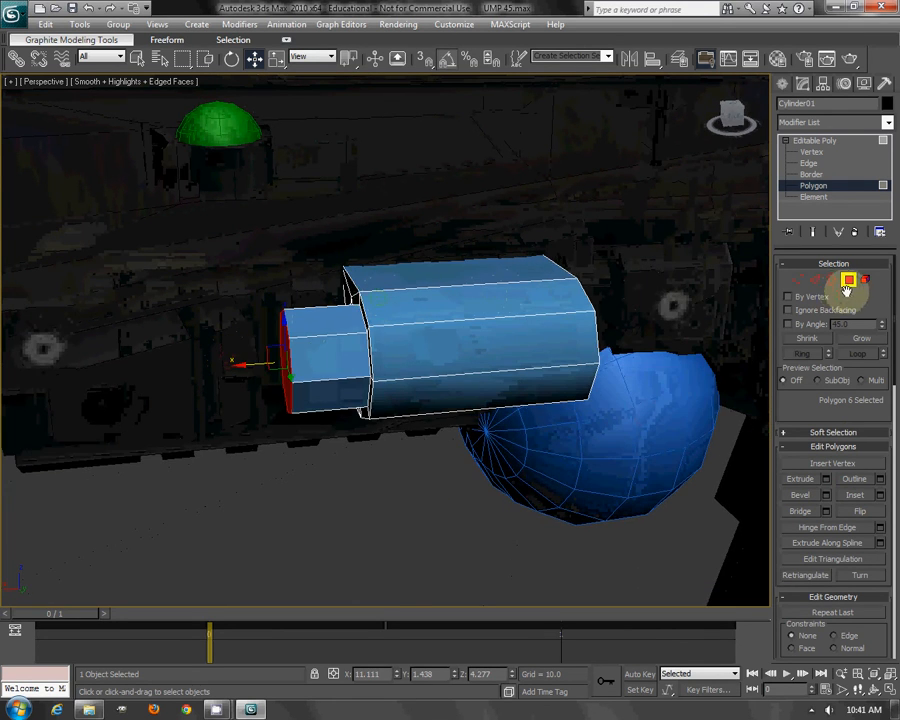
# - Assign smoothing group 1 to the side polygons of the extruded front section and clear the selection
pyautogui.keyDown('alt'); pyautogui.moveTo(422, 343); pyautogui.dragTo(318, 305, button='middle'); pyautogui.keyUp('alt')
pyautogui.moveTo(303, 272); pyautogui.dragTo(286, 498)
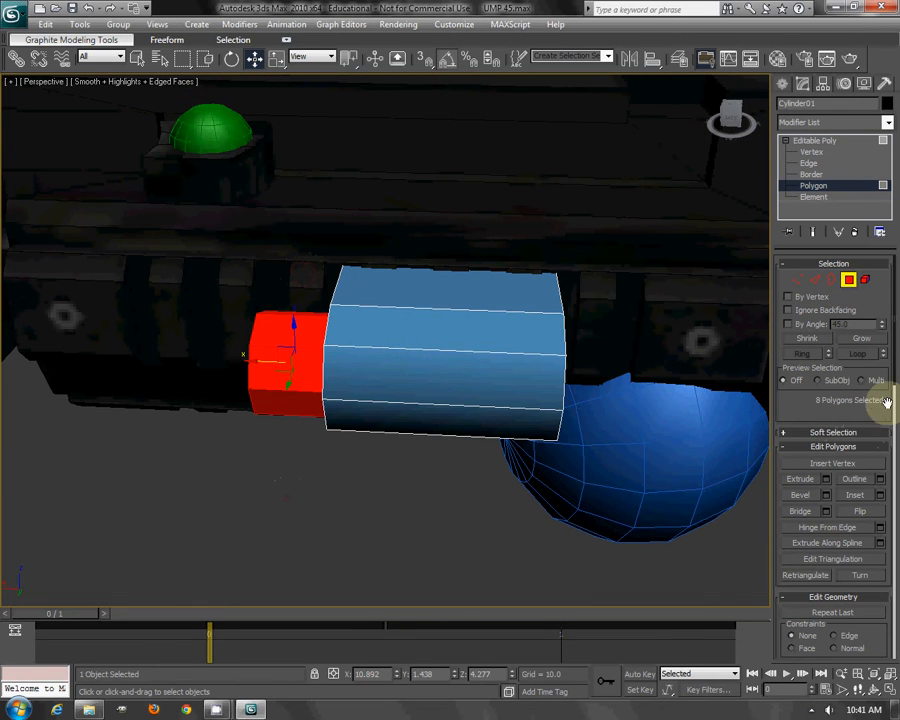
pyautogui.scroll(-15, 878, 404)
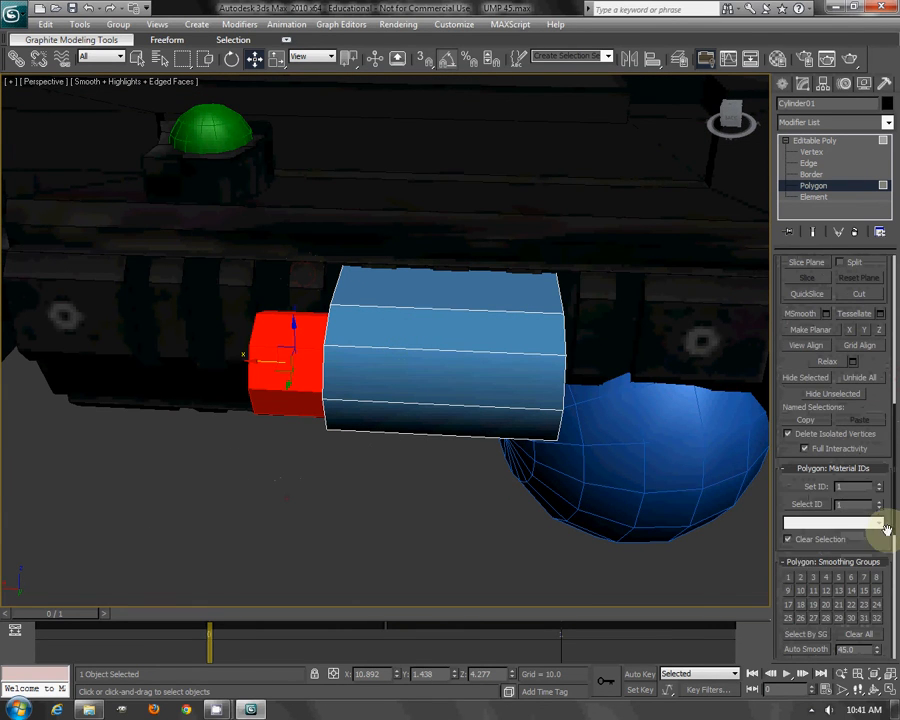
pyautogui.click(788, 577)
pyautogui.keyDown('alt'); pyautogui.moveTo(430, 363); pyautogui.dragTo(482, 349, button='middle'); pyautogui.keyUp('alt')
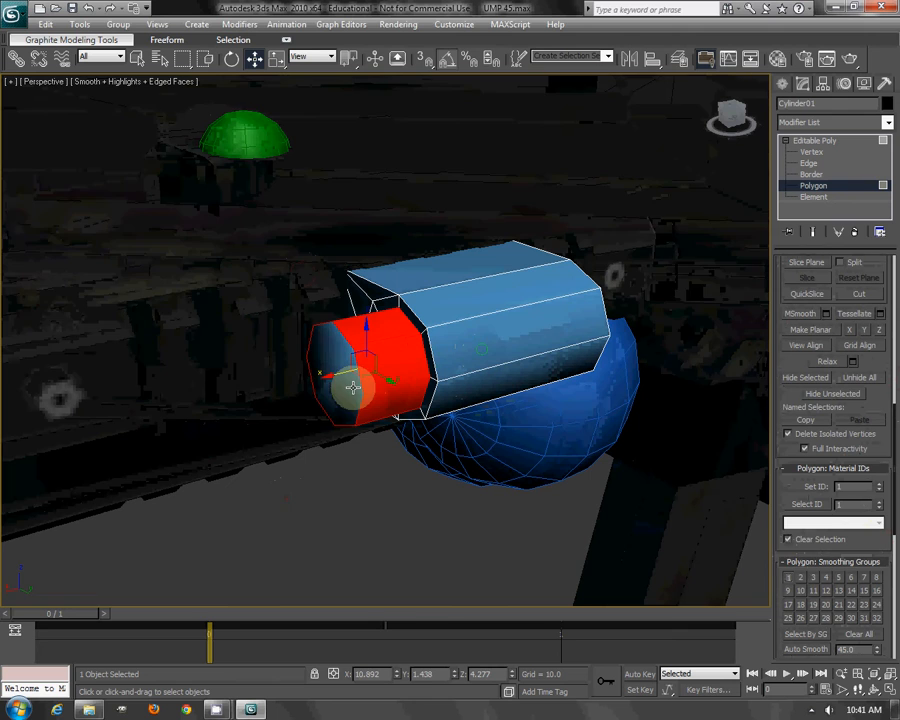
pyautogui.click(353, 386)
pyautogui.click(508, 510)
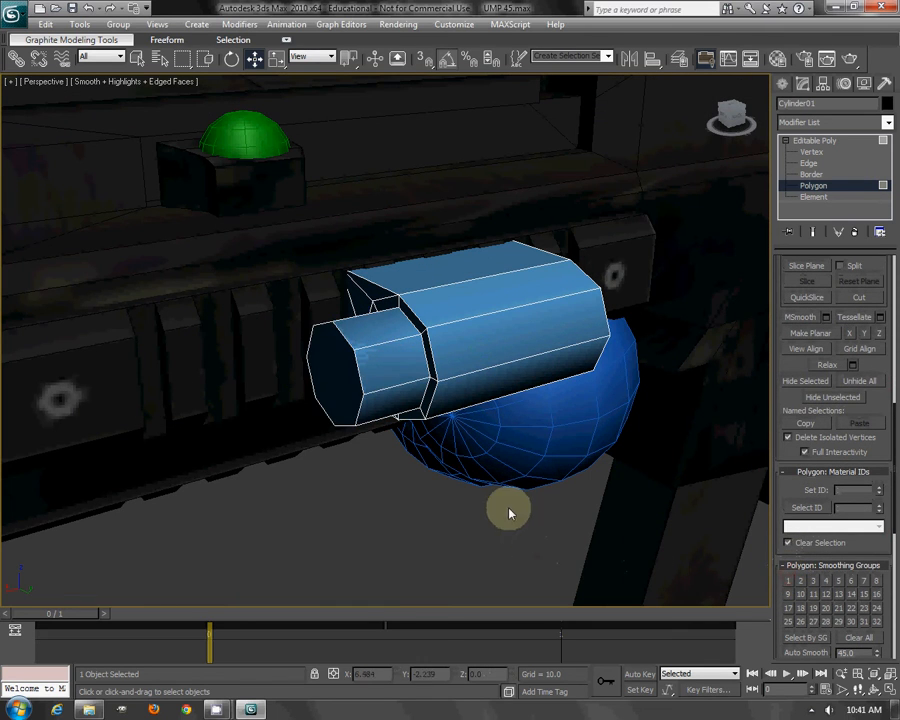
# - Select the whole attachment element and check its shape and fit against the side rail from several angles
pyautogui.moveTo(488, 393); pyautogui.dragTo(448, 390, button='middle')
pyautogui.scroll(-5, 448, 390)
pyautogui.keyDown('alt'); pyautogui.moveTo(396, 378); pyautogui.dragTo(492, 327, button='middle'); pyautogui.keyUp('alt')
pyautogui.scroll(5, 498, 372)
pyautogui.scroll(1, 492, 328)
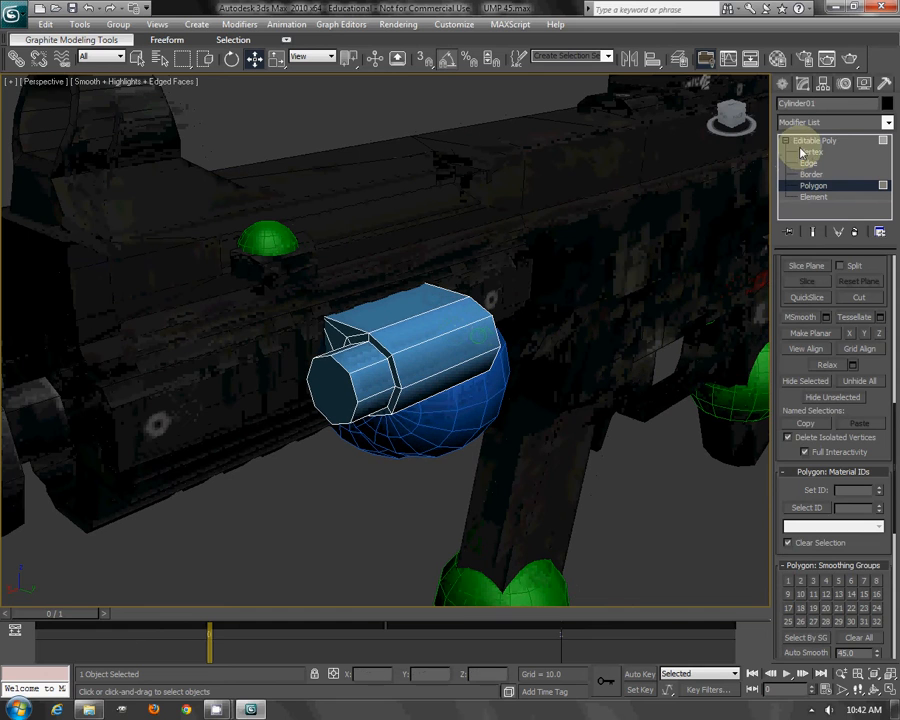
pyautogui.click(812, 187)
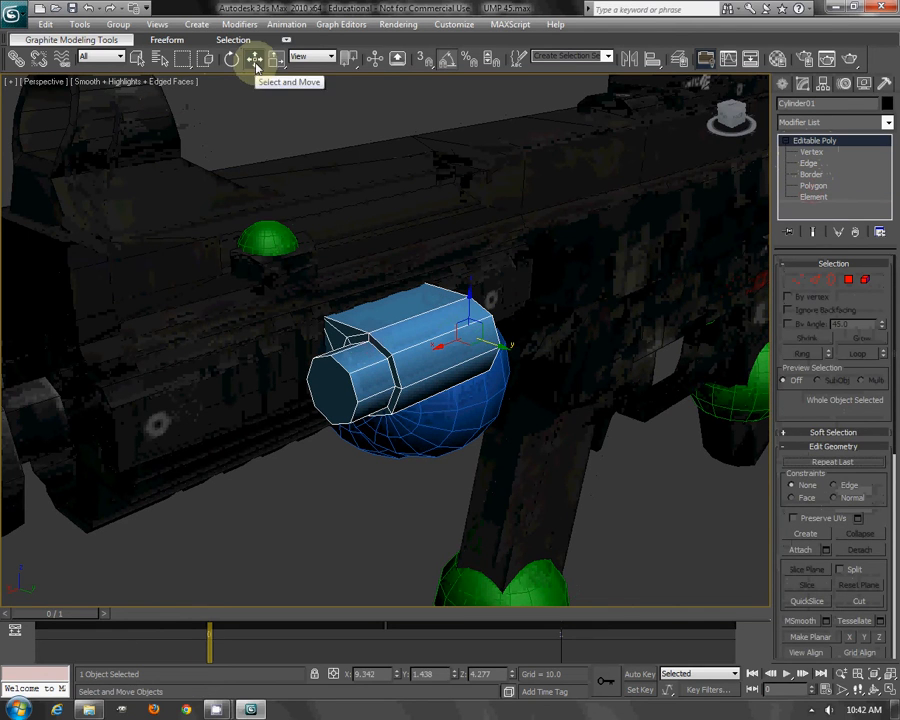
pyautogui.click(274, 59)
pyautogui.keyDown('alt'); pyautogui.moveTo(520, 300); pyautogui.dragTo(580, 310, button='middle'); pyautogui.keyUp('alt')
pyautogui.click(867, 284)
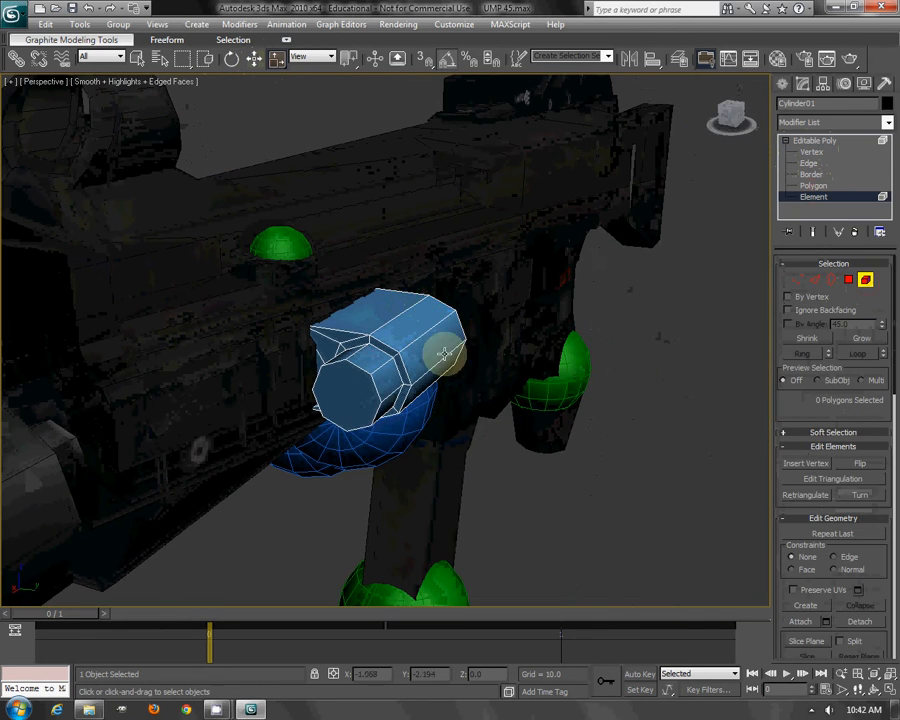
pyautogui.click(444, 357)
pyautogui.keyDown('alt'); pyautogui.moveTo(442, 356); pyautogui.dragTo(372, 334, button='middle'); pyautogui.keyUp('alt')
pyautogui.click(254, 58)
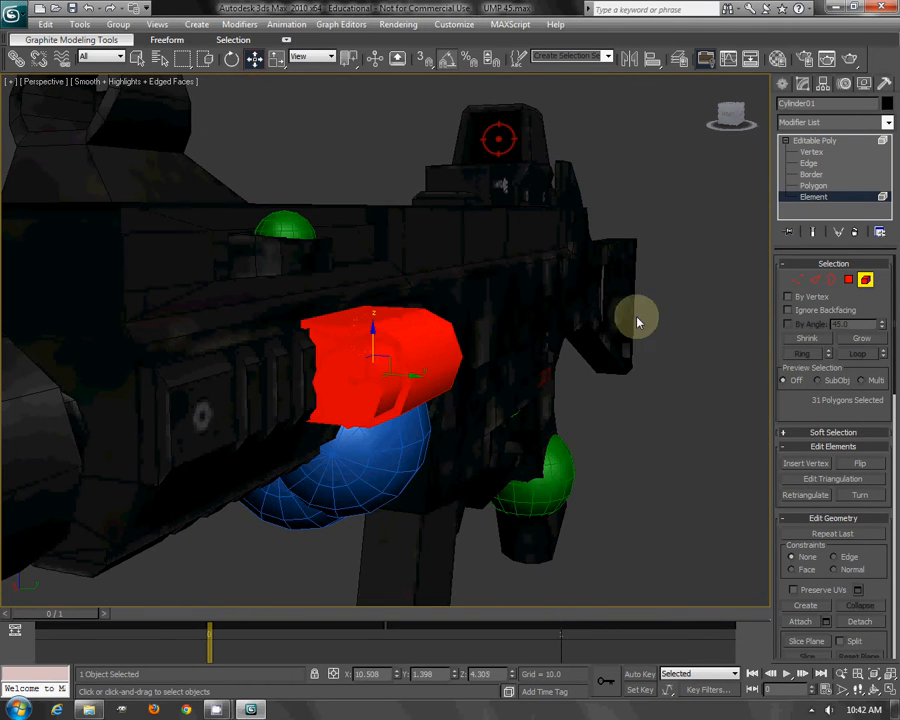
pyautogui.click(866, 279)
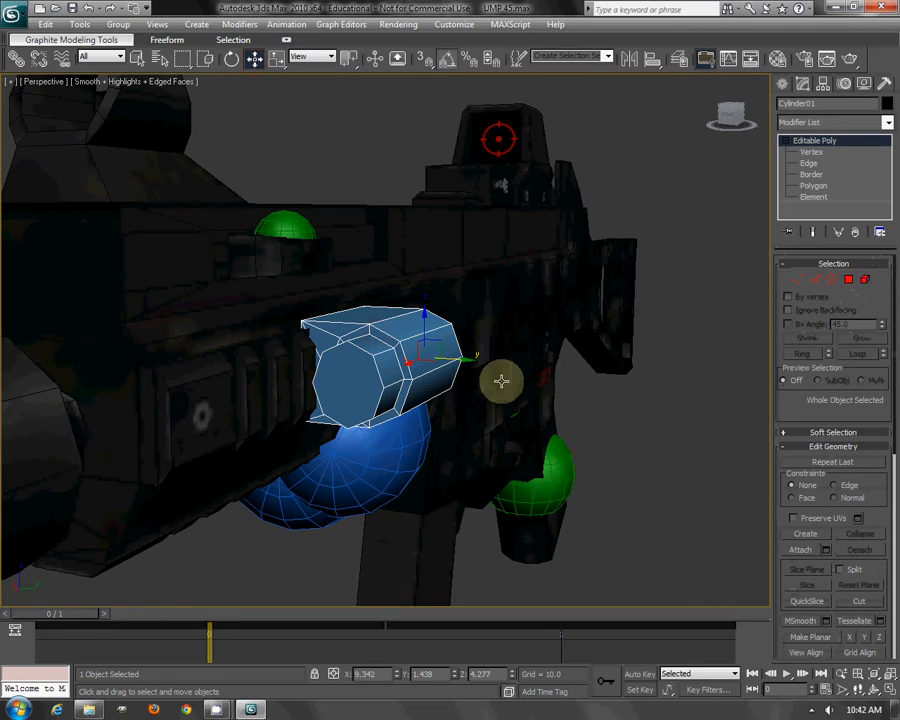
# - Convert the attachment to an editable poly
pyautogui.keyDown('alt'); pyautogui.moveTo(583, 267); pyautogui.dragTo(494, 275, button='middle'); pyautogui.keyUp('alt')
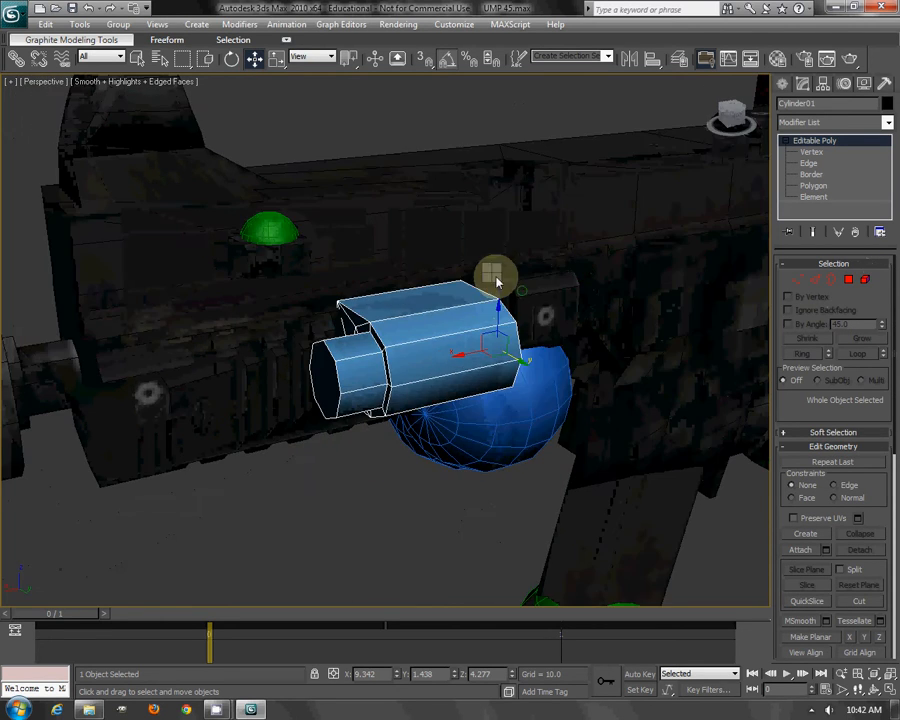
pyautogui.rightClick(494, 277)
pyautogui.moveTo(605, 403)
pyautogui.click(638, 411)
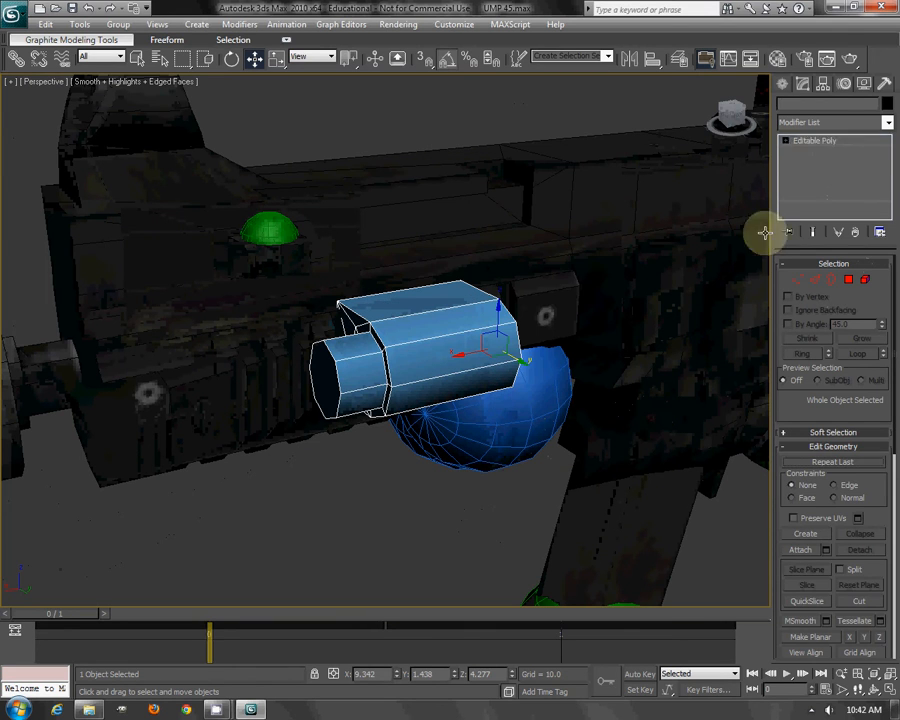
# - Apply an Unwrap UVW modifier to the attachment and show its UV editor in a smaller window without the checker background
pyautogui.click(825, 124)
pyautogui.scroll(-4, 826, 133)
pyautogui.press('u')
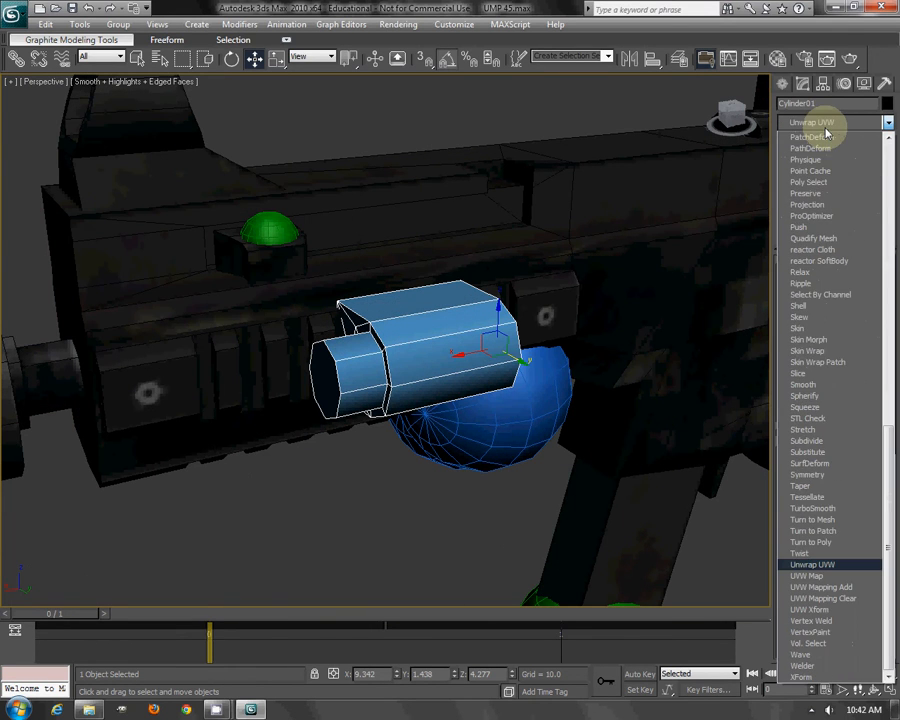
pyautogui.press('Return')
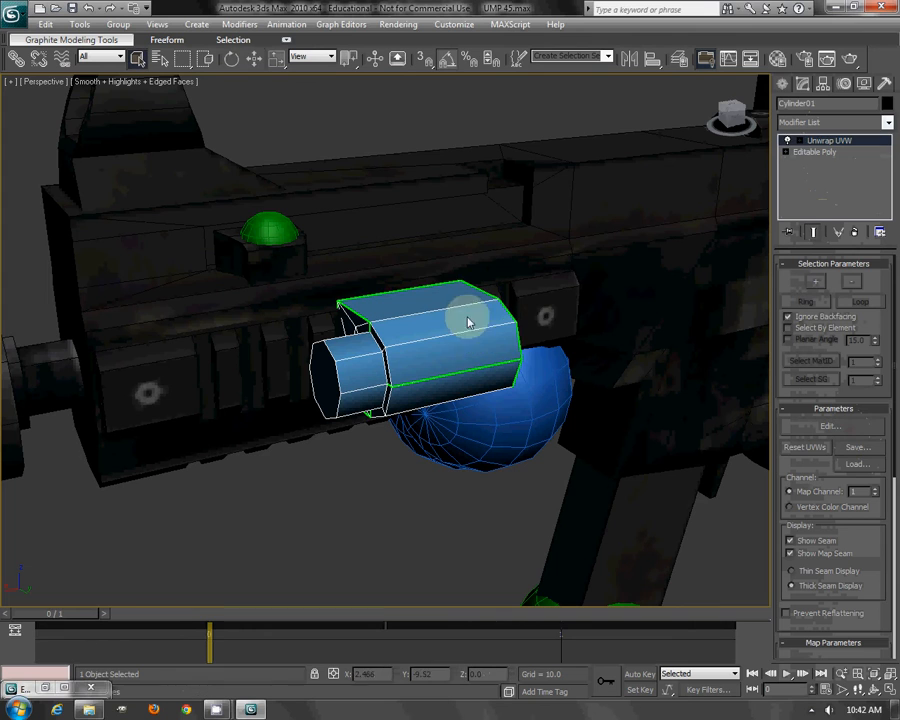
pyautogui.click(64, 688)
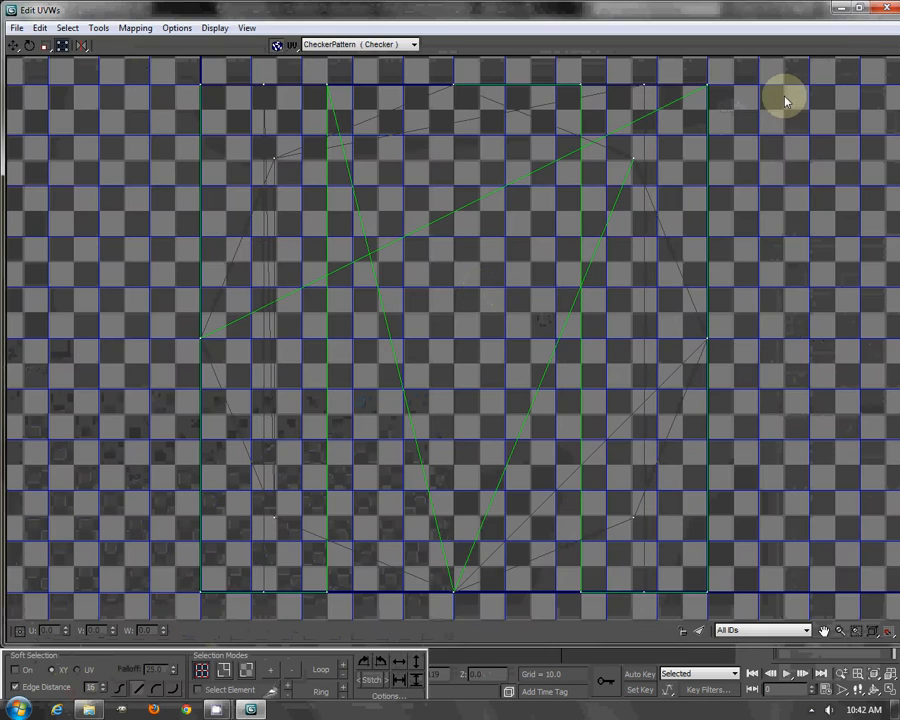
pyautogui.click(858, 8)
pyautogui.click(280, 104)
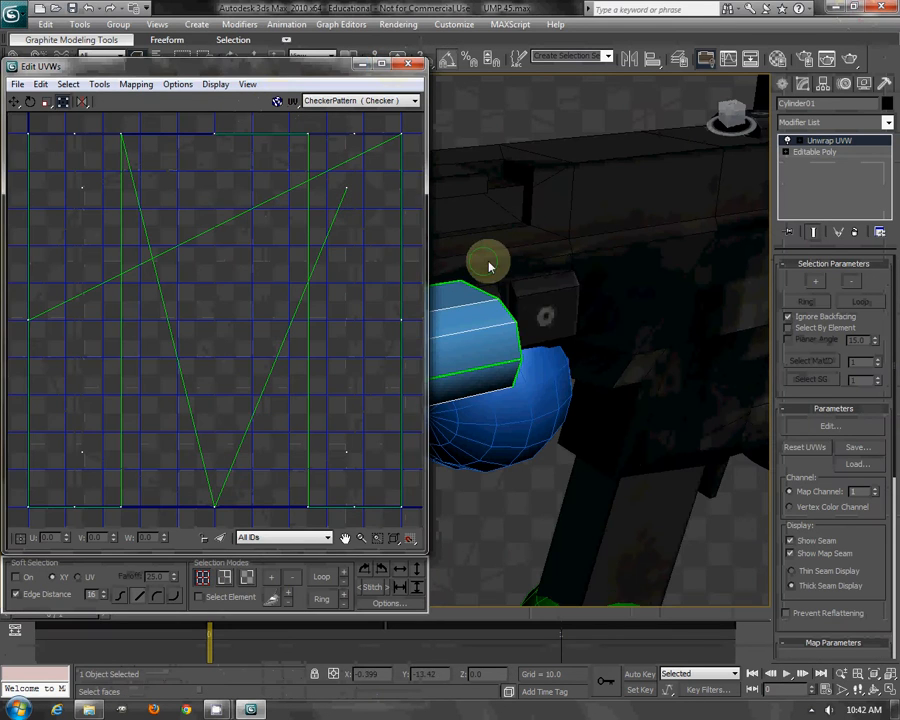
pyautogui.scroll(-5, 488, 265)
pyautogui.moveTo(542, 231); pyautogui.dragTo(548, 266, button='middle')
# - Bring up the Material Editor showing the UMP multi/sub-object material and undo adding the Unwrap UVW modifier
pyautogui.press('m')
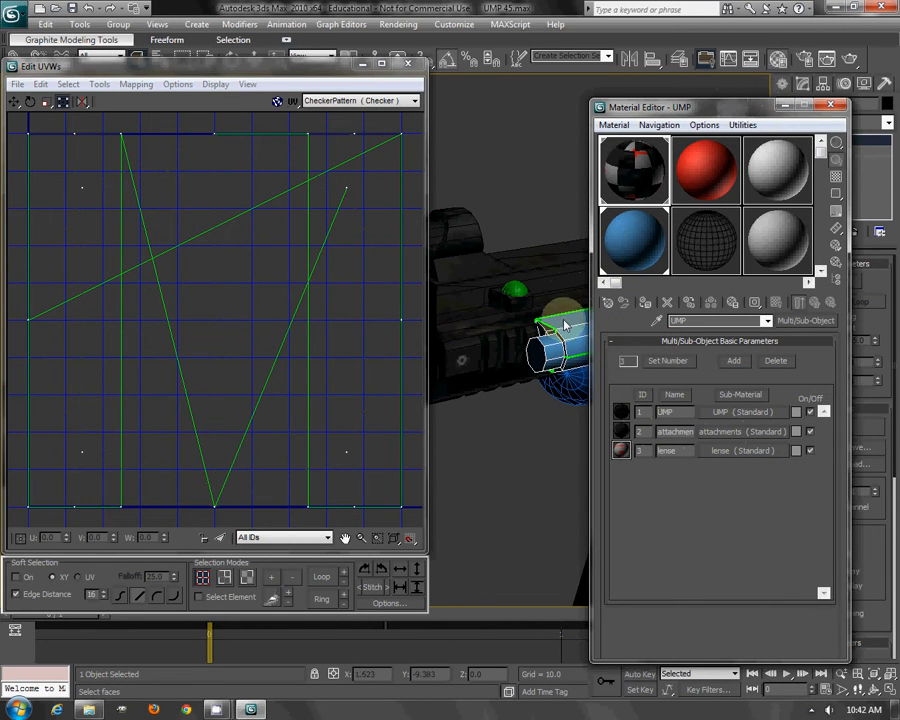
pyautogui.moveTo(742, 108); pyautogui.dragTo(302, 131)
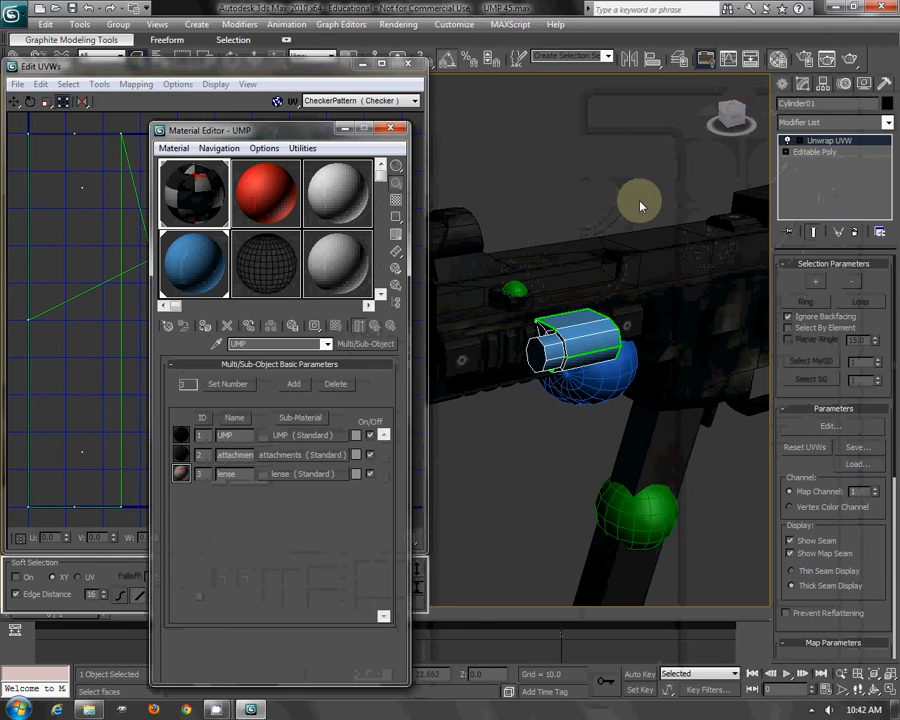
pyautogui.hotkey('ctrl', 'z')
pyautogui.moveTo(589, 182); pyautogui.dragTo(559, 179, button='middle')
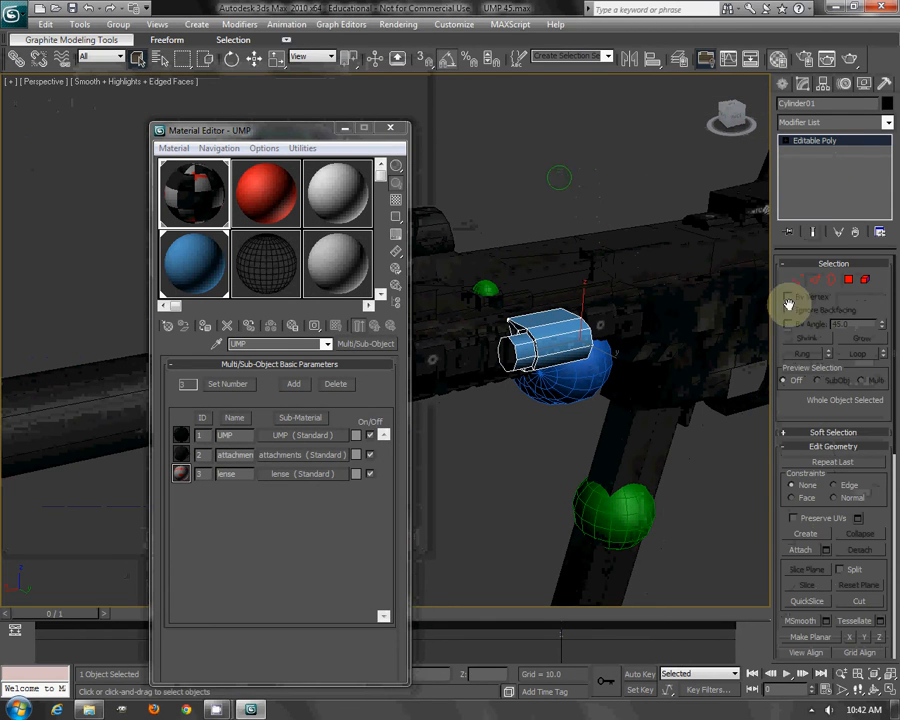
# - Select all polygons of the attachment and set their material ID to 2
pyautogui.click(849, 279)
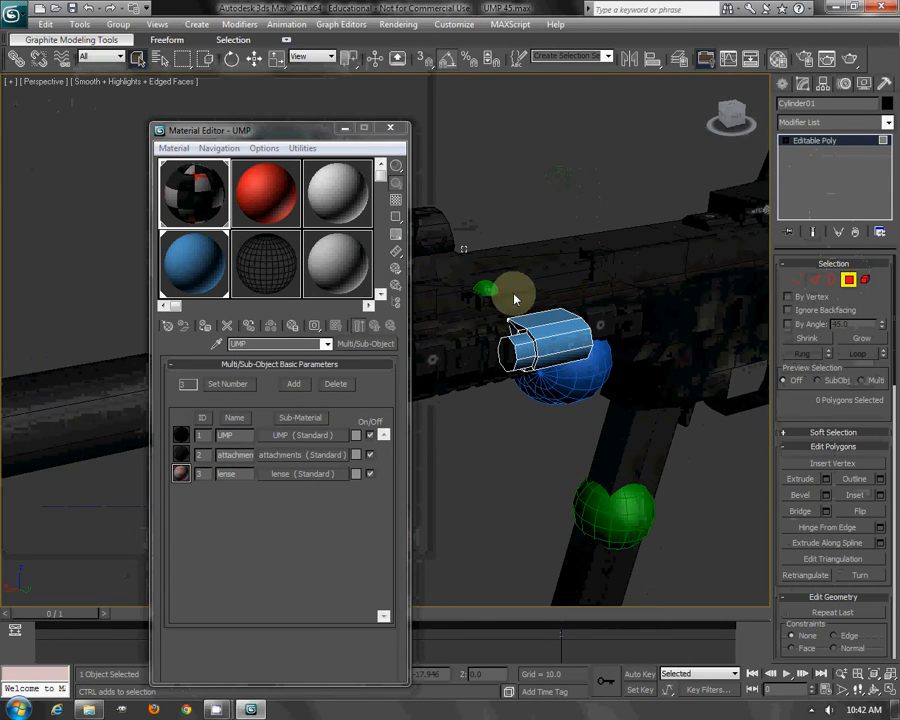
pyautogui.moveTo(512, 295); pyautogui.dragTo(642, 413)
pyautogui.scroll(-10, 874, 486)
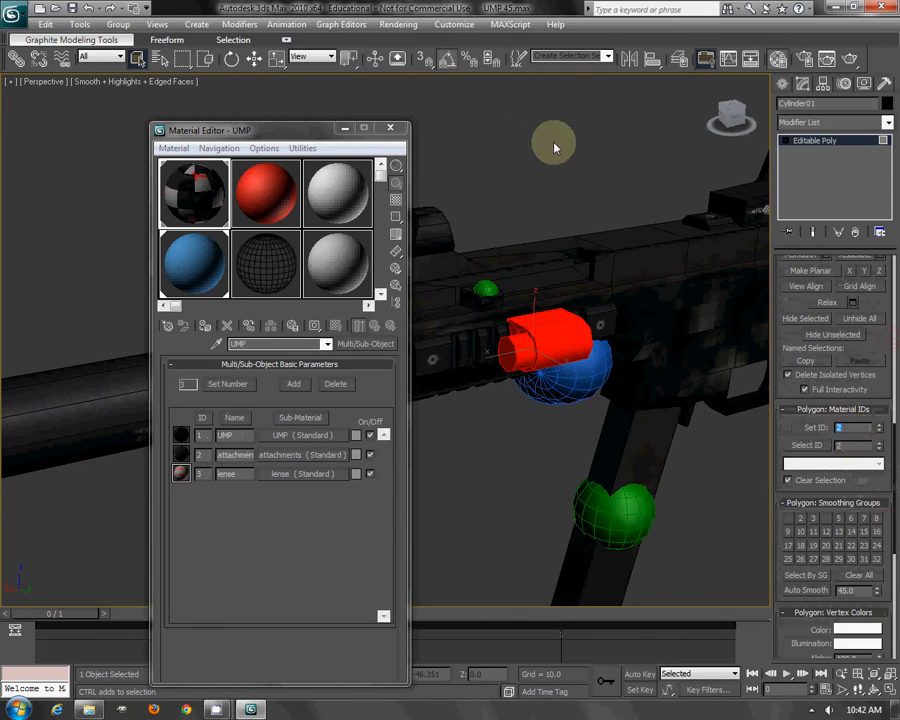
# - Apply the UMP multi/sub-object material to the attachment and dismiss the Material Editor
pyautogui.click(591, 180)
pyautogui.click(828, 143)
pyautogui.click(600, 168)
pyautogui.moveTo(200, 201); pyautogui.dragTo(608, 365)
pyautogui.keyDown('alt'); pyautogui.moveTo(608, 365); pyautogui.dragTo(579, 236, button='middle'); pyautogui.keyUp('alt')
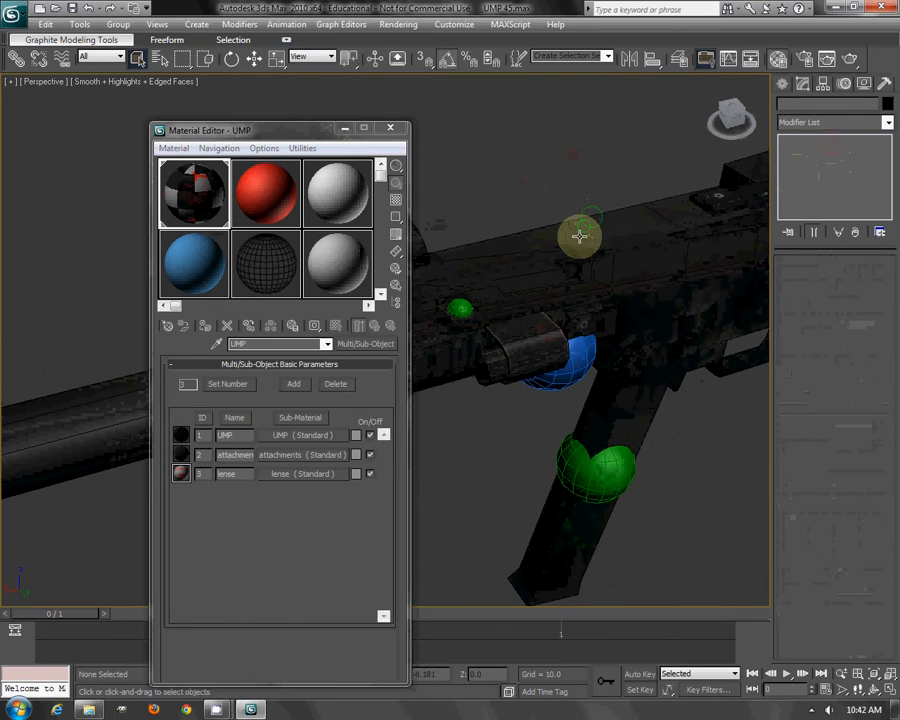
pyautogui.click(357, 130)
# - Add an Unwrap UVW modifier to the attachment and bring up its UV editor in a smaller window
pyautogui.click(506, 322)
pyautogui.click(838, 123)
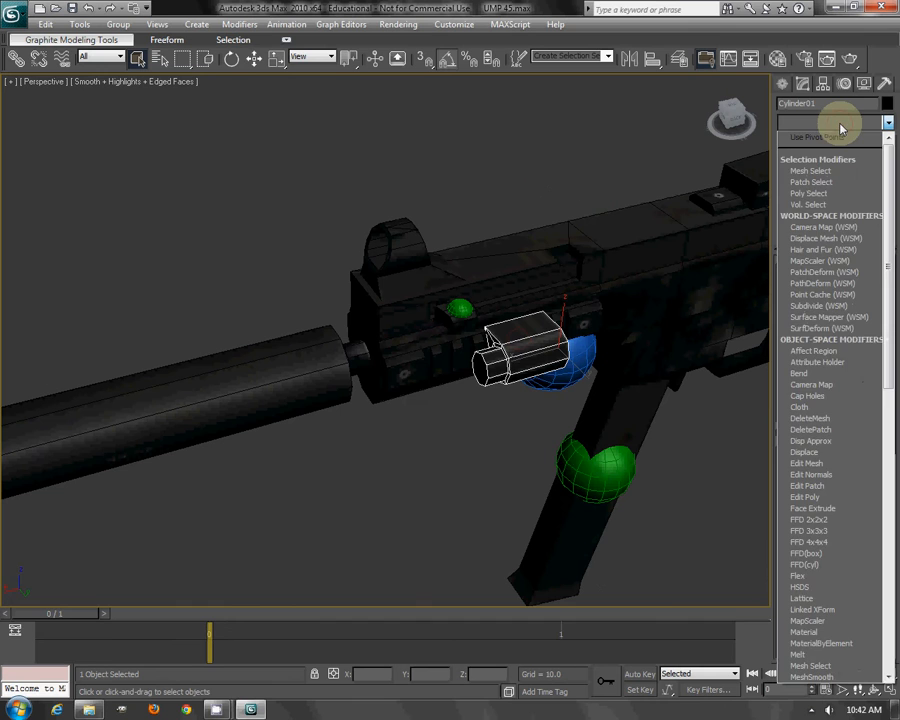
pyautogui.press('u')
pyautogui.press('Return')
pyautogui.click(825, 425)
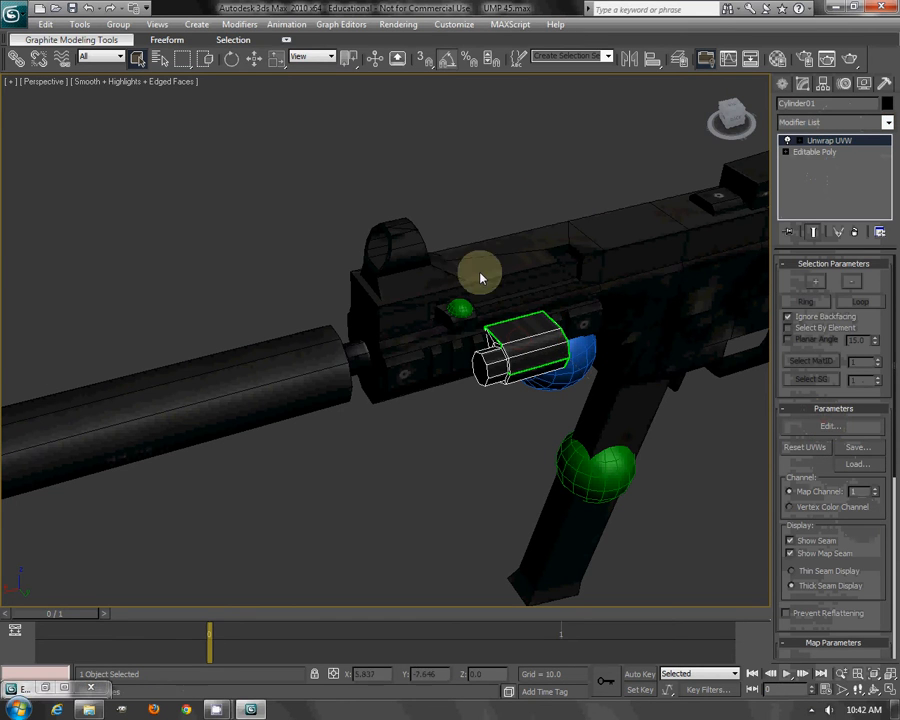
pyautogui.click(63, 688)
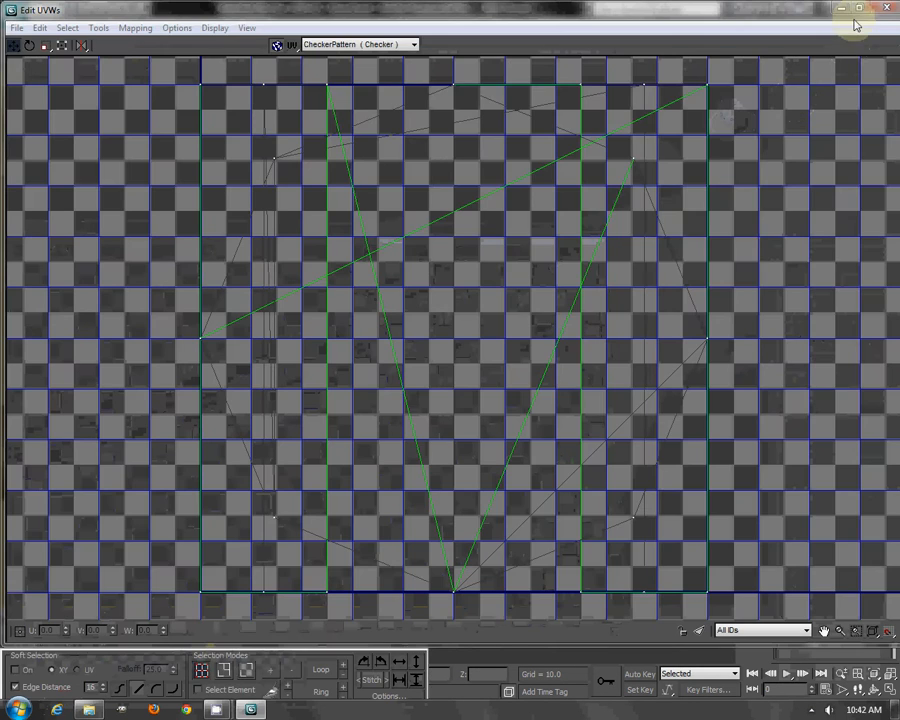
pyautogui.click(880, 6)
# - Show attachments.tif as the UV editor's background and hide the grid
pyautogui.click(330, 101)
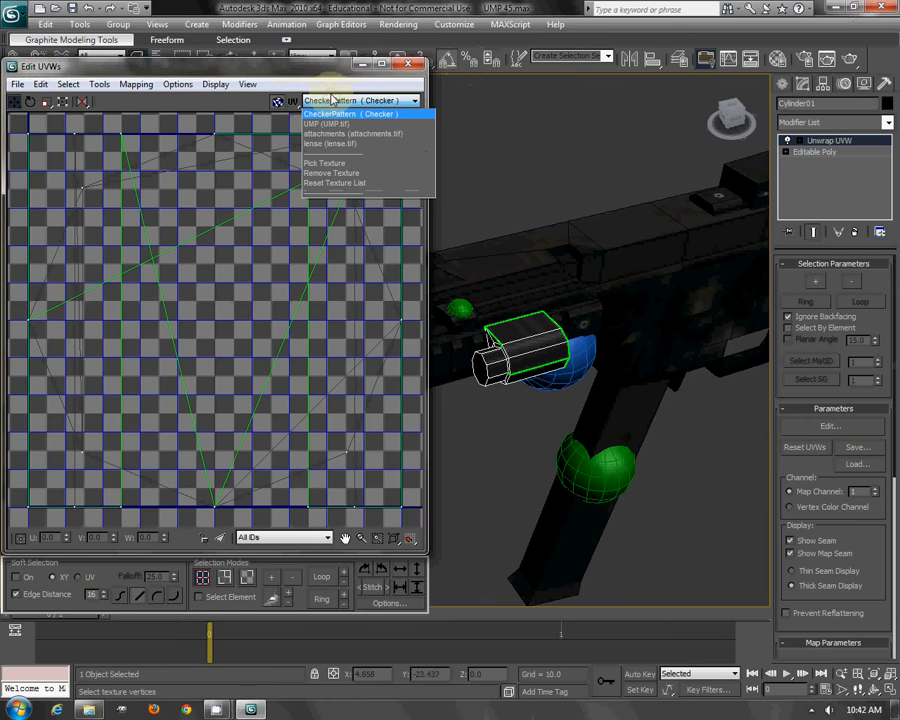
pyautogui.click(375, 136)
pyautogui.scroll(-3, 285, 190)
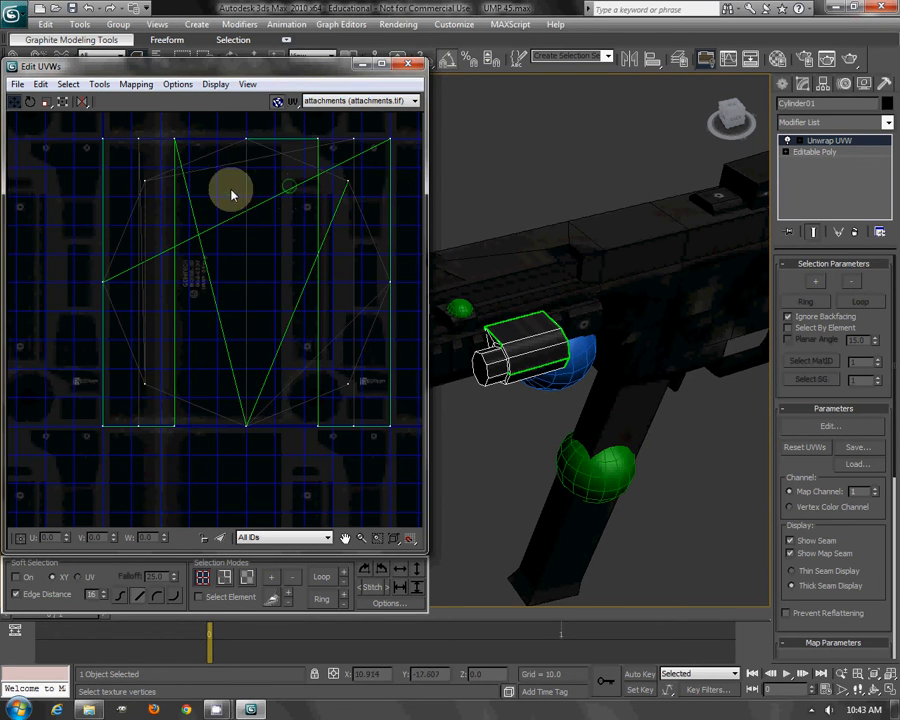
pyautogui.click(248, 85)
pyautogui.click(272, 211)
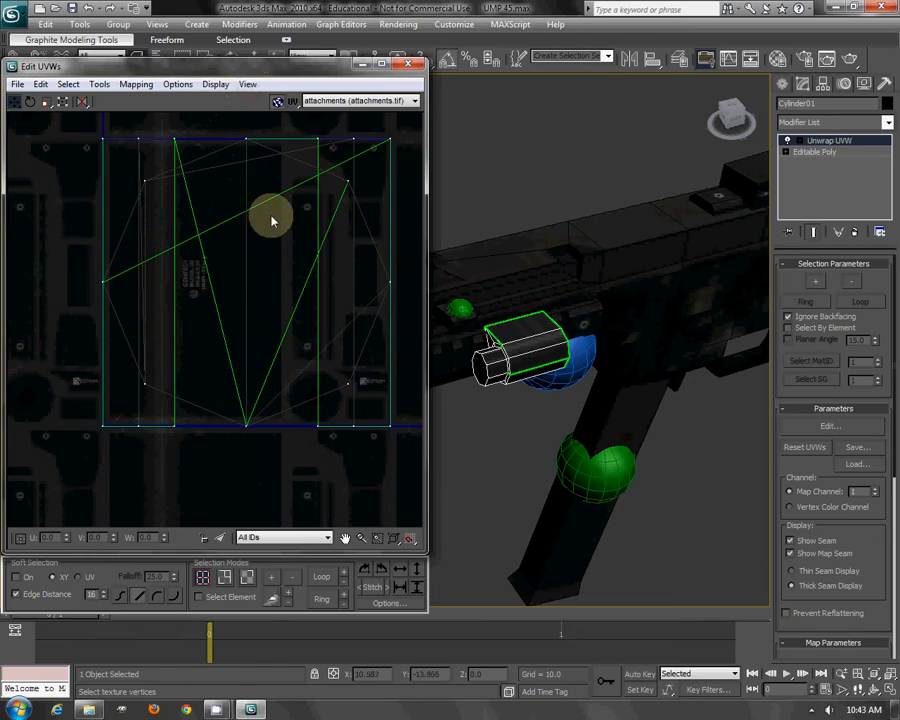
pyautogui.moveTo(254, 222); pyautogui.dragTo(247, 235, button='middle')
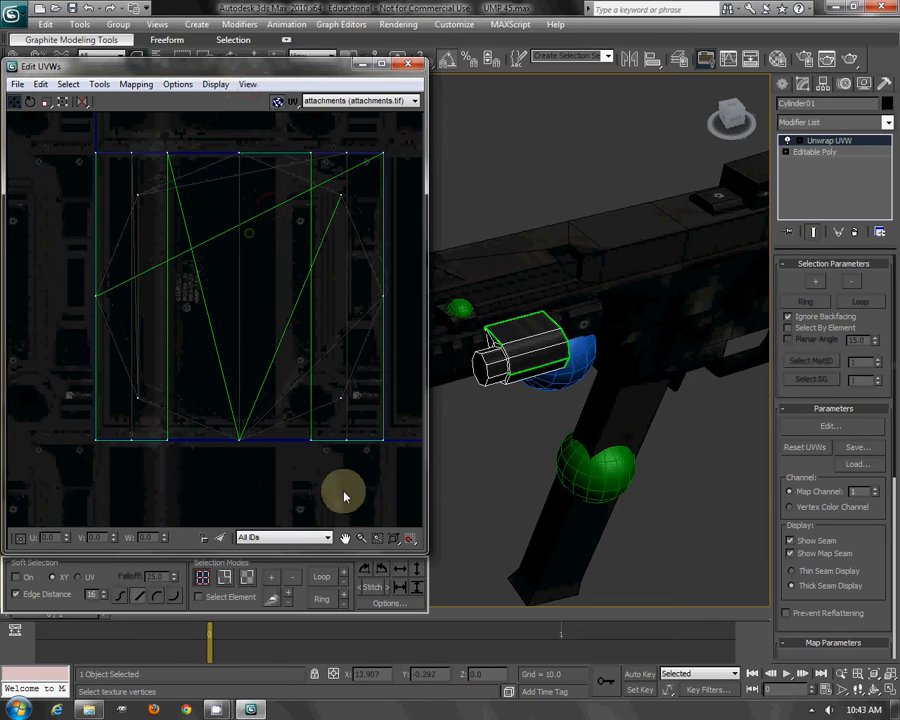
# - Select the faces around the curved outer side of the attachment's main body for UV mapping
pyautogui.click(797, 141)
pyautogui.click(822, 174)
pyautogui.keyDown('alt'); pyautogui.moveTo(643, 297); pyautogui.dragTo(709, 253, button='middle'); pyautogui.keyUp('alt')
pyautogui.click(616, 338)
pyautogui.keyDown('ctrl'); pyautogui.click(605, 364); pyautogui.keyUp('ctrl')
pyautogui.keyDown('ctrl'); pyautogui.click(626, 386); pyautogui.keyUp('ctrl')
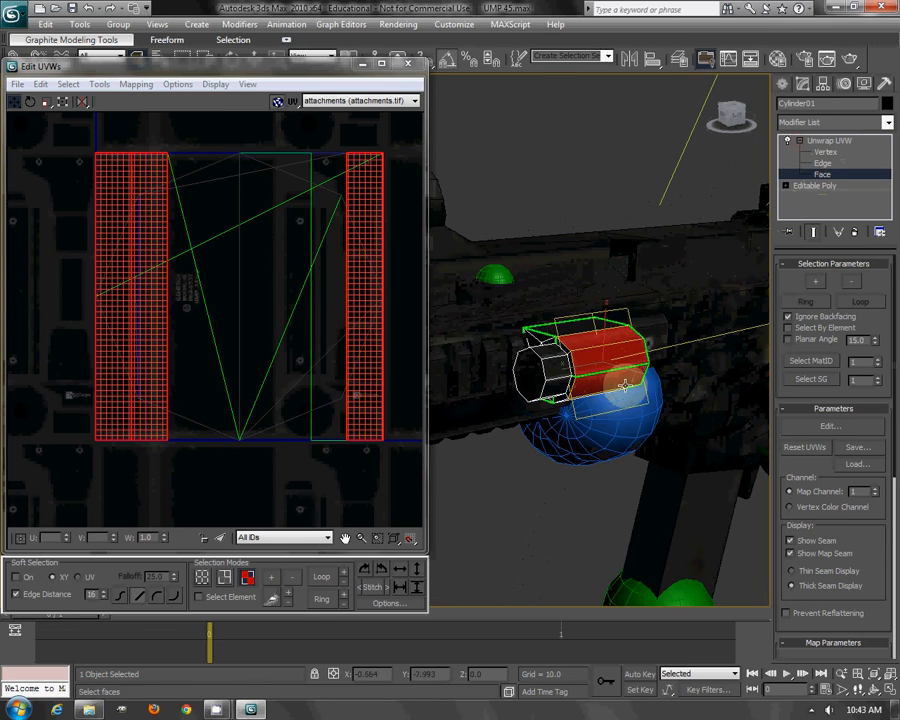
pyautogui.keyDown('alt'); pyautogui.moveTo(627, 386); pyautogui.dragTo(600, 326, button='middle'); pyautogui.keyUp('alt')
pyautogui.keyDown('ctrl'); pyautogui.click(576, 414); pyautogui.keyUp('ctrl')
# - Map the selected side faces cylindrically along X with Normalize Map off, and move their UV island clear of the unmapped ones
pyautogui.moveTo(870, 543); pyautogui.dragTo(868, 262)
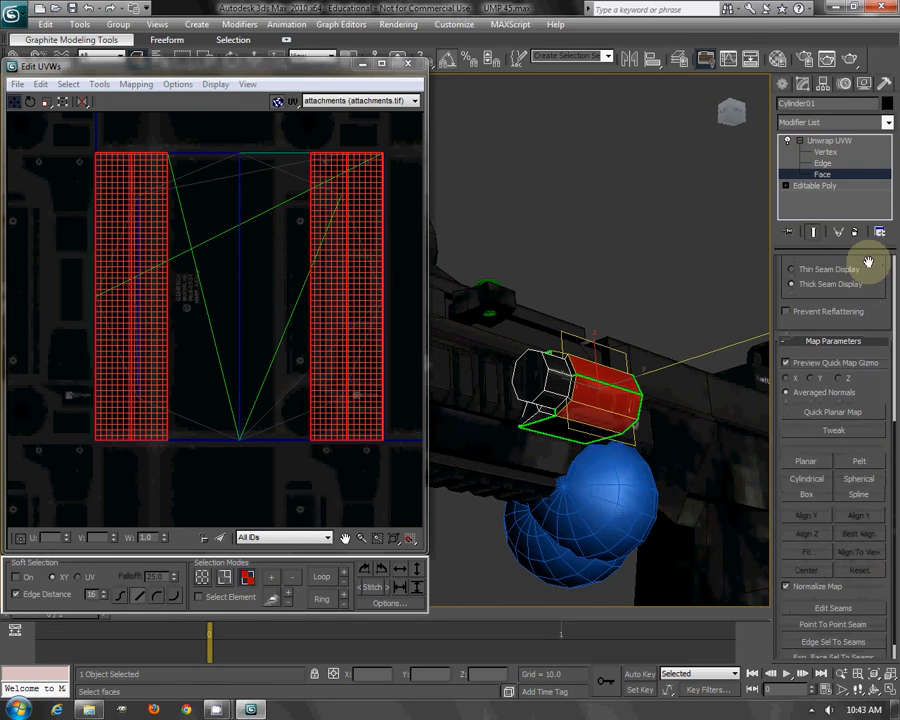
pyautogui.click(788, 585)
pyautogui.click(809, 463)
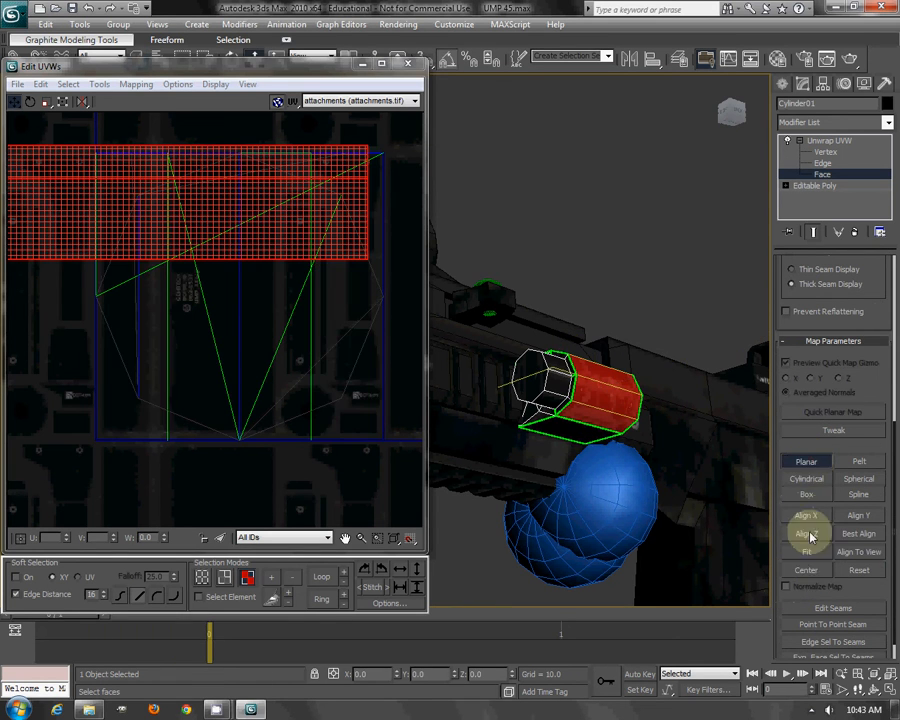
pyautogui.click(807, 482)
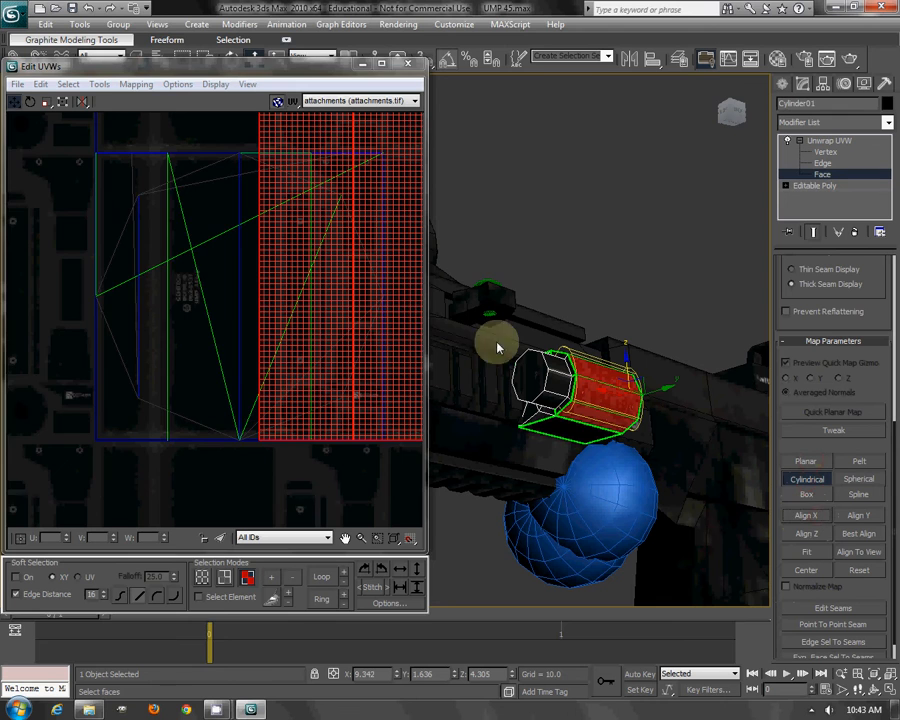
pyautogui.moveTo(292, 407); pyautogui.dragTo(297, 381, button='middle')
pyautogui.scroll(-7, 297, 381)
pyautogui.moveTo(346, 360); pyautogui.dragTo(322, 319, button='middle')
pyautogui.scroll(4, 322, 319)
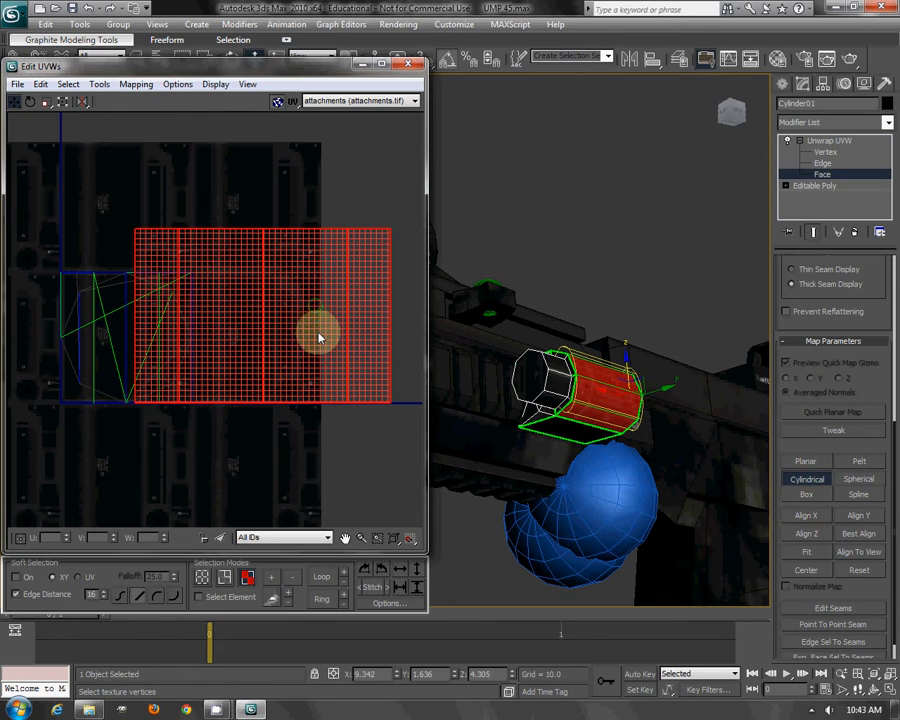
pyautogui.click(794, 481)
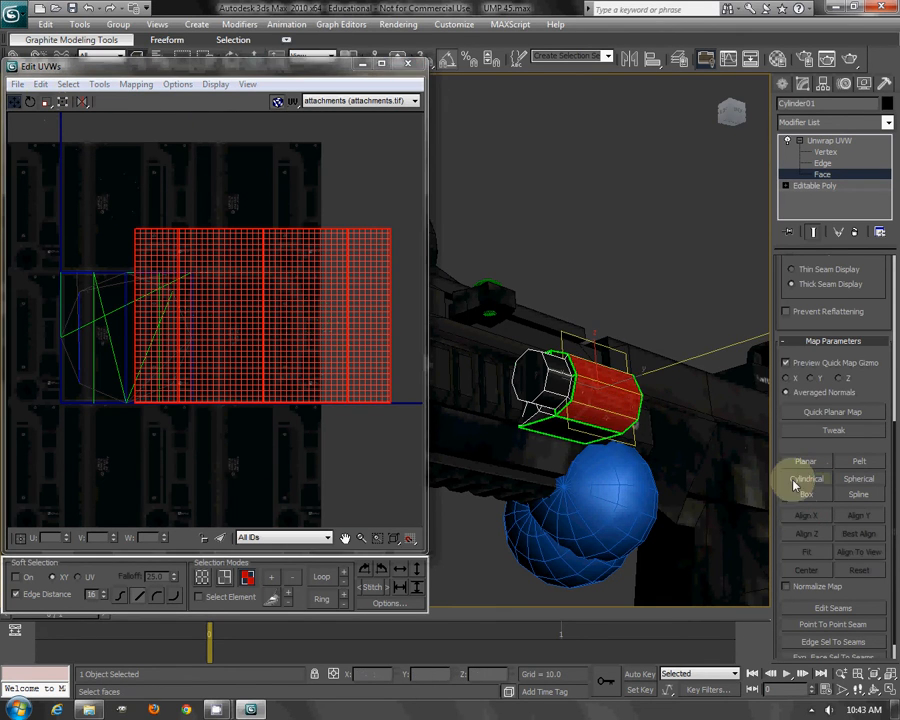
pyautogui.moveTo(300, 343); pyautogui.dragTo(370, 231)
# - Planar-map the flat top face of the main body along Z and move its UV island next to the side faces' island
pyautogui.moveTo(567, 412); pyautogui.dragTo(623, 432, button='middle')
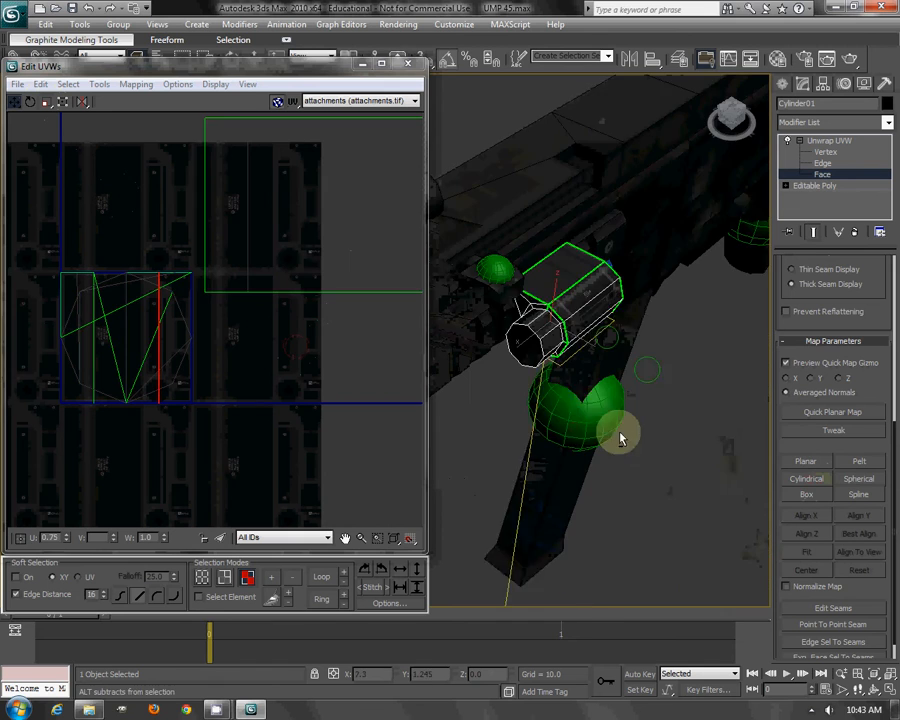
pyautogui.click(559, 281)
pyautogui.click(803, 466)
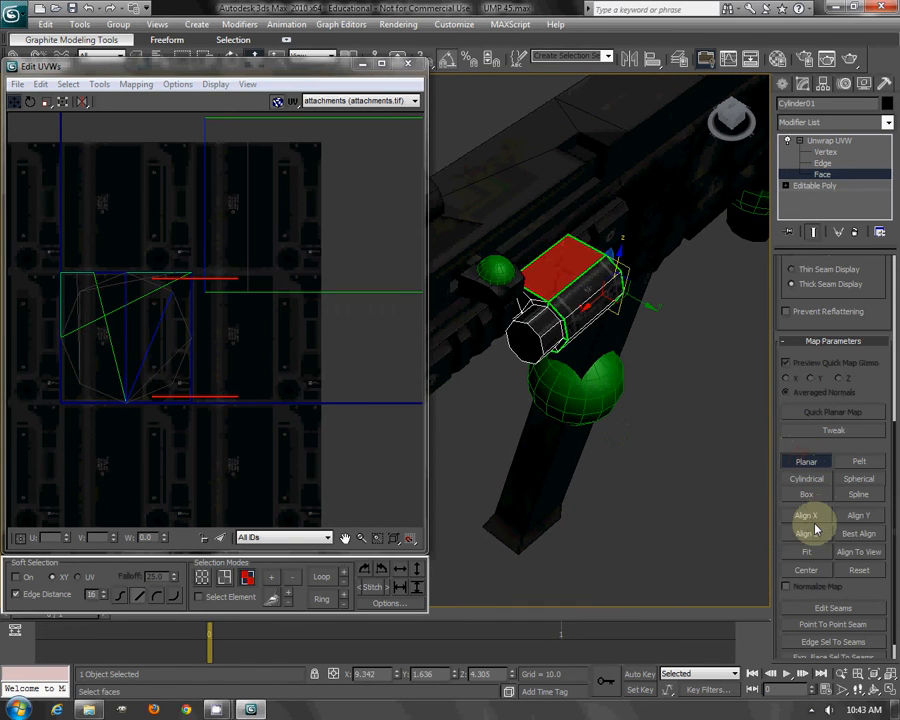
pyautogui.scroll(-2, 113, 383)
pyautogui.moveTo(113, 383); pyautogui.dragTo(155, 167)
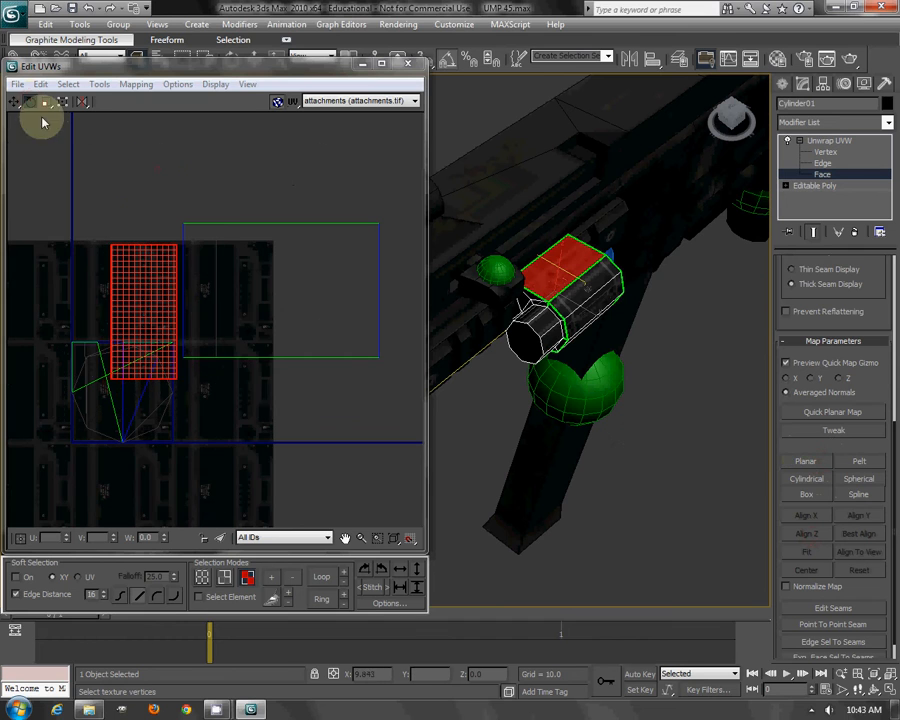
pyautogui.click(13, 105)
pyautogui.scroll(3, 143, 265)
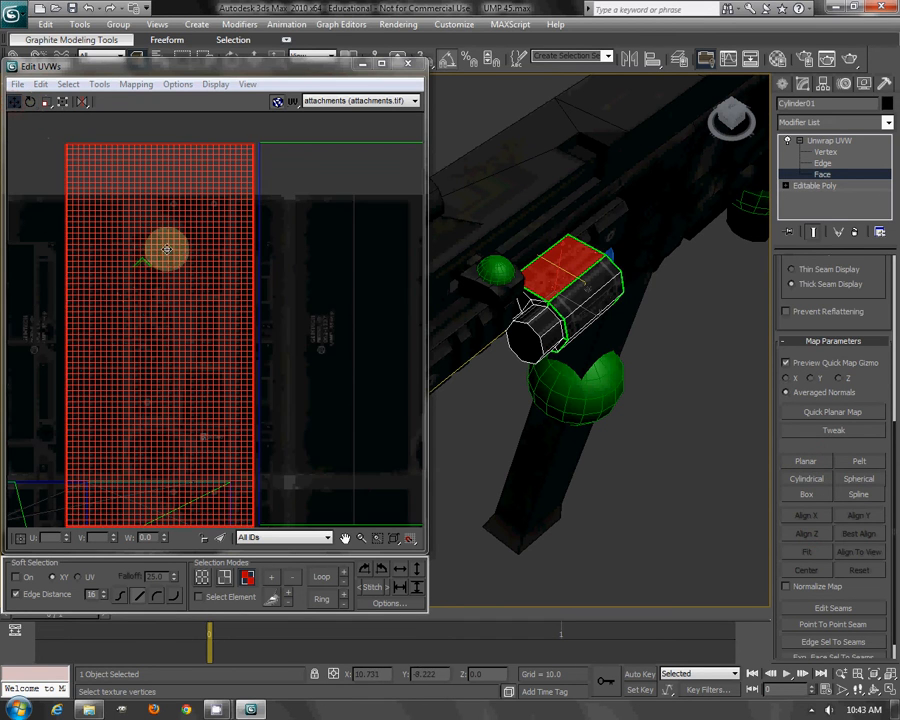
# - Select the side and top face islands together and scale them down well below one texture tile
pyautogui.keyDown('ctrl'); pyautogui.click(298, 217); pyautogui.keyUp('ctrl')
pyautogui.scroll(-6, 335, 293)
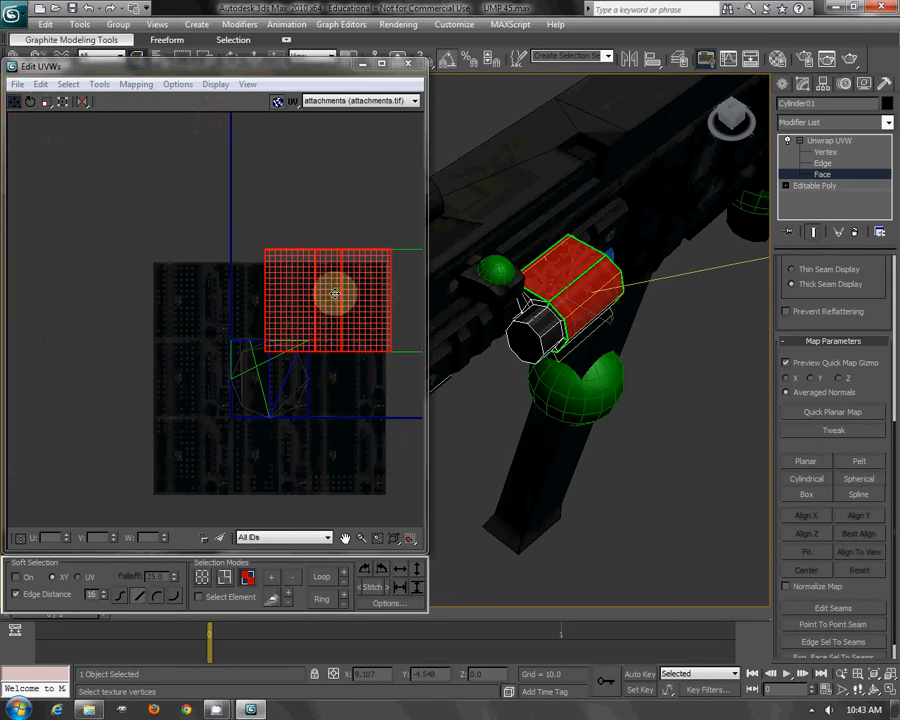
pyautogui.moveTo(333, 285)
pyautogui.mouseDown(button='middle')
pyautogui.moveTo(252, 269)
pyautogui.moveTo(334, 293)
pyautogui.mouseUp(button='middle')
pyautogui.keyDown('ctrl'); pyautogui.click(320, 288); pyautogui.keyUp('ctrl')
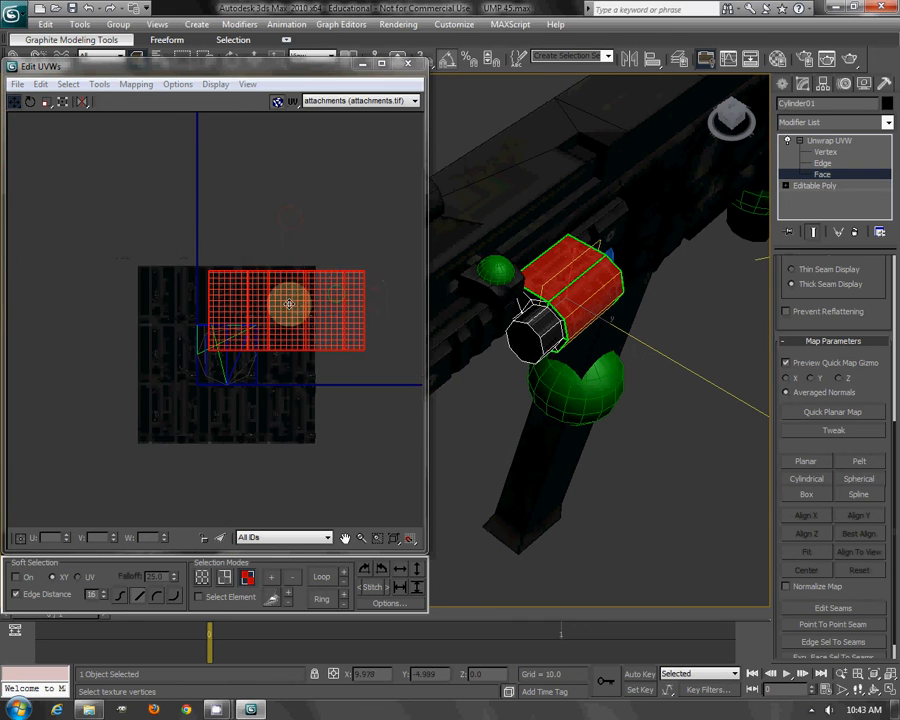
pyautogui.scroll(5, 321, 303)
pyautogui.click(38, 106)
pyautogui.moveTo(246, 221); pyautogui.dragTo(331, 137)
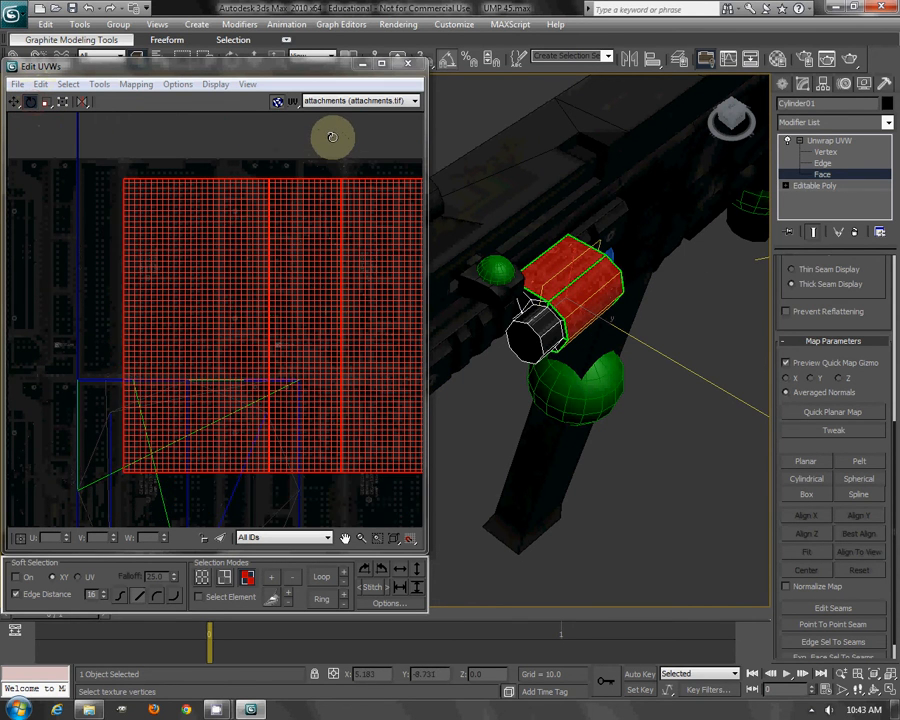
pyautogui.click(56, 103)
pyautogui.moveTo(267, 345); pyautogui.dragTo(297, 361)
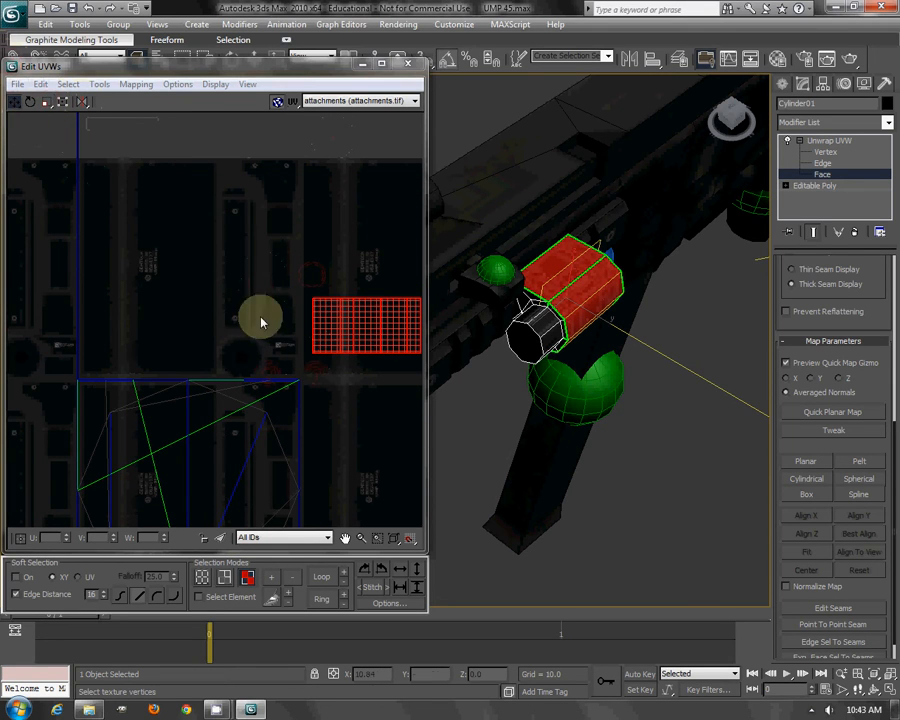
# - Move the main body's islands onto the dark panel near the texture's upper left corner and shrink them to fit it
pyautogui.moveTo(323, 319); pyautogui.dragTo(85, 195)
pyautogui.moveTo(102, 203); pyautogui.dragTo(193, 229, button='middle')
pyautogui.scroll(3, 196, 241)
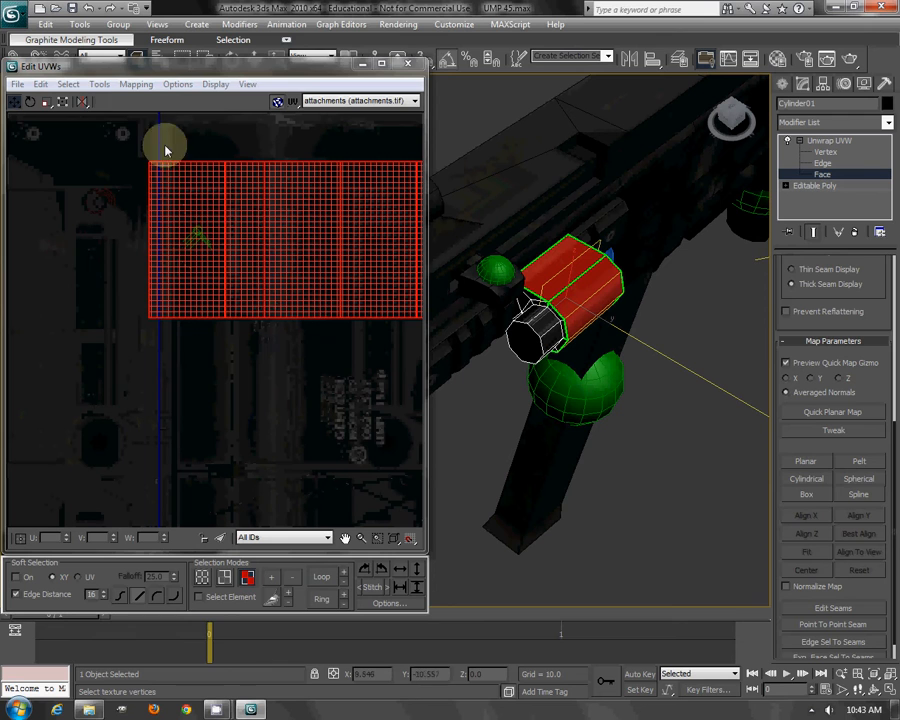
pyautogui.moveTo(267, 250); pyautogui.dragTo(281, 271)
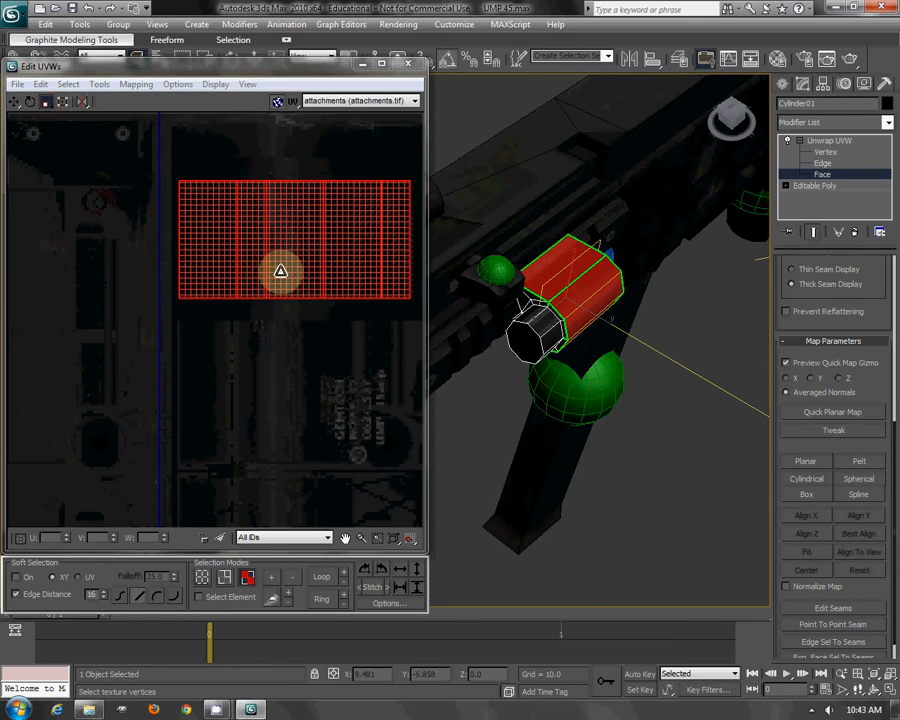
pyautogui.click(16, 106)
pyautogui.moveTo(242, 272); pyautogui.dragTo(231, 264, button='middle')
pyautogui.scroll(-2, 240, 280)
pyautogui.moveTo(281, 326); pyautogui.dragTo(221, 227, button='middle')
# - Select the faces around the attachment's narrower front section and map them cylindrically along X
pyautogui.click(303, 355)
pyautogui.scroll(-3, 300, 350)
pyautogui.keyDown('alt'); pyautogui.moveTo(581, 365); pyautogui.dragTo(541, 348, button='middle'); pyautogui.keyUp('alt')
pyautogui.click(541, 397)
pyautogui.keyDown('alt'); pyautogui.moveTo(541, 397); pyautogui.dragTo(493, 280, button='middle'); pyautogui.keyUp('alt')
pyautogui.click(807, 480)
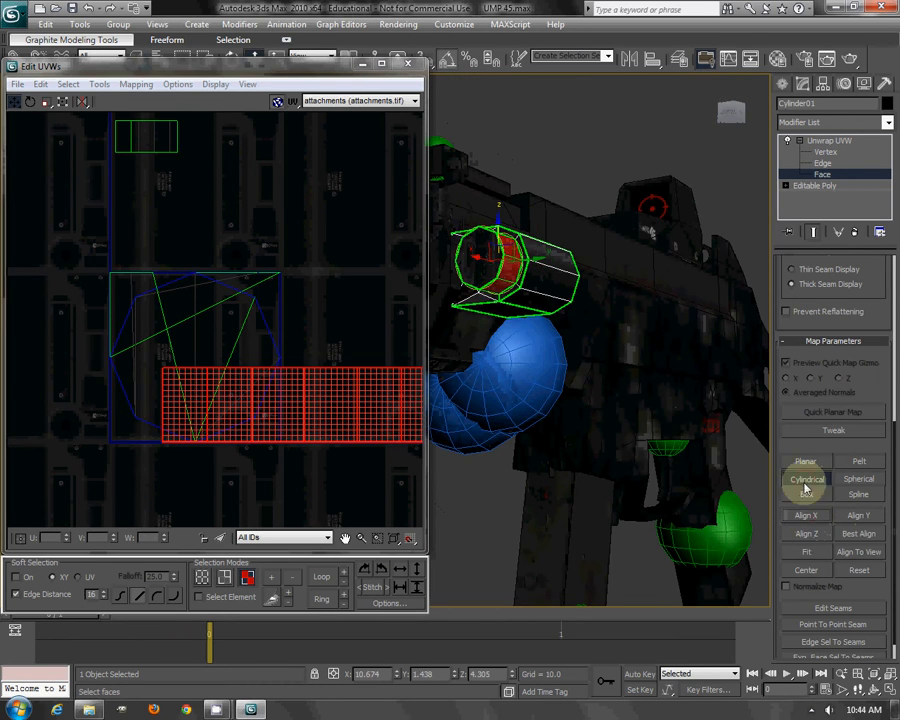
pyautogui.click(803, 477)
# - Scale down the front section's UV strip and place it directly beneath the main body's islands
pyautogui.scroll(-2, 309, 342)
pyautogui.moveTo(309, 422); pyautogui.dragTo(206, 345)
pyautogui.moveTo(225, 295); pyautogui.dragTo(231, 376)
pyautogui.scroll(4, 216, 289)
pyautogui.moveTo(320, 367); pyautogui.dragTo(233, 361, button='middle')
pyautogui.moveTo(330, 379); pyautogui.dragTo(194, 259)
pyautogui.moveTo(275, 311); pyautogui.dragTo(278, 309, button='middle')
pyautogui.scroll(-4, 284, 302)
pyautogui.moveTo(325, 394); pyautogui.dragTo(247, 255, button='middle')
# - Select the octagonal front end face and planar-map it along X
pyautogui.click(485, 269)
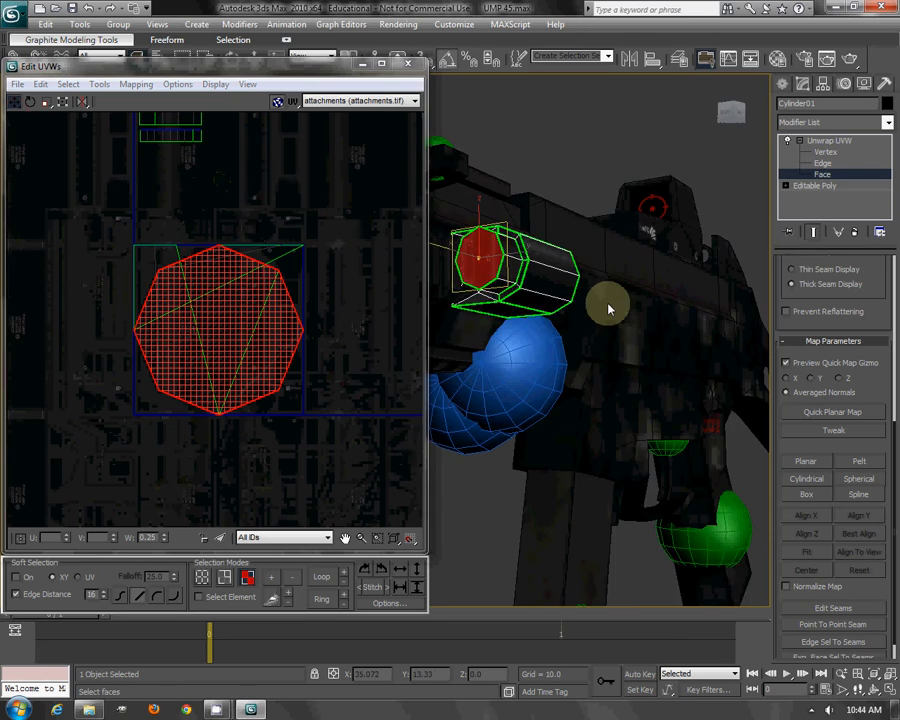
pyautogui.keyDown('alt'); pyautogui.moveTo(603, 305); pyautogui.dragTo(608, 363, button='middle'); pyautogui.keyUp('alt')
pyautogui.click(805, 462)
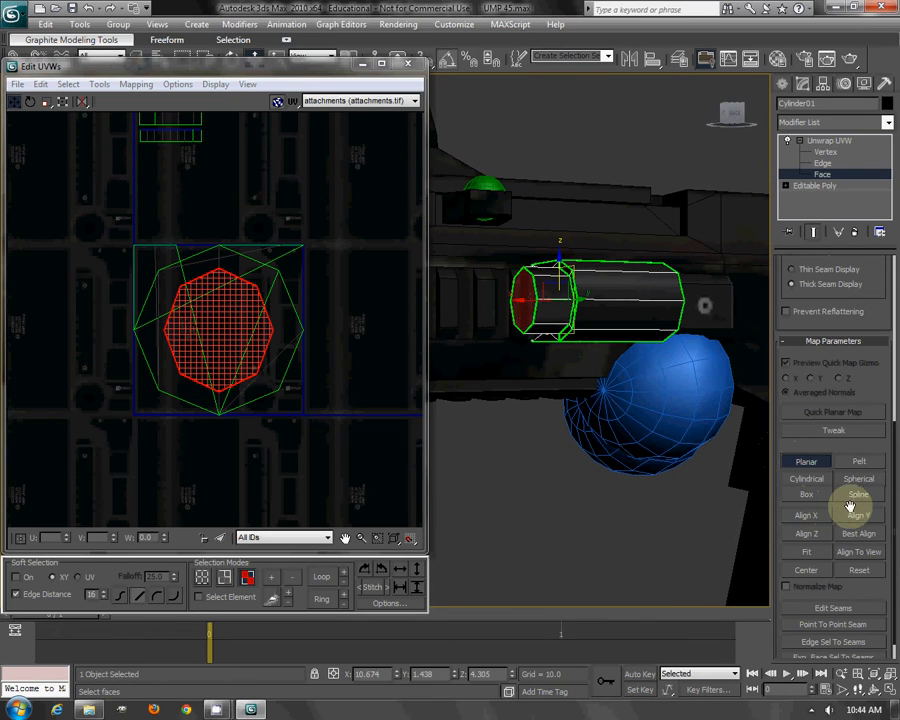
pyautogui.click(860, 517)
pyautogui.click(808, 516)
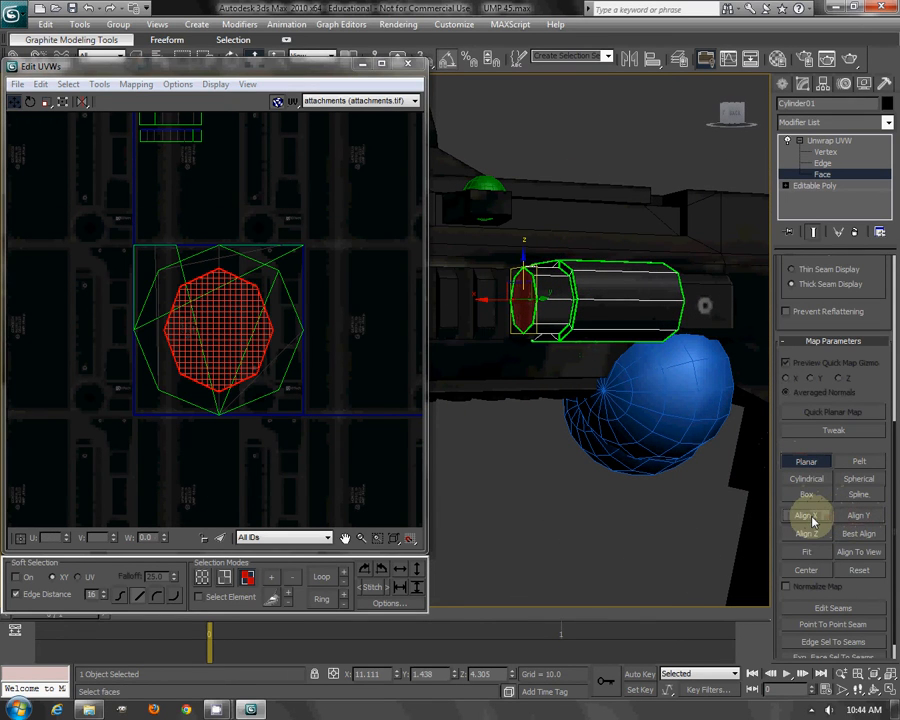
pyautogui.click(813, 462)
# - Move the front end face's UV island away from the unmapped ones and shrink it to roughly the texture's dark circle
pyautogui.moveTo(230, 314); pyautogui.dragTo(296, 260)
pyautogui.moveTo(318, 244); pyautogui.dragTo(327, 393, button='middle')
pyautogui.moveTo(289, 394); pyautogui.dragTo(291, 306)
pyautogui.scroll(4, 291, 306)
pyautogui.moveTo(280, 446); pyautogui.dragTo(279, 223, button='middle')
pyautogui.scroll(-2, 279, 223)
pyautogui.moveTo(277, 293); pyautogui.dragTo(303, 190, button='middle')
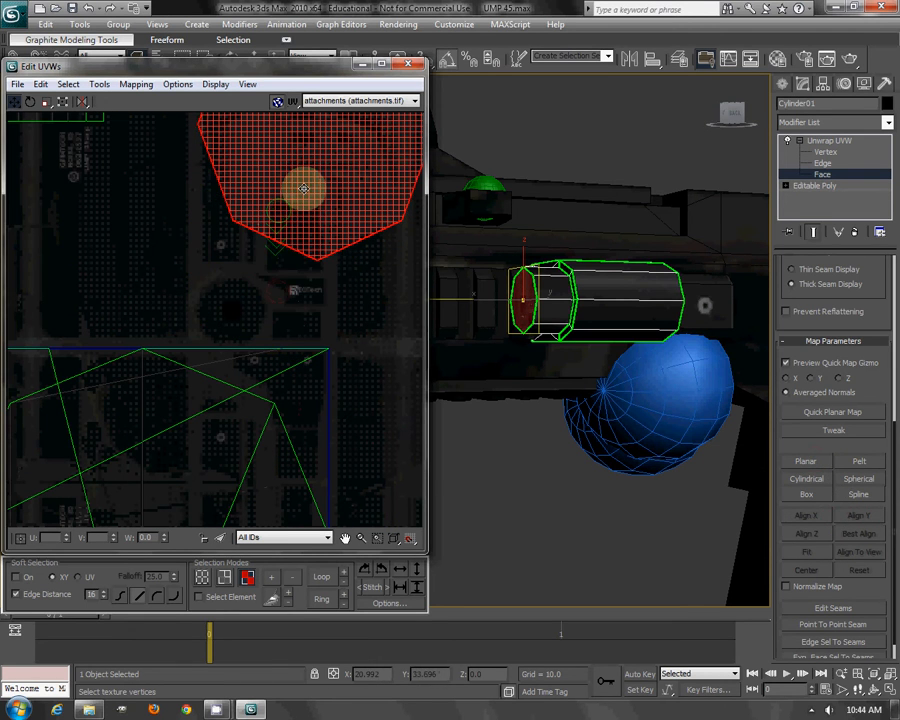
pyautogui.moveTo(309, 189); pyautogui.dragTo(251, 285)
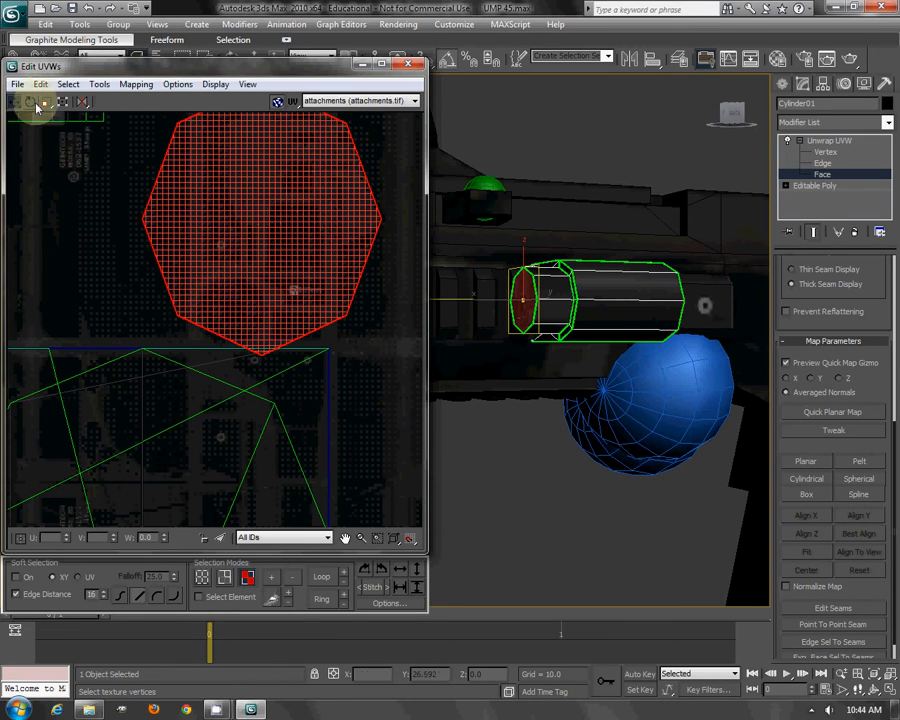
pyautogui.moveTo(255, 240); pyautogui.dragTo(266, 326)
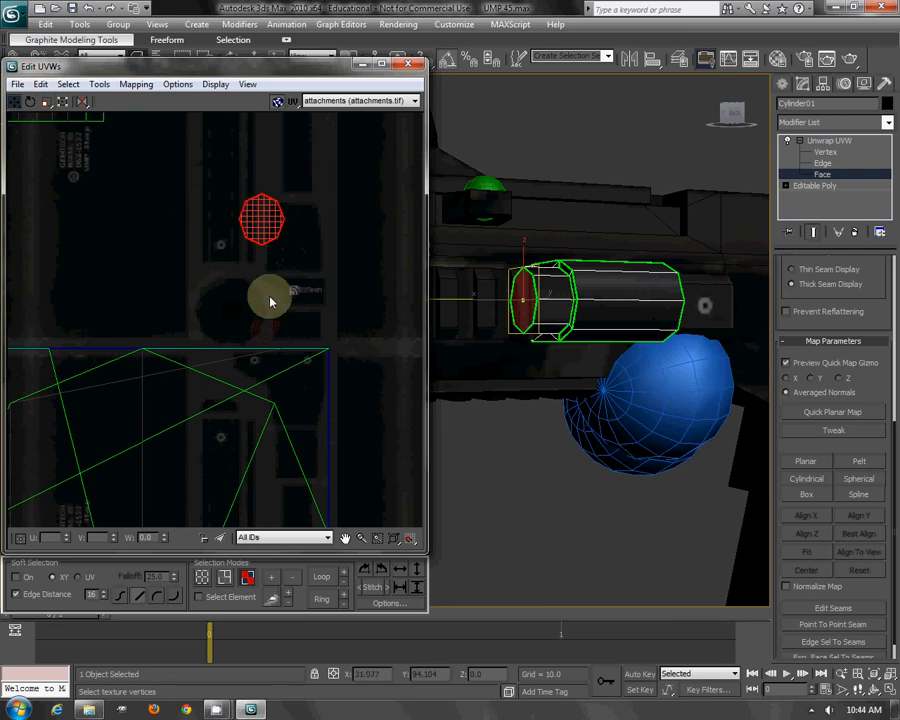
# - Place the front end face's island over the texture's dark circle, enlarge it slightly and center it there
pyautogui.moveTo(260, 237); pyautogui.dragTo(238, 287)
pyautogui.scroll(5, 228, 312)
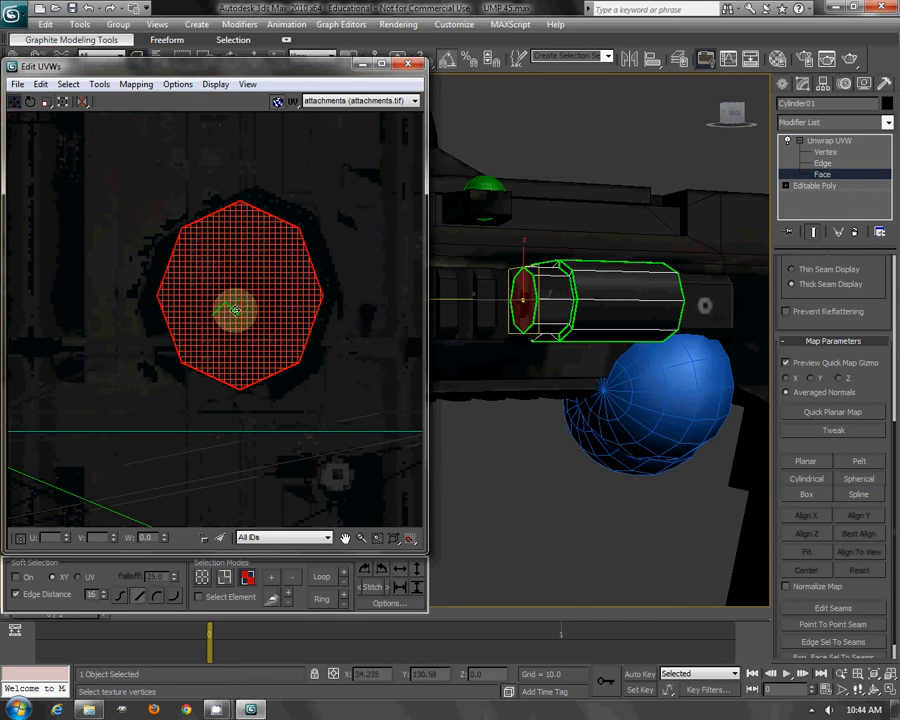
pyautogui.click(46, 102)
pyautogui.moveTo(267, 366); pyautogui.dragTo(239, 279)
pyautogui.click(17, 103)
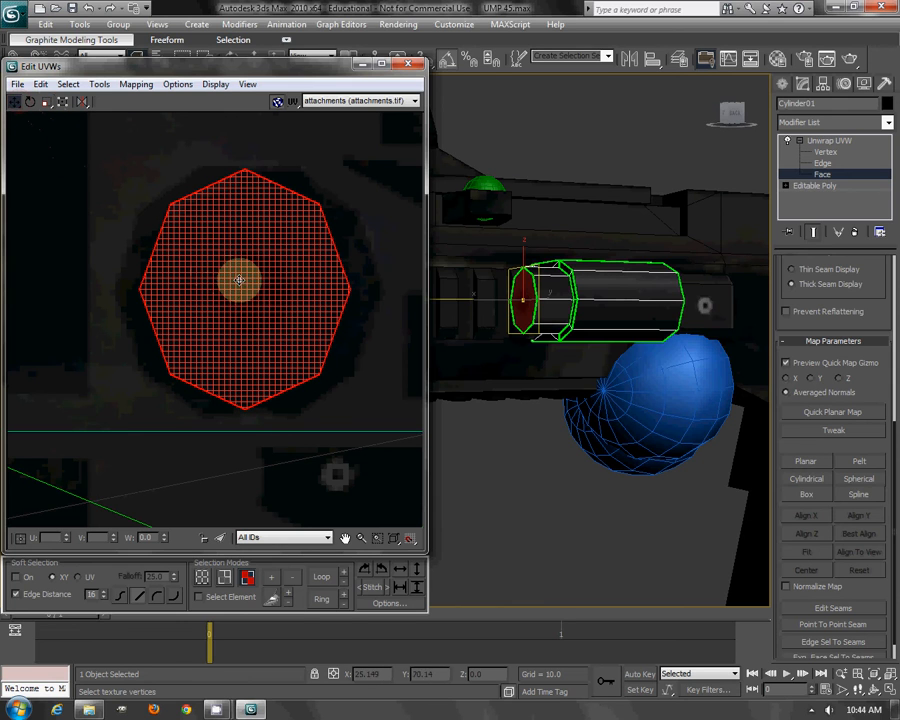
pyautogui.click(476, 318)
pyautogui.keyDown('alt'); pyautogui.moveTo(482, 319); pyautogui.dragTo(409, 321, button='middle'); pyautogui.keyUp('alt')
pyautogui.moveTo(243, 308); pyautogui.dragTo(249, 305)
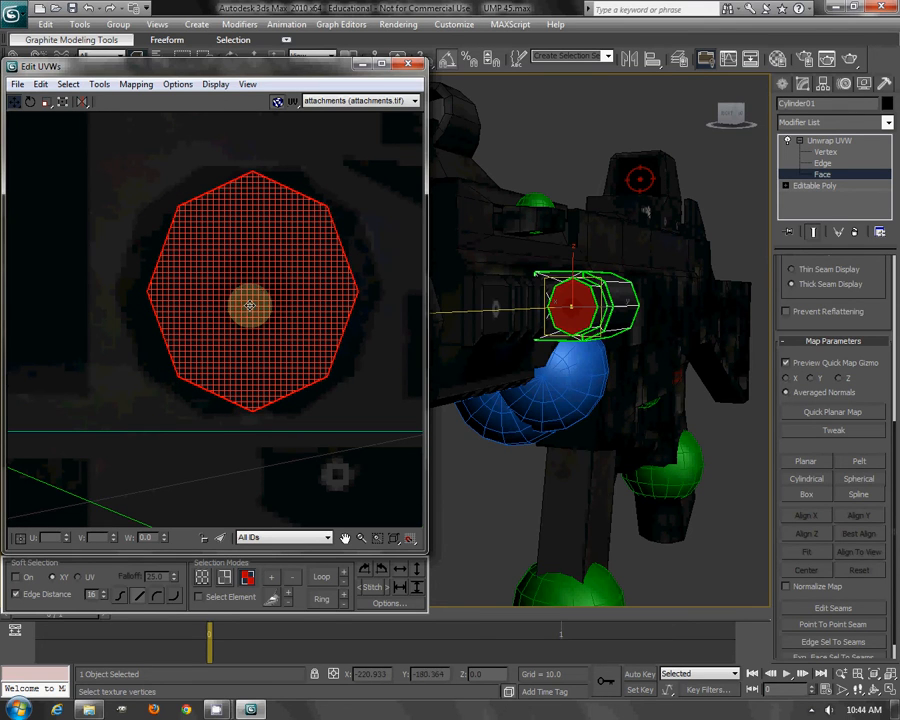
pyautogui.scroll(-12, 311, 279)
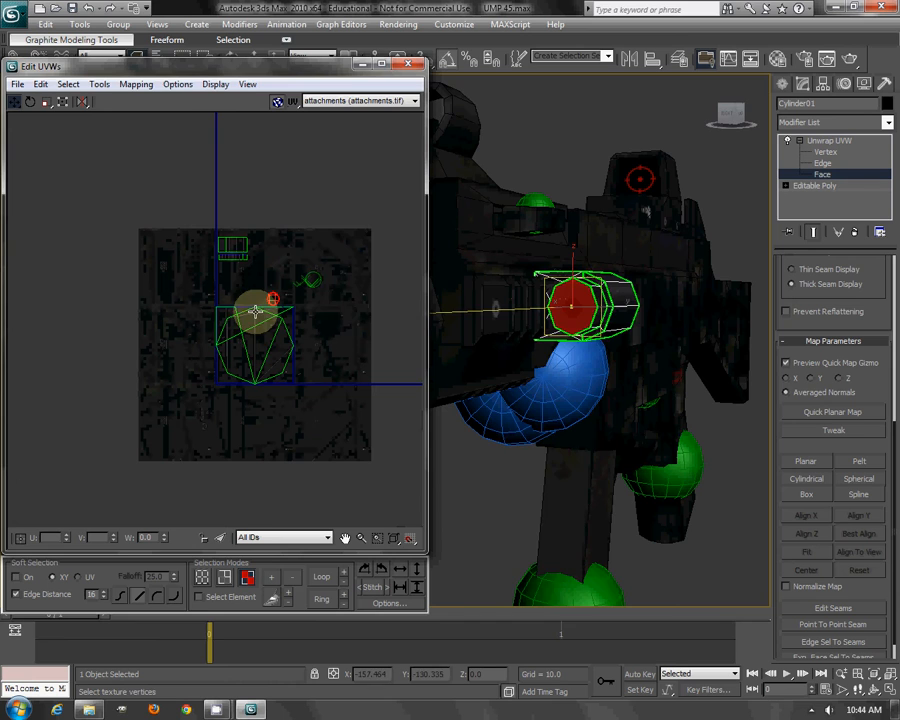
# - Select the cylindrical attachment's remaining unmapped faces around the front ring and the rail side, and planar-map them
pyautogui.keyDown('alt'); pyautogui.moveTo(578, 292); pyautogui.dragTo(601, 321, button='middle'); pyautogui.keyUp('alt')
pyautogui.click(577, 289)
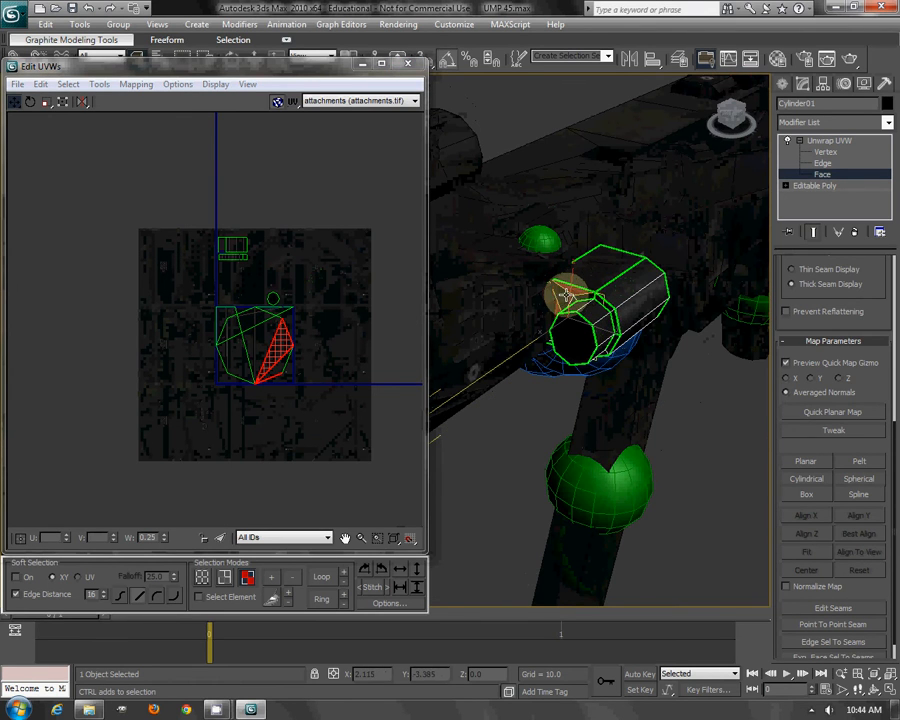
pyautogui.keyDown('ctrl'); pyautogui.click(594, 300); pyautogui.keyUp('ctrl')
pyautogui.keyDown('ctrl'); pyautogui.click(609, 308); pyautogui.keyUp('ctrl')
pyautogui.keyDown('ctrl'); pyautogui.click(615, 345); pyautogui.keyUp('ctrl')
pyautogui.keyDown('alt'); pyautogui.moveTo(615, 346); pyautogui.dragTo(613, 287, button='middle'); pyautogui.keyUp('alt')
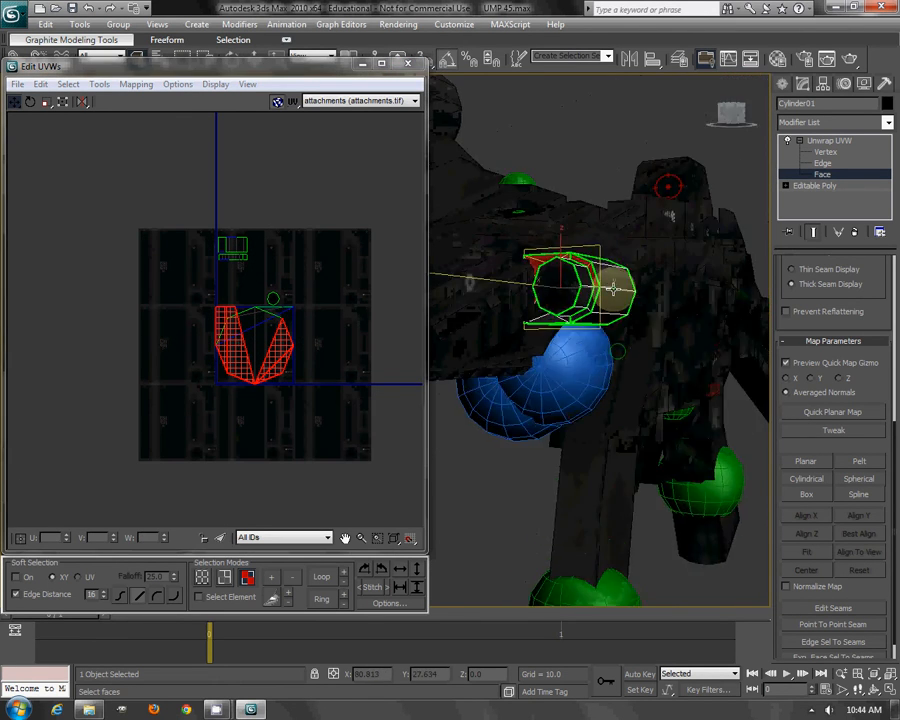
pyautogui.scroll(-8, 613, 287)
pyautogui.scroll(8, 590, 292)
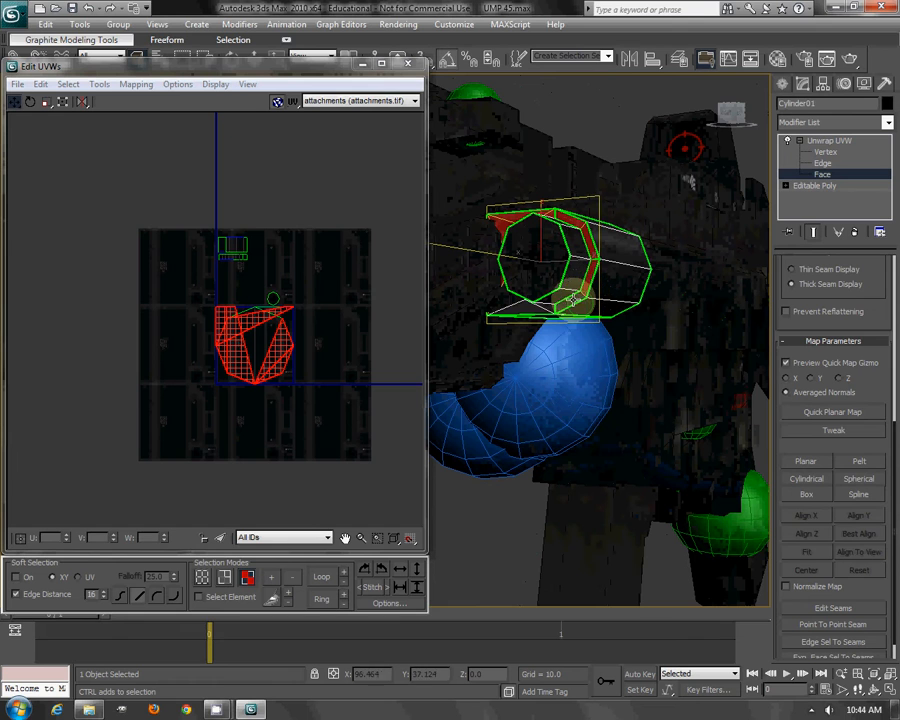
pyautogui.keyDown('alt'); pyautogui.moveTo(500, 301); pyautogui.dragTo(577, 293, button='middle'); pyautogui.keyUp('alt')
pyautogui.click(806, 460)
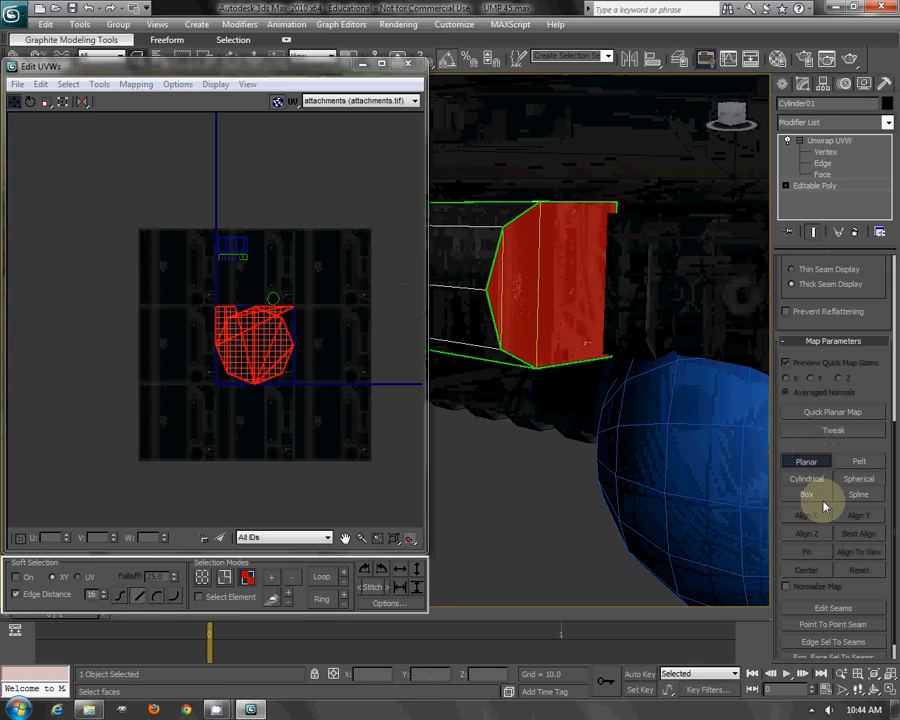
pyautogui.click(803, 458)
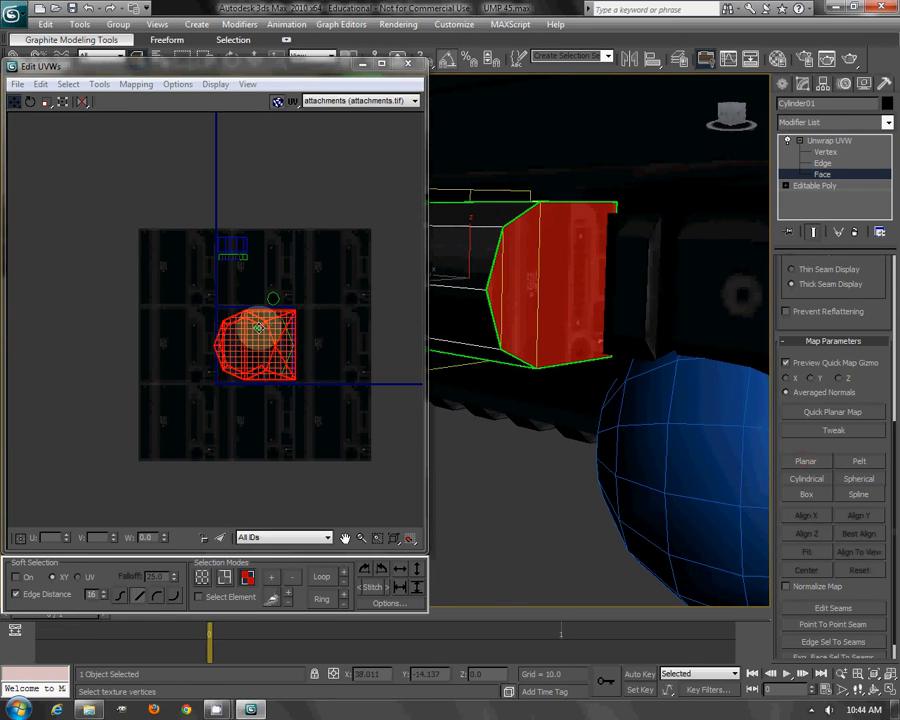
# - Shrink the newly mapped island and place it on the plain texture area beneath the strips, beside the front end face's island
pyautogui.moveTo(261, 335); pyautogui.dragTo(295, 367, button='middle')
pyautogui.scroll(3, 295, 368)
pyautogui.moveTo(292, 374); pyautogui.dragTo(59, 185)
pyautogui.click(45, 102)
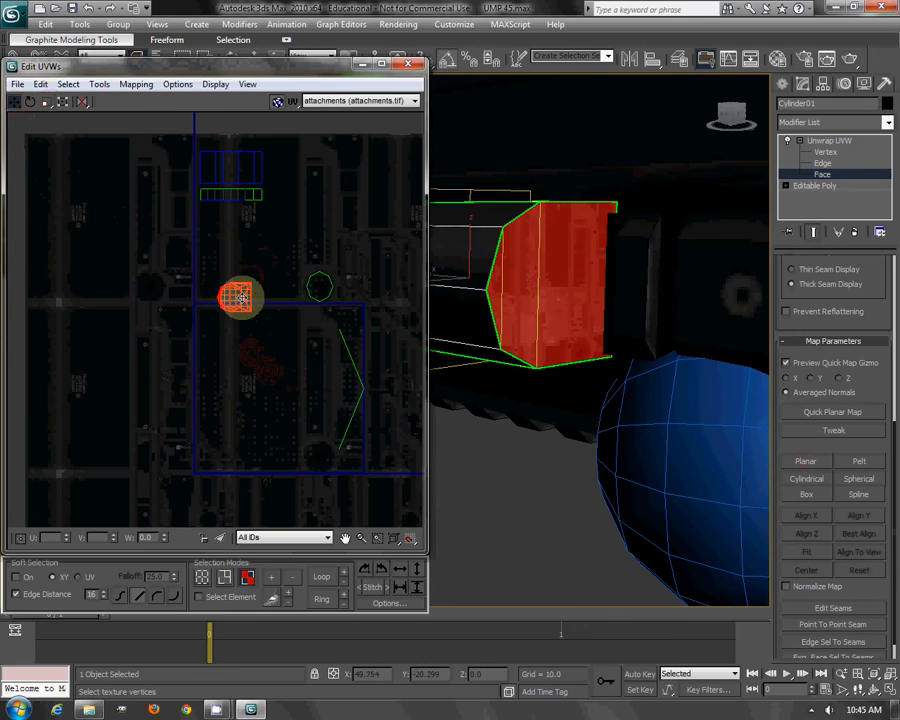
pyautogui.moveTo(241, 297); pyautogui.dragTo(272, 260)
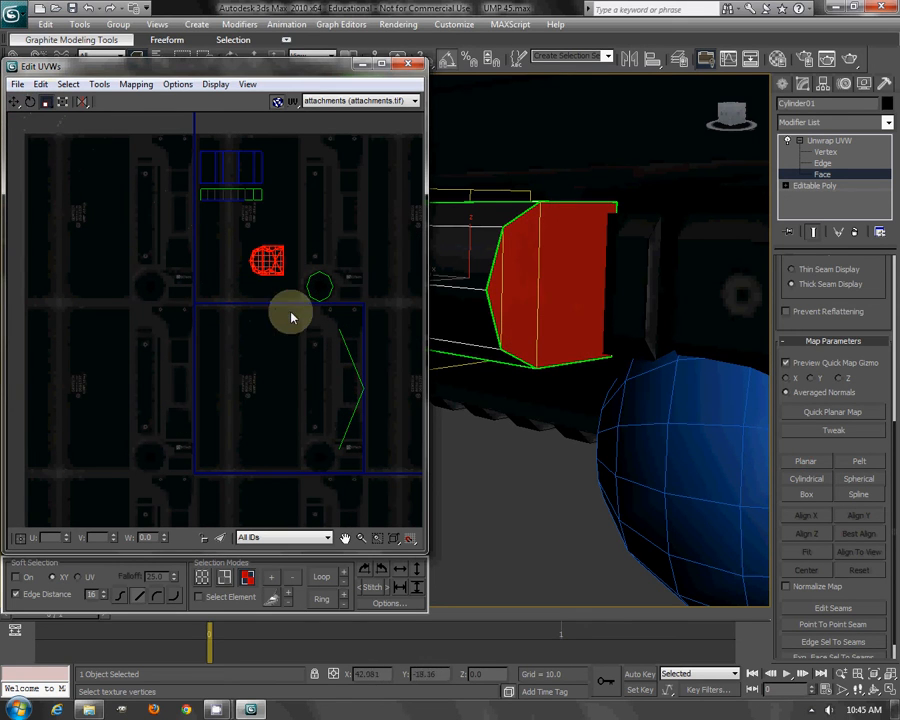
# - Select the two leftover chevron-shaped faces of the attachment's ring and planar-map them along X
pyautogui.keyDown('alt'); pyautogui.moveTo(470, 381); pyautogui.dragTo(578, 345, button='middle'); pyautogui.keyUp('alt')
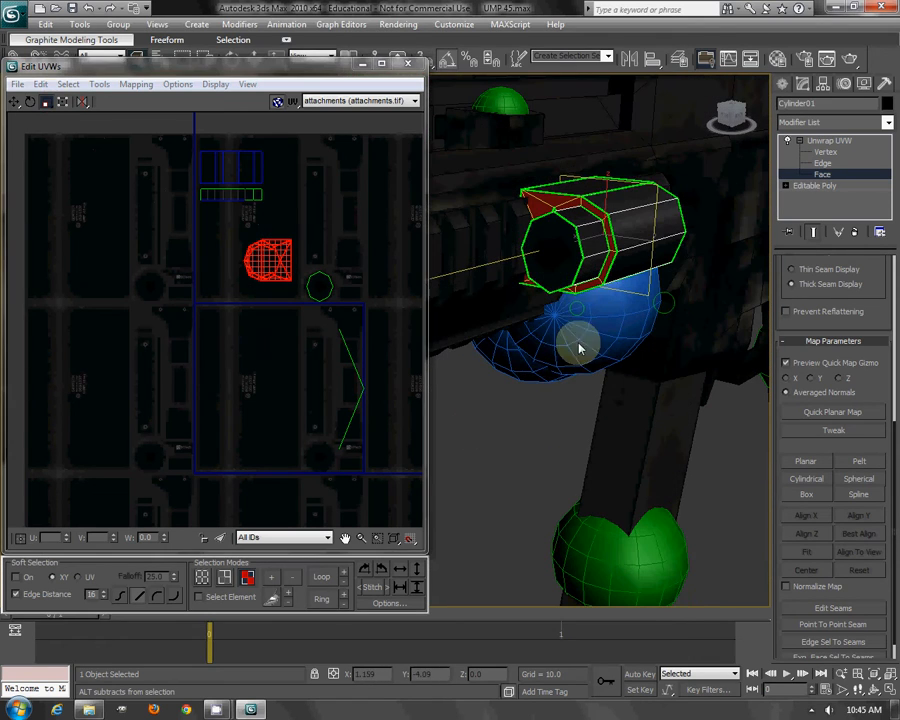
pyautogui.moveTo(333, 372); pyautogui.dragTo(380, 420)
pyautogui.keyDown('alt'); pyautogui.moveTo(568, 357); pyautogui.dragTo(759, 438, button='middle'); pyautogui.keyUp('alt')
pyautogui.scroll(4, 575, 331)
pyautogui.scroll(-3, 560, 255)
pyautogui.scroll(4, 555, 257)
pyautogui.click(806, 463)
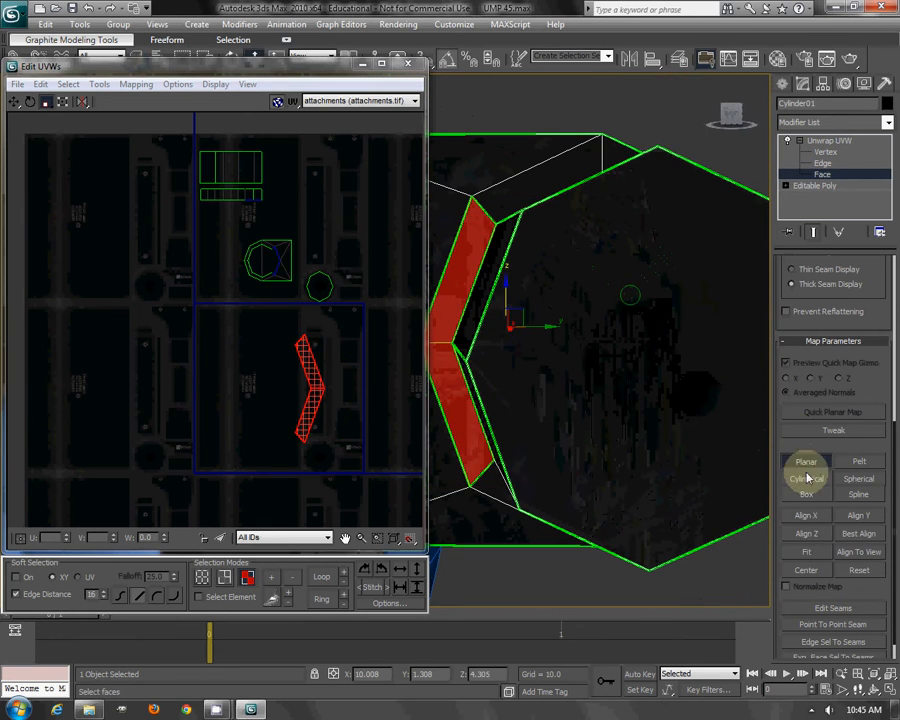
pyautogui.click(818, 518)
pyautogui.click(808, 464)
# - Scale down the chevron-shaped island and move it over the gap in the ring faces' island
pyautogui.moveTo(308, 422); pyautogui.dragTo(235, 423)
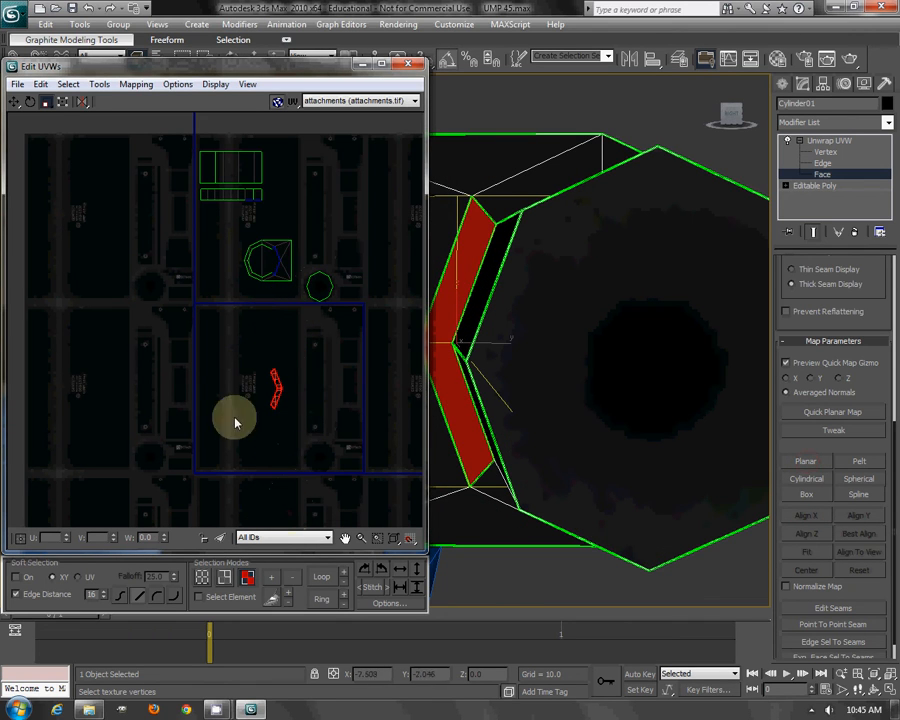
pyautogui.click(13, 102)
pyautogui.moveTo(275, 379); pyautogui.dragTo(272, 255)
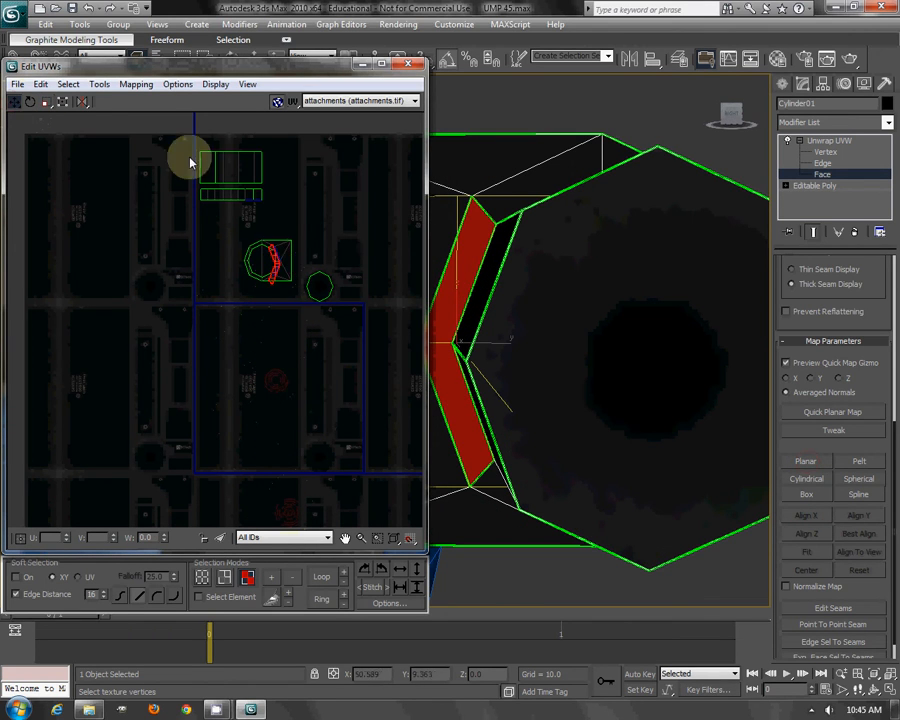
# - Select all UV islands, move them together down into the blue UV square in matching texture positions, and clear the selection
pyautogui.moveTo(168, 130); pyautogui.dragTo(366, 338)
pyautogui.moveTo(240, 170); pyautogui.dragTo(238, 320)
pyautogui.moveTo(286, 380); pyautogui.dragTo(272, 321, button='middle')
pyautogui.scroll(1, 245, 297)
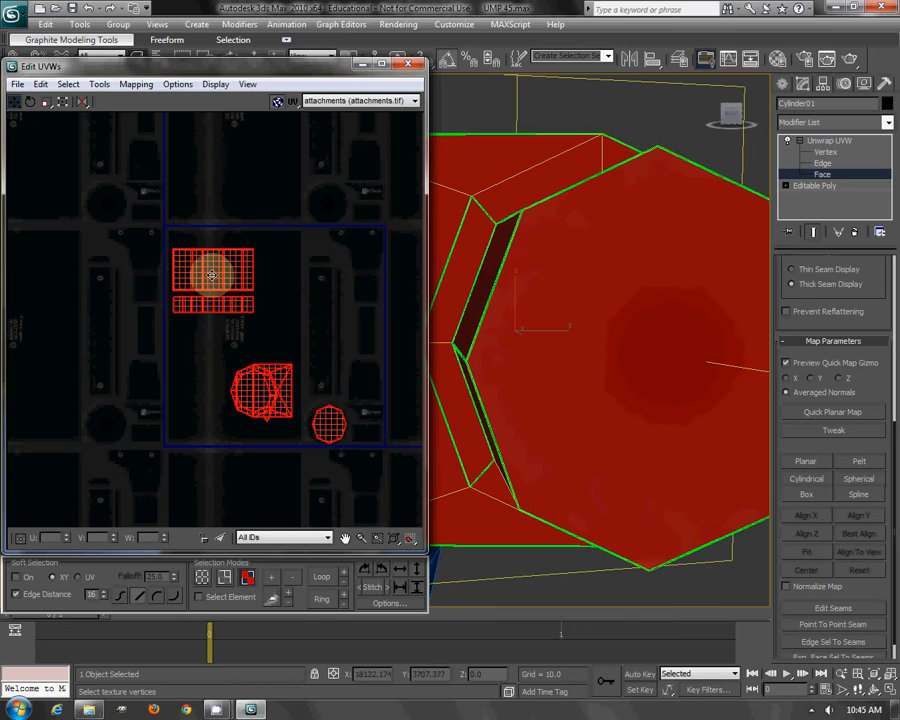
pyautogui.scroll(-3, 565, 344)
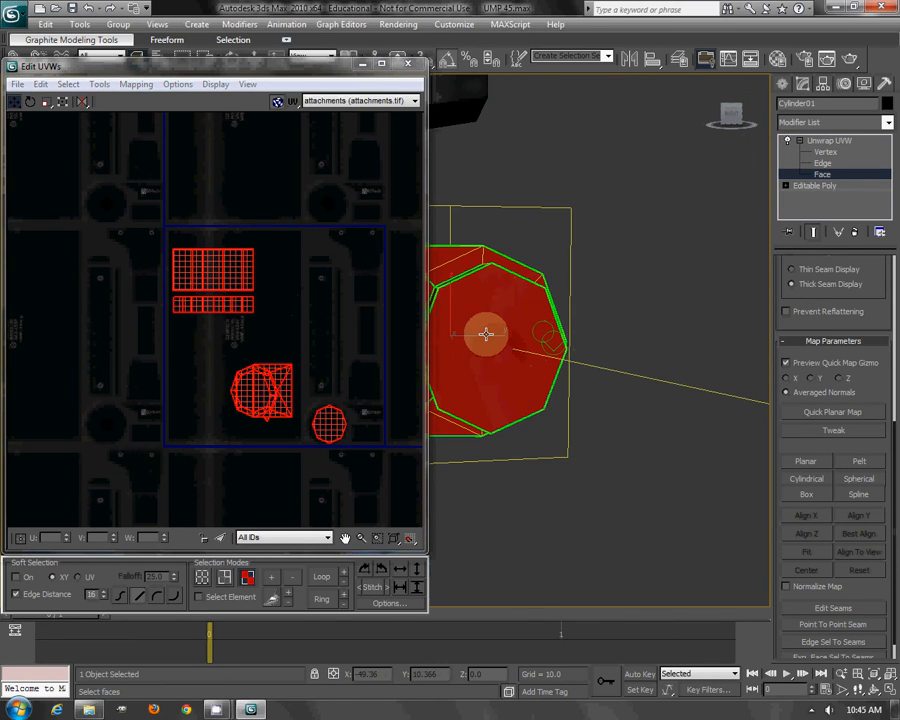
pyautogui.keyDown('alt'); pyautogui.moveTo(482, 334); pyautogui.dragTo(568, 345, button='middle'); pyautogui.keyUp('alt')
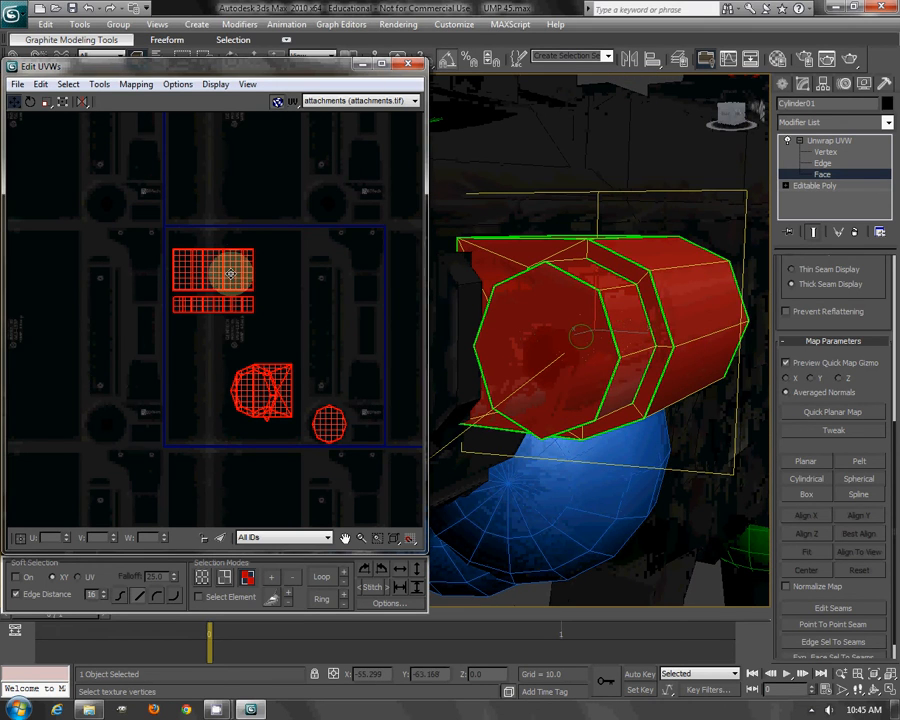
pyautogui.moveTo(228, 273); pyautogui.dragTo(230, 273)
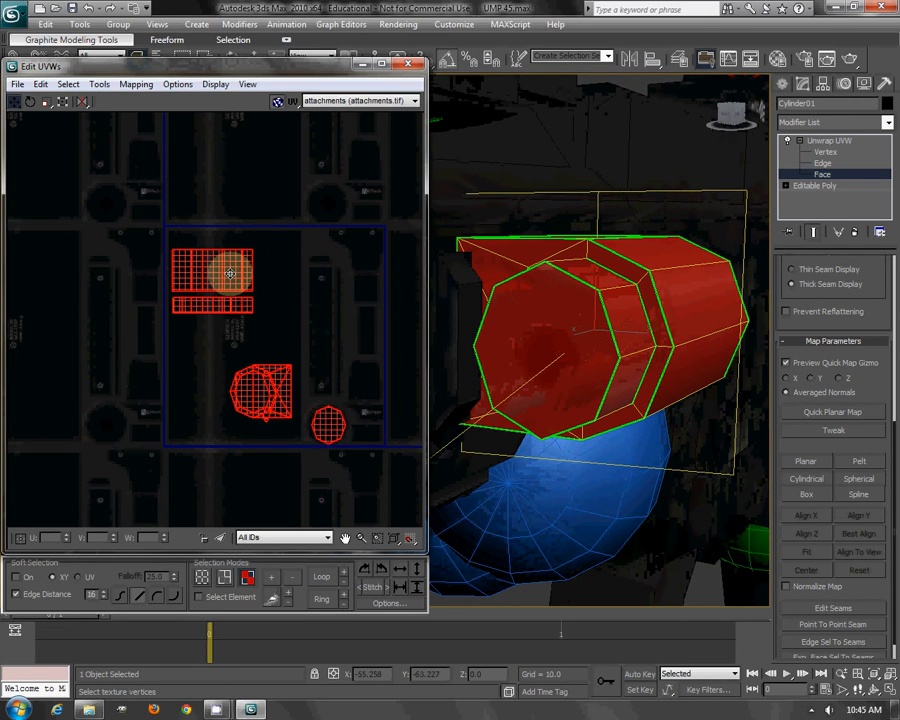
pyautogui.click(346, 295)
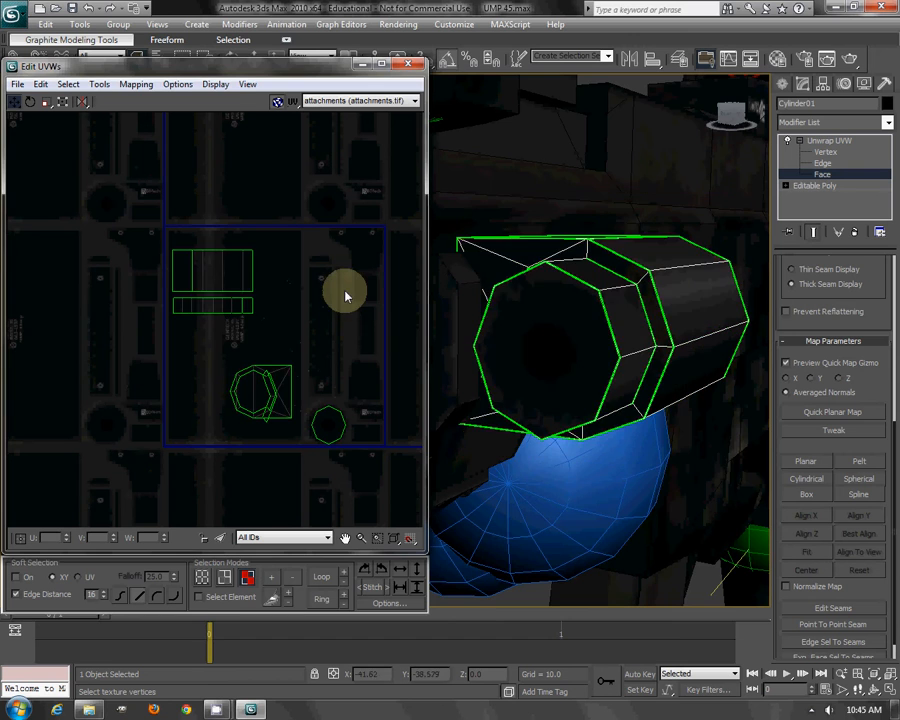
# - Convert the unwrapped cylindrical attachment to an Editable Mesh and turn off the edge display in the viewport
pyautogui.scroll(-5, 639, 225)
pyautogui.rightClick(537, 213)
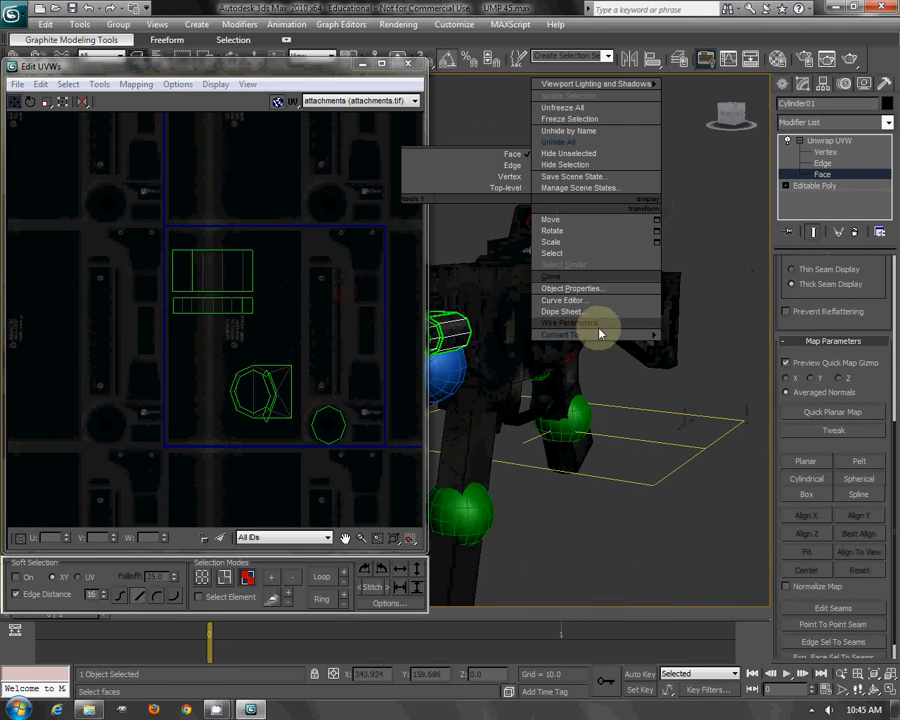
pyautogui.moveTo(600, 334)
pyautogui.click(695, 338)
pyautogui.keyDown('alt'); pyautogui.moveTo(484, 163); pyautogui.dragTo(327, 217, button='middle'); pyautogui.keyUp('alt')
pyautogui.press('F4')
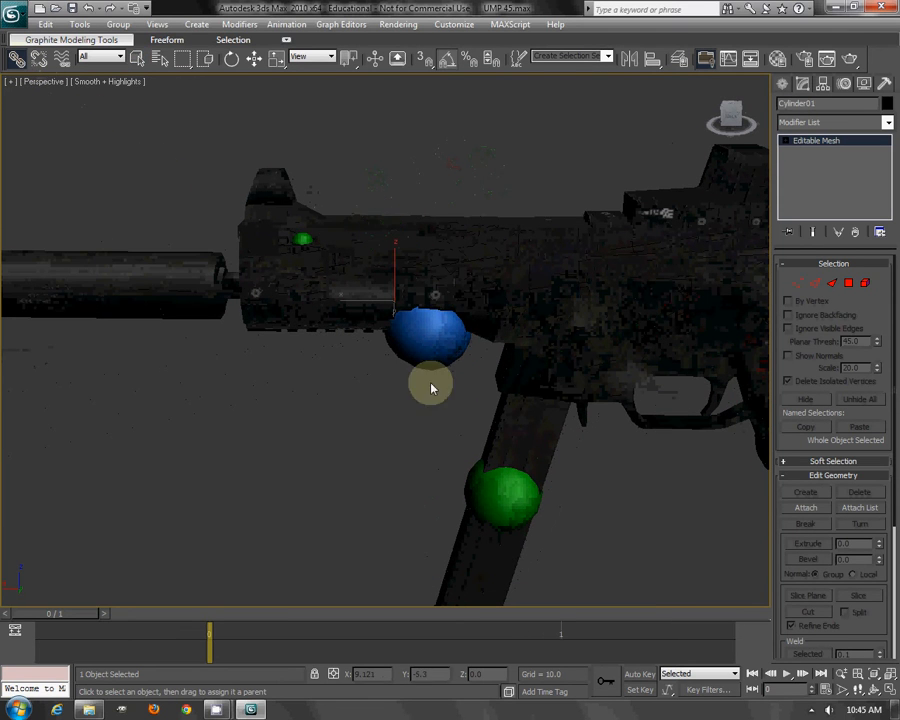
# - Try to link the cylindrical attachment to the green sphere at the pistol grip
pyautogui.keyDown('alt'); pyautogui.moveTo(428, 382); pyautogui.dragTo(245, 295, button='middle'); pyautogui.keyUp('alt')
pyautogui.moveTo(272, 277); pyautogui.dragTo(584, 386)
pyautogui.moveTo(429, 403); pyautogui.dragTo(452, 395, button='middle')
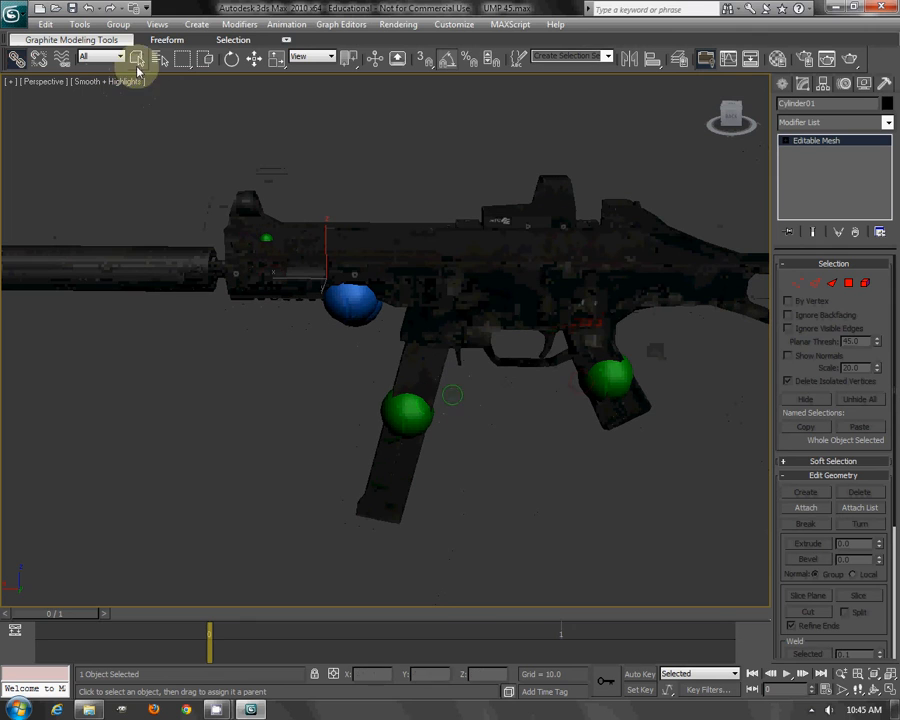
# - Check where Cylinder01 sits relative to the frame gun hierarchy in the scene's object list, leaving the list without selecting anything
pyautogui.click(137, 62)
pyautogui.click(179, 84)
pyautogui.press('h')
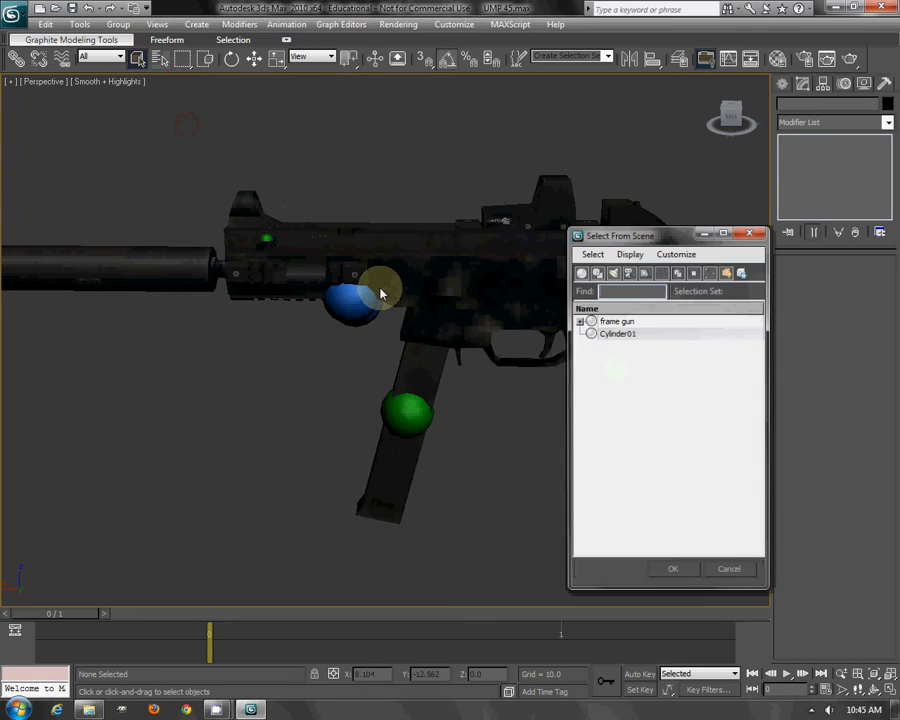
pyautogui.click(579, 321)
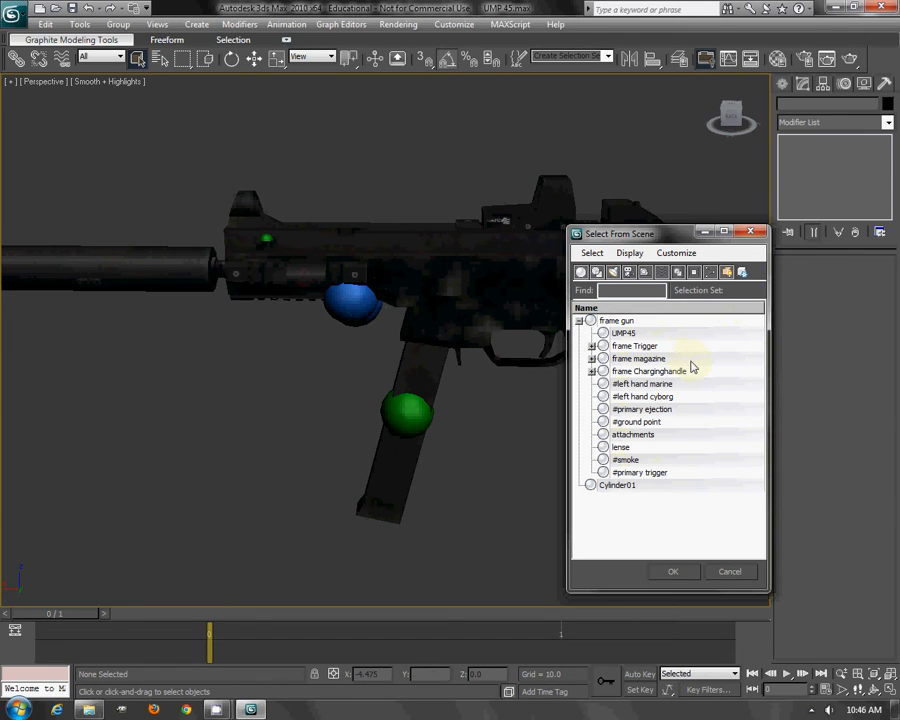
pyautogui.click(613, 488)
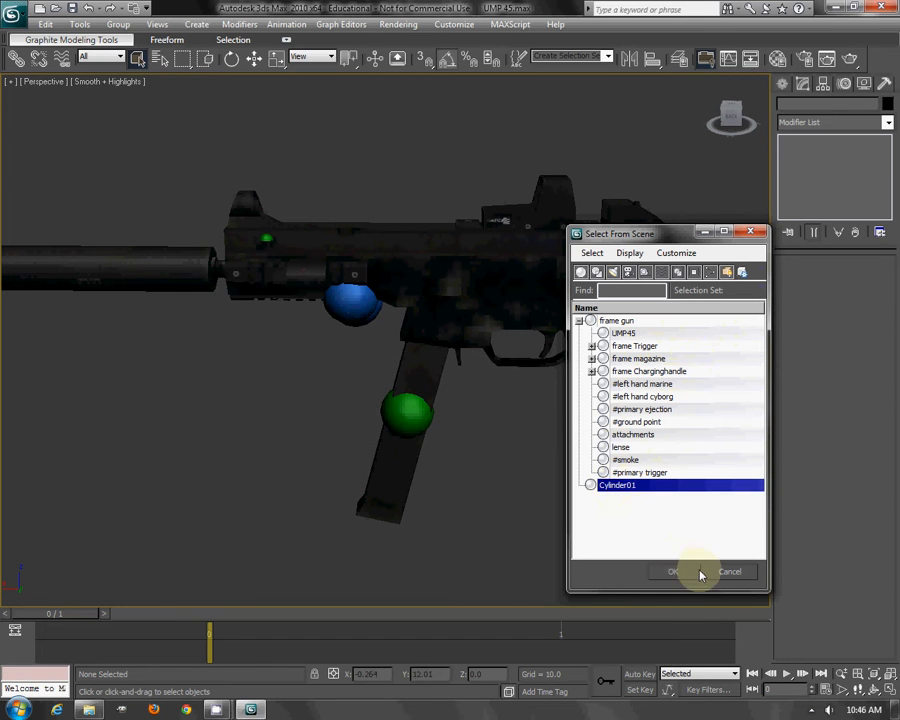
pyautogui.click(732, 573)
# - Select the cylindrical attachment on the side rail and rename it Laser
pyautogui.moveTo(335, 275); pyautogui.dragTo(468, 311, button='middle')
pyautogui.scroll(3, 408, 301)
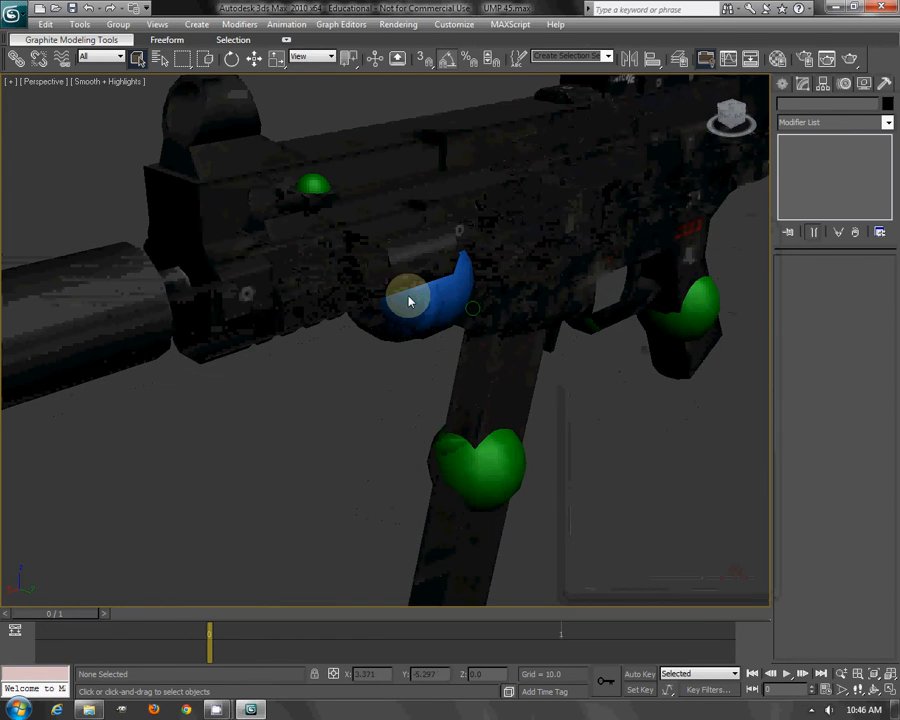
pyautogui.click(408, 301)
pyautogui.click(843, 106)
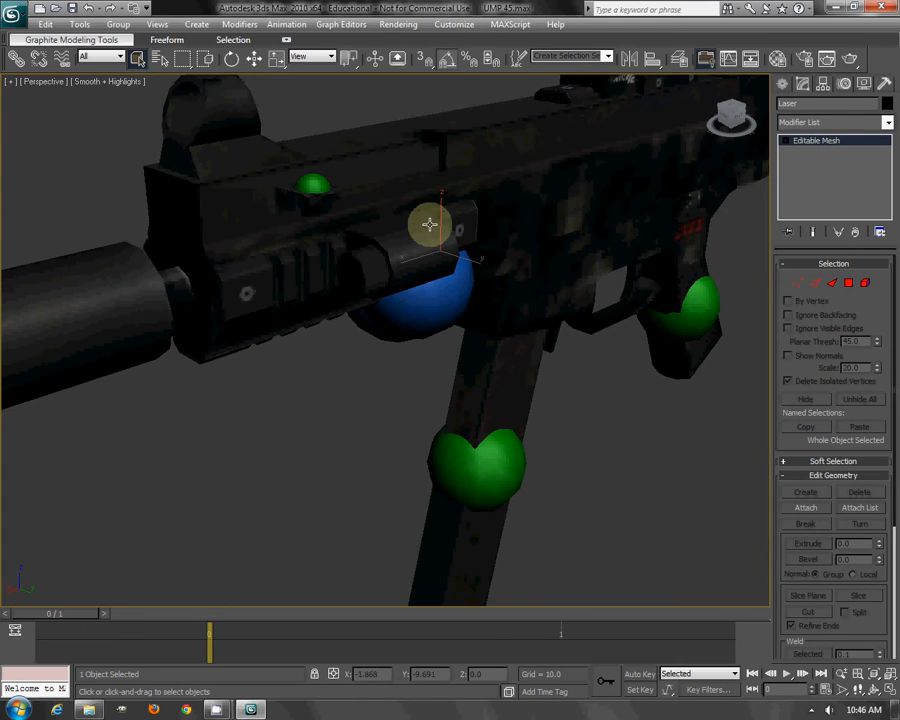
# - Create a small sphere with AutoGrid on the center of the Laser attachment's octagonal front face
pyautogui.keyDown('alt'); pyautogui.moveTo(428, 223); pyautogui.dragTo(478, 235, button='middle'); pyautogui.keyUp('alt')
pyautogui.click(783, 85)
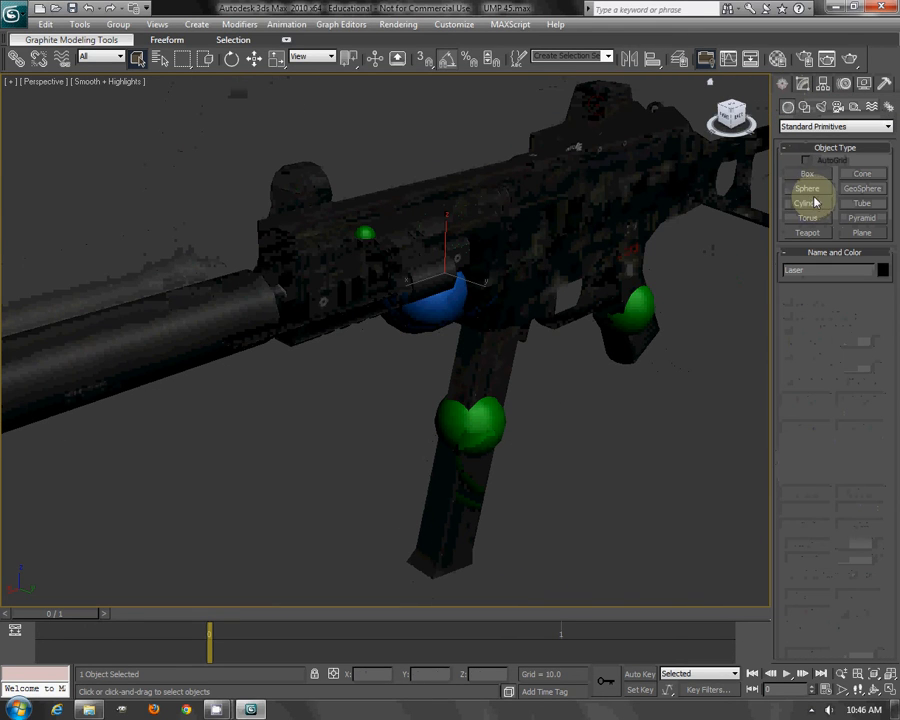
pyautogui.click(811, 203)
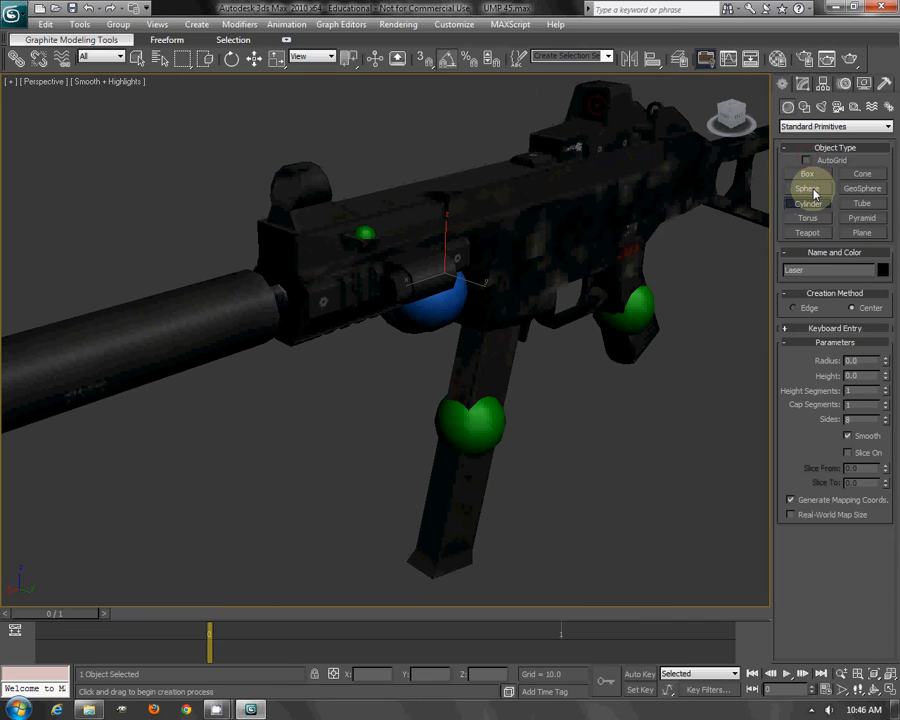
pyautogui.click(808, 188)
pyautogui.click(806, 160)
pyautogui.scroll(6, 492, 241)
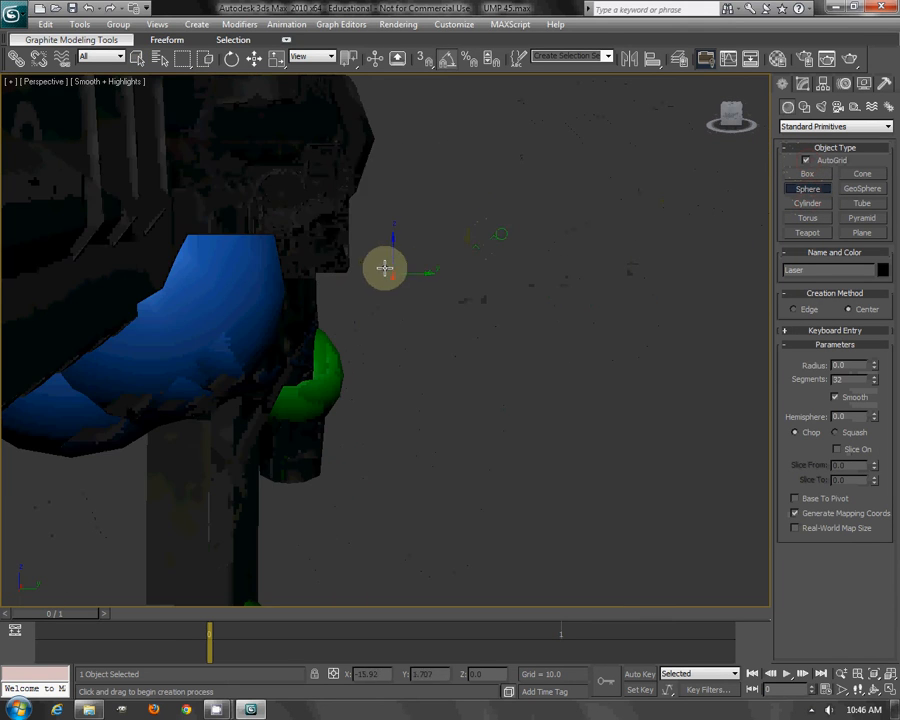
pyautogui.moveTo(303, 154); pyautogui.dragTo(382, 210, button='middle')
pyautogui.moveTo(378, 208)
pyautogui.mouseDown()
pyautogui.moveTo(422, 251)
pyautogui.moveTo(413, 241)
pyautogui.moveTo(420, 244)
pyautogui.mouseUp()
pyautogui.rightClick(552, 199)
# - Rename the new sphere #laser
pyautogui.keyDown('alt'); pyautogui.moveTo(552, 199); pyautogui.dragTo(514, 260, button='middle'); pyautogui.keyUp('alt')
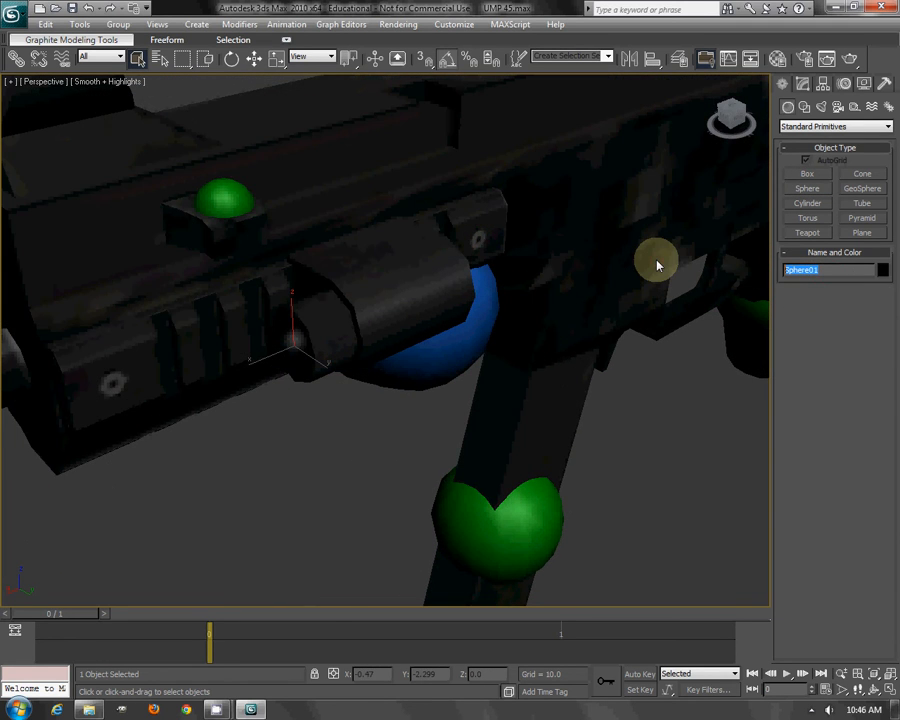
pyautogui.write('flas')
pyautogui.write('er')
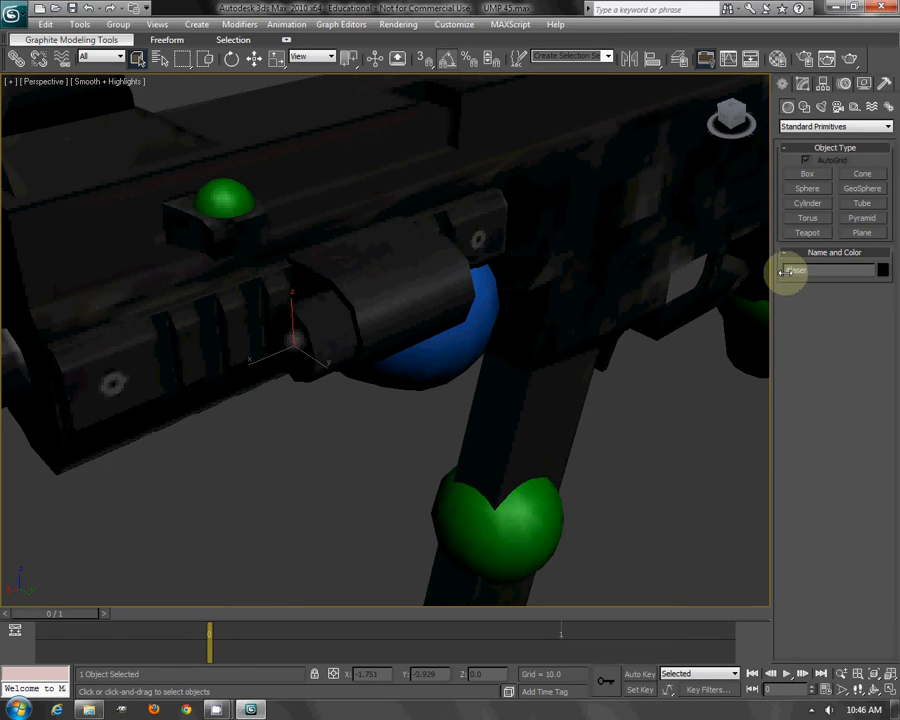
# - Set the #laser sphere's object color to the medium blue matching the other blue spheres, and deselect it
pyautogui.click(882, 270)
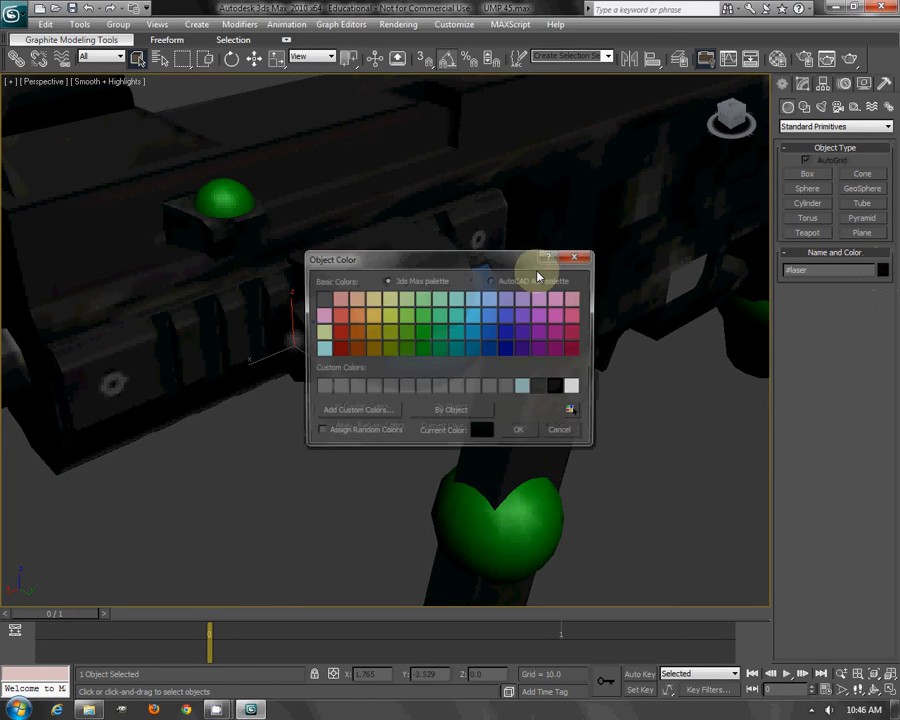
pyautogui.click(508, 334)
pyautogui.click(474, 335)
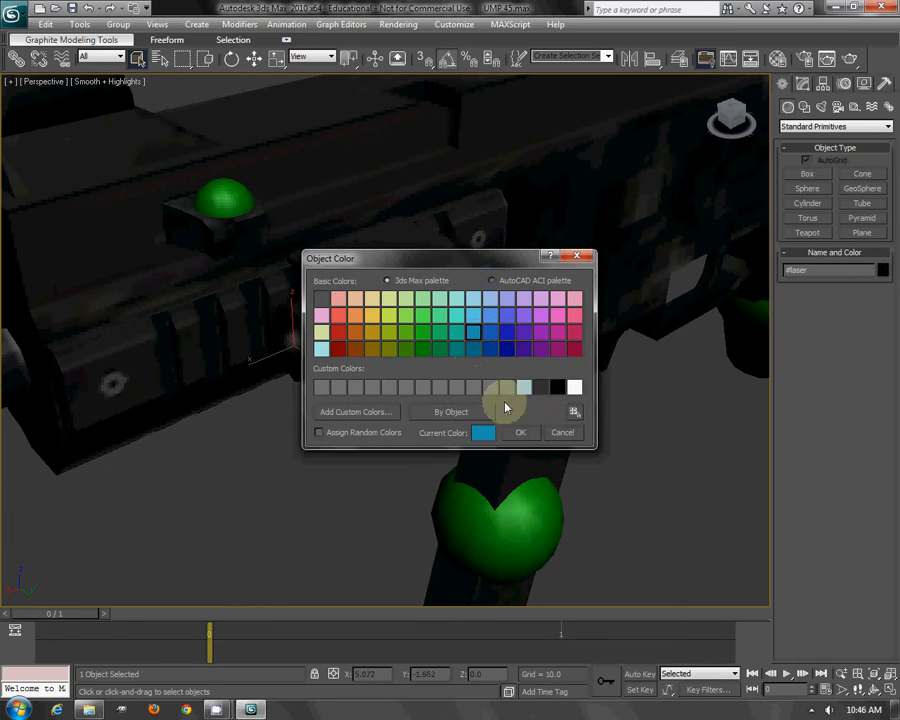
pyautogui.click(519, 432)
pyautogui.keyDown('alt'); pyautogui.moveTo(498, 412); pyautogui.dragTo(497, 316, button='middle'); pyautogui.keyUp('alt')
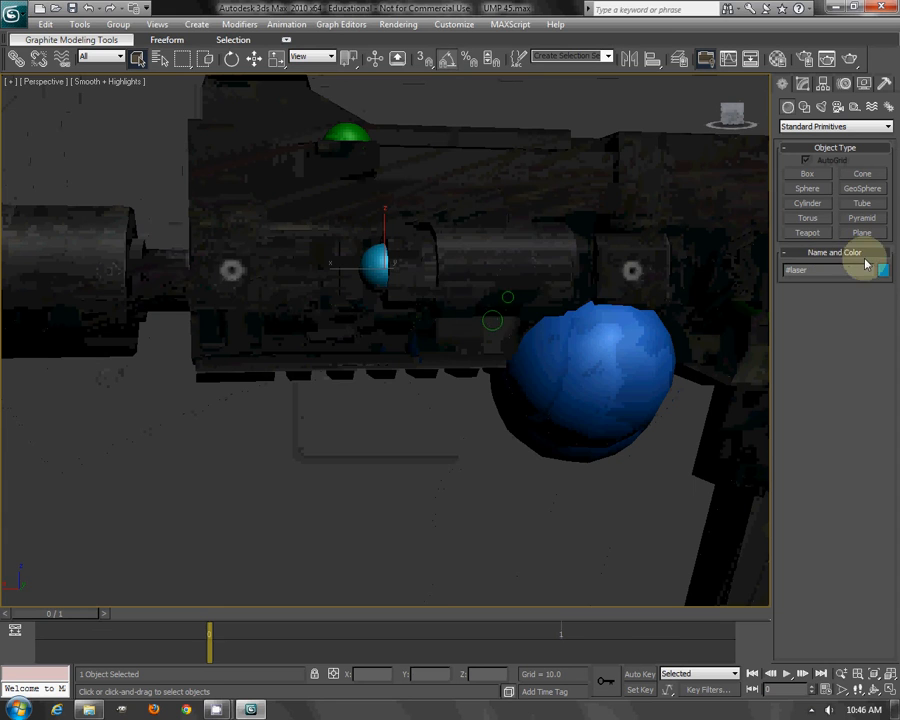
pyautogui.click(882, 270)
pyautogui.click(519, 431)
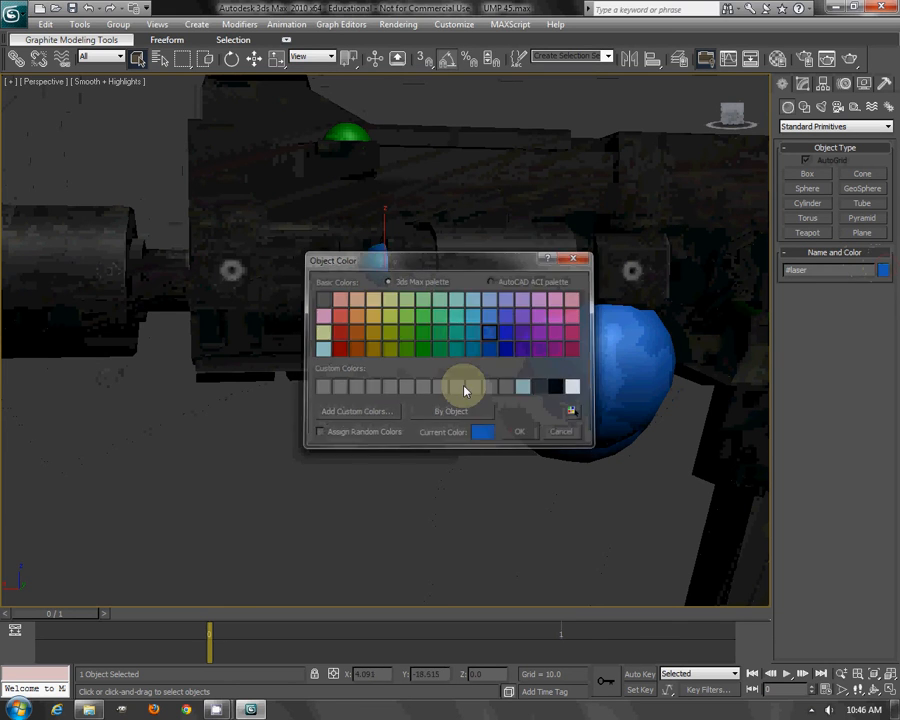
pyautogui.moveTo(338, 461); pyautogui.dragTo(394, 456, button='middle')
pyautogui.click(396, 455)
# - Try to link the #laser sphere to the green sphere on the gun's pistol grip
pyautogui.scroll(-6, 467, 318)
pyautogui.moveTo(432, 210); pyautogui.dragTo(378, 326, button='middle')
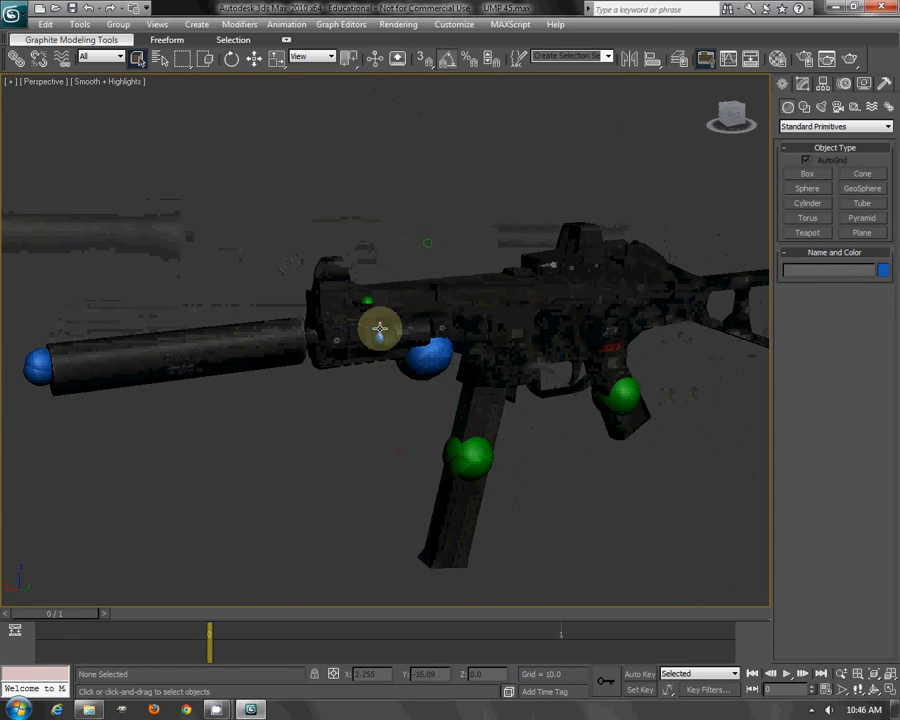
pyautogui.click(352, 310)
pyautogui.click(17, 57)
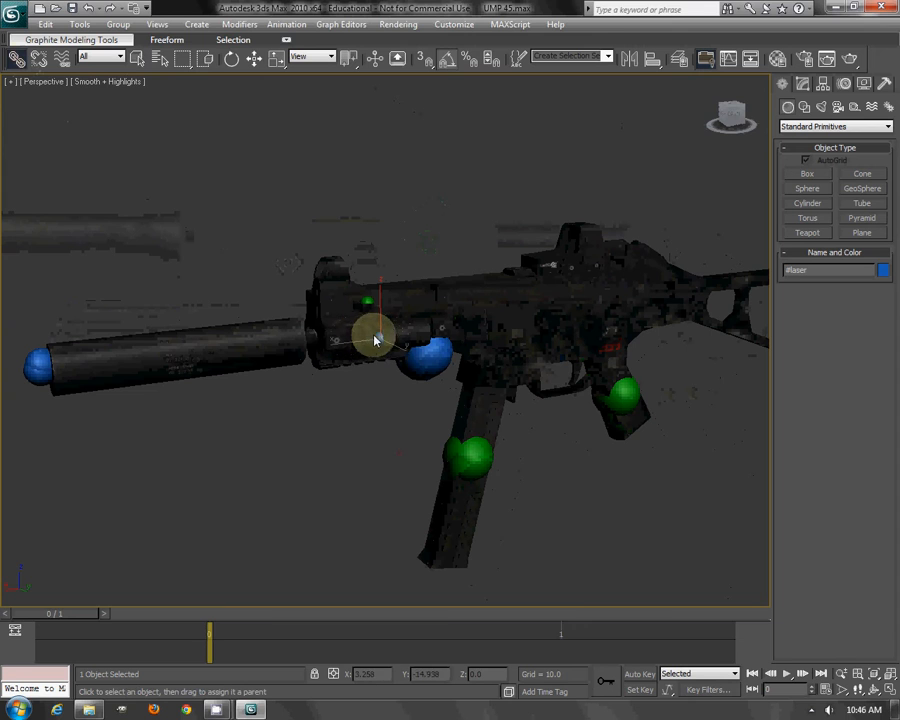
pyautogui.moveTo(375, 340); pyautogui.dragTo(626, 402)
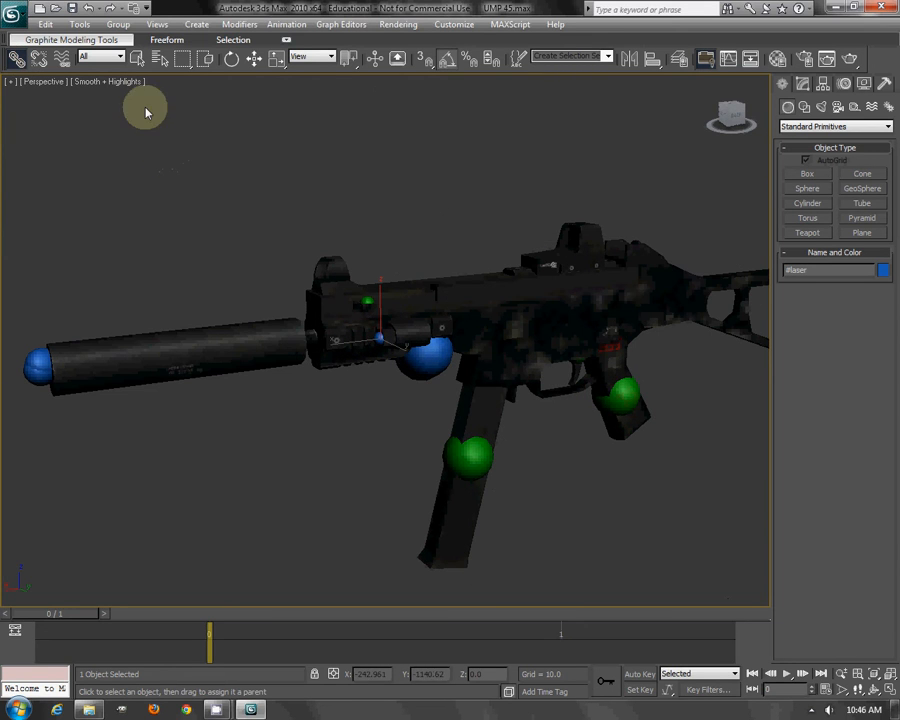
pyautogui.click(138, 59)
# - Try to link the Laser and #laser objects, picked together from the scene object list, to the gun's frame
pyautogui.click(160, 58)
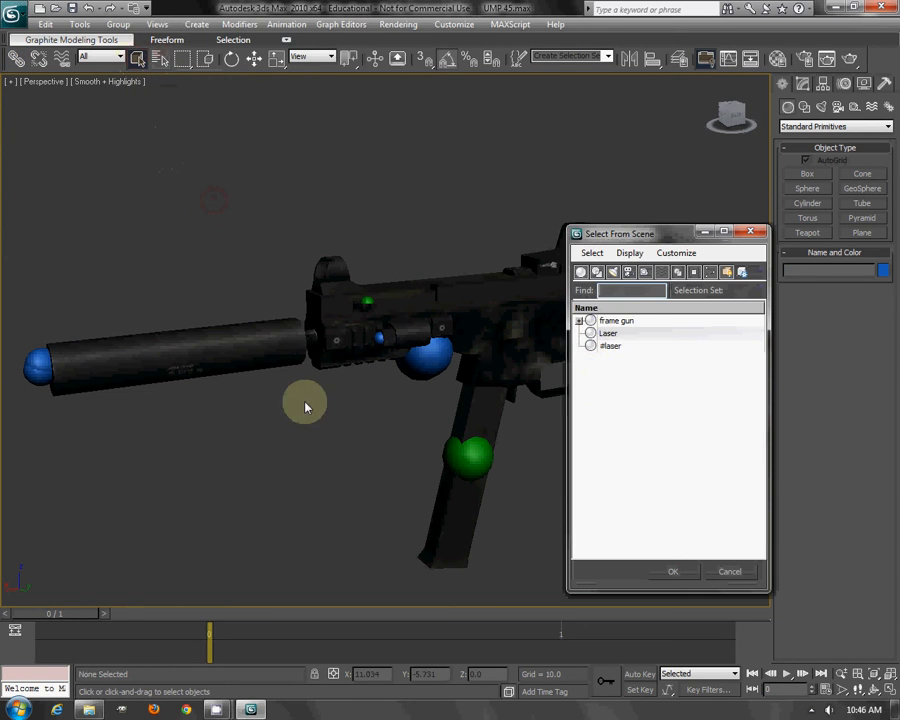
pyautogui.click(580, 322)
pyautogui.click(580, 322)
pyautogui.moveTo(602, 333); pyautogui.dragTo(604, 346)
pyautogui.click(660, 573)
pyautogui.moveTo(520, 366); pyautogui.dragTo(444, 352, button='middle')
pyautogui.press('F4')
pyautogui.click(17, 58)
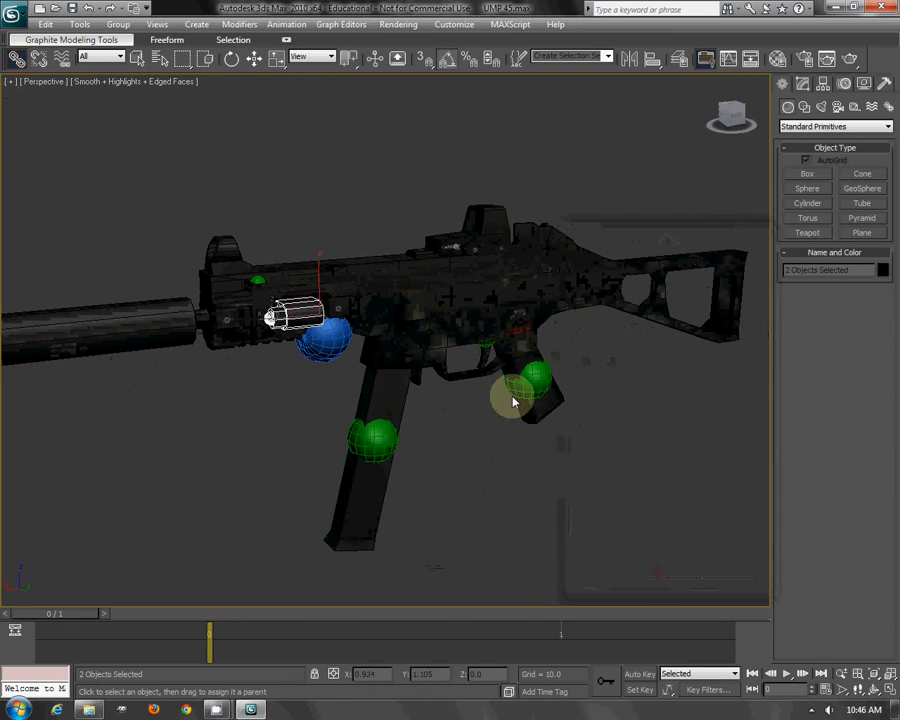
pyautogui.keyDown('alt'); pyautogui.moveTo(534, 384); pyautogui.dragTo(552, 434, button='middle'); pyautogui.keyUp('alt')
pyautogui.rightClick(353, 214)
pyautogui.click(304, 193)
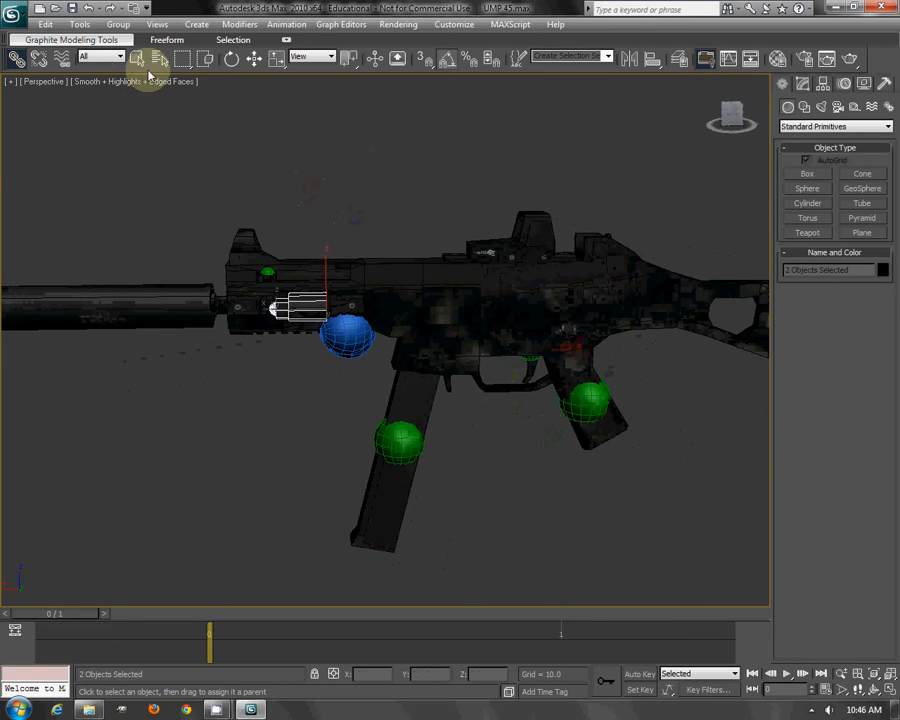
pyautogui.click(257, 169)
pyautogui.moveTo(590, 441); pyautogui.dragTo(428, 394, button='middle')
pyautogui.rightClick(572, 438)
pyautogui.click(633, 344)
pyautogui.keyDown('alt'); pyautogui.moveTo(337, 269); pyautogui.dragTo(430, 258, button='middle'); pyautogui.keyUp('alt')
pyautogui.moveTo(216, 708)
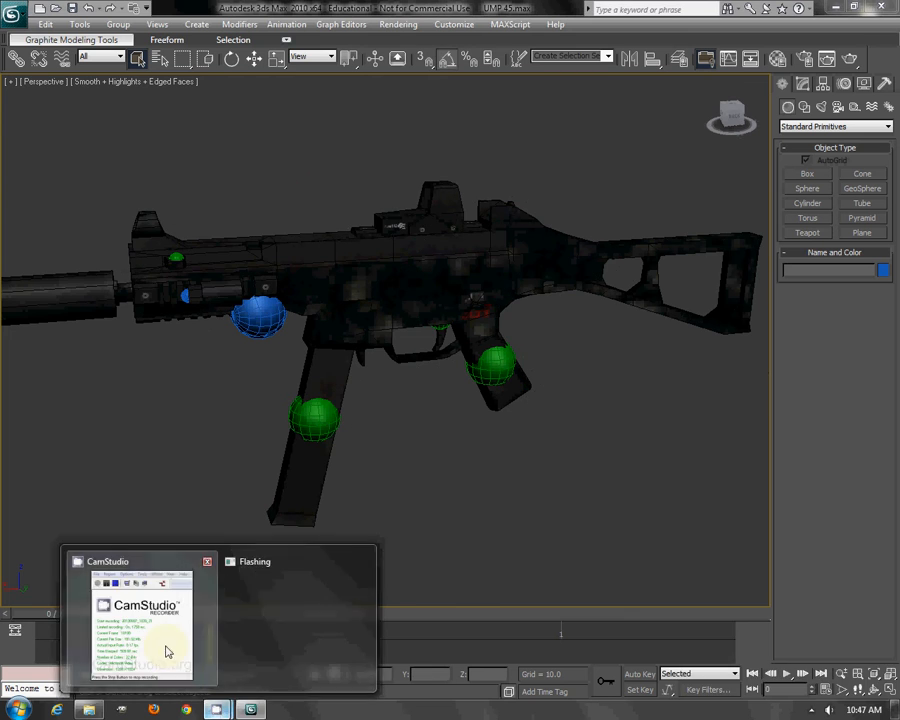
pyautogui.click(167, 652)
# - Link the Laser attachment and the #laser sphere together to the green sphere on the pistol grip, and clear the selection
pyautogui.moveTo(400, 418); pyautogui.dragTo(454, 412, button='middle')
pyautogui.click(276, 297)
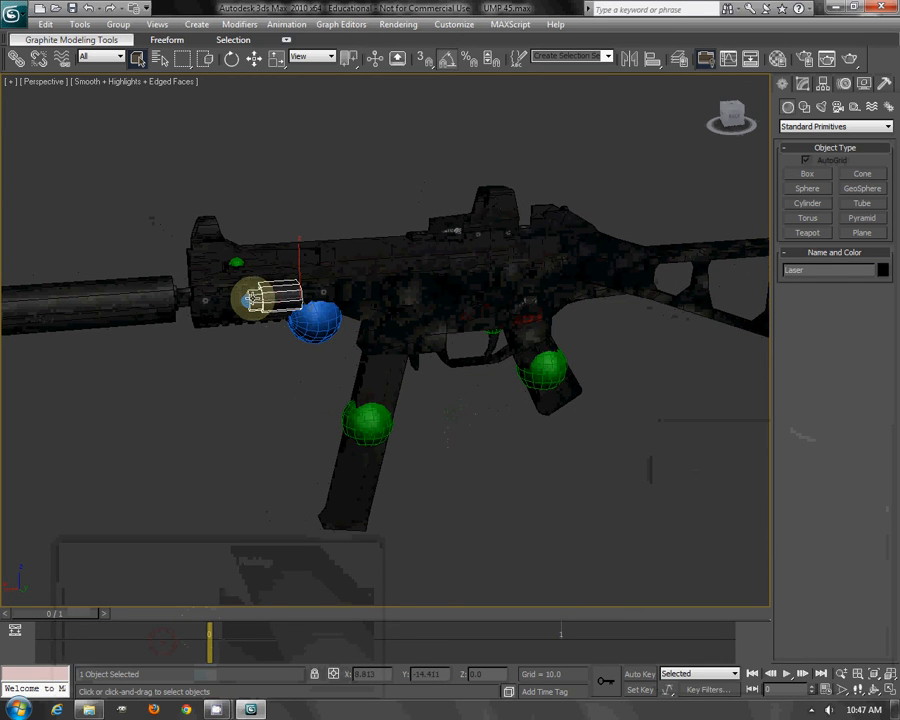
pyautogui.click(17, 57)
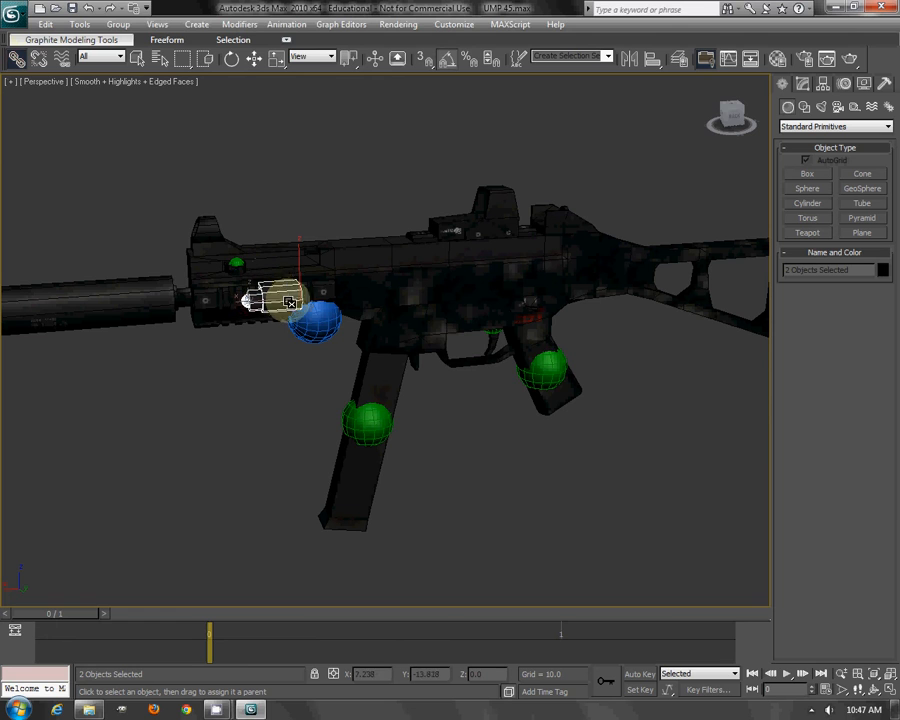
pyautogui.moveTo(258, 298); pyautogui.dragTo(549, 372)
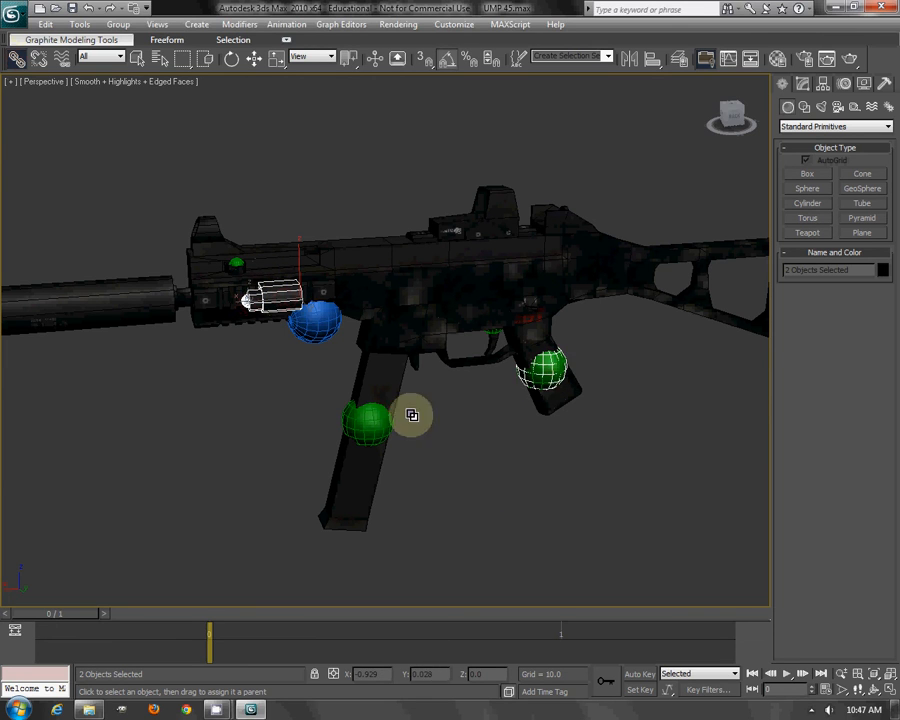
pyautogui.click(137, 58)
pyautogui.click(190, 196)
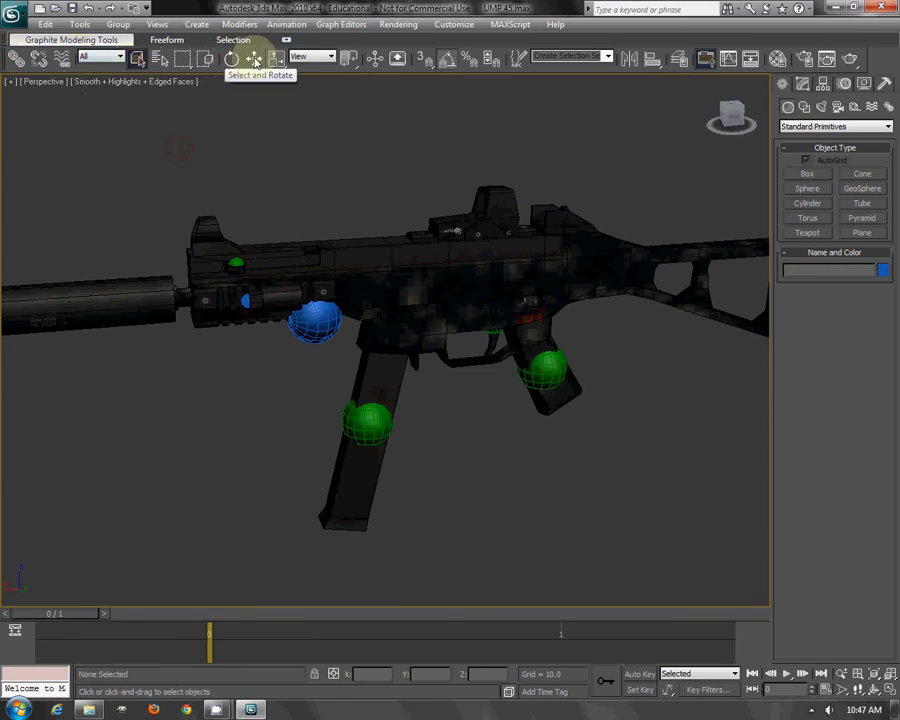
# - Check the frame gun hierarchy in the scene object list for Laser and #laser
pyautogui.click(159, 58)
pyautogui.click(579, 320)
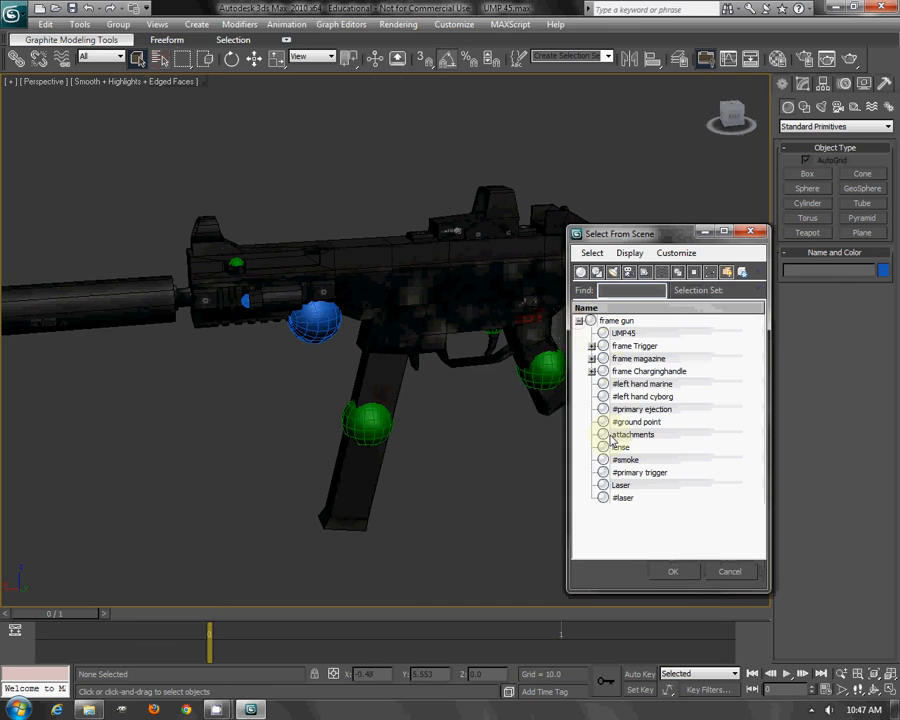
pyautogui.click(672, 572)
# - Save the UMP 45.max scene
pyautogui.scroll(-4, 340, 178)
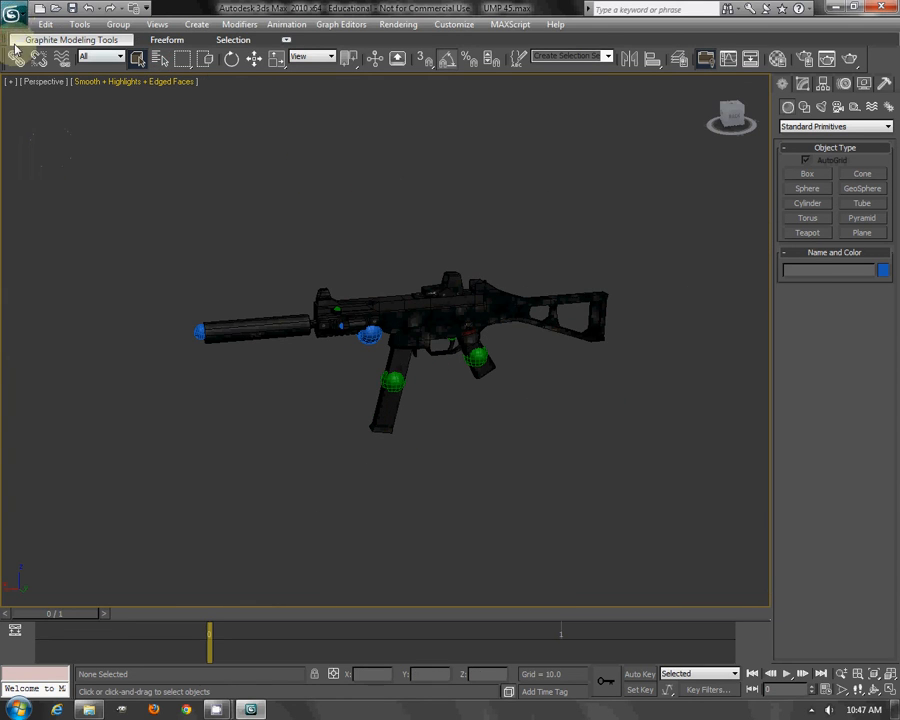
pyautogui.click(14, 14)
pyautogui.click(28, 137)
# - Open the JMS_Exporter_v1-0-2.ms script to bring up the model exporter
pyautogui.click(515, 26)
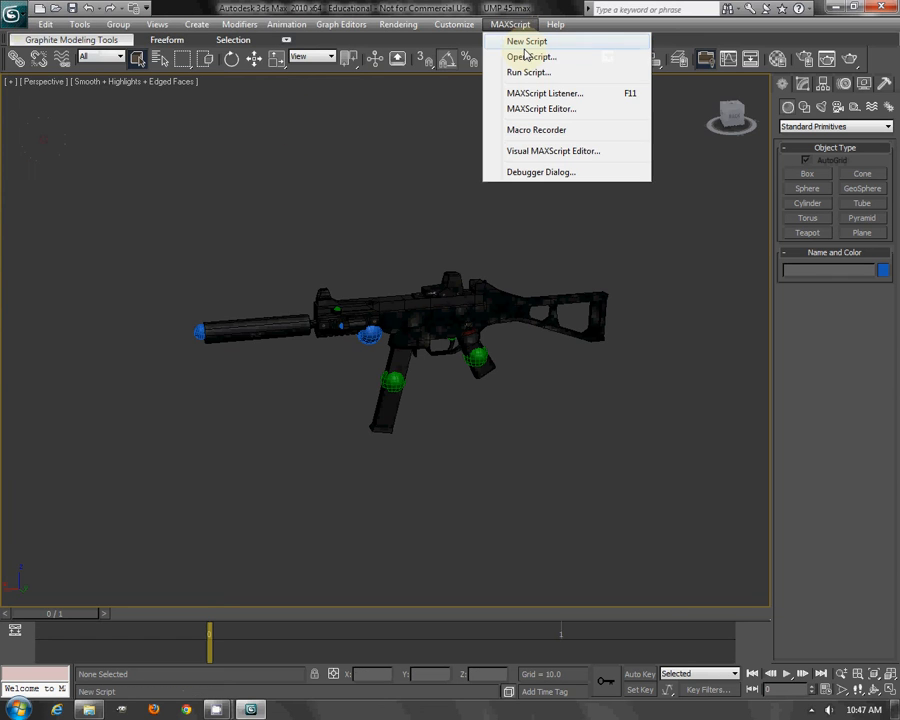
pyautogui.click(528, 57)
pyautogui.click(57, 176)
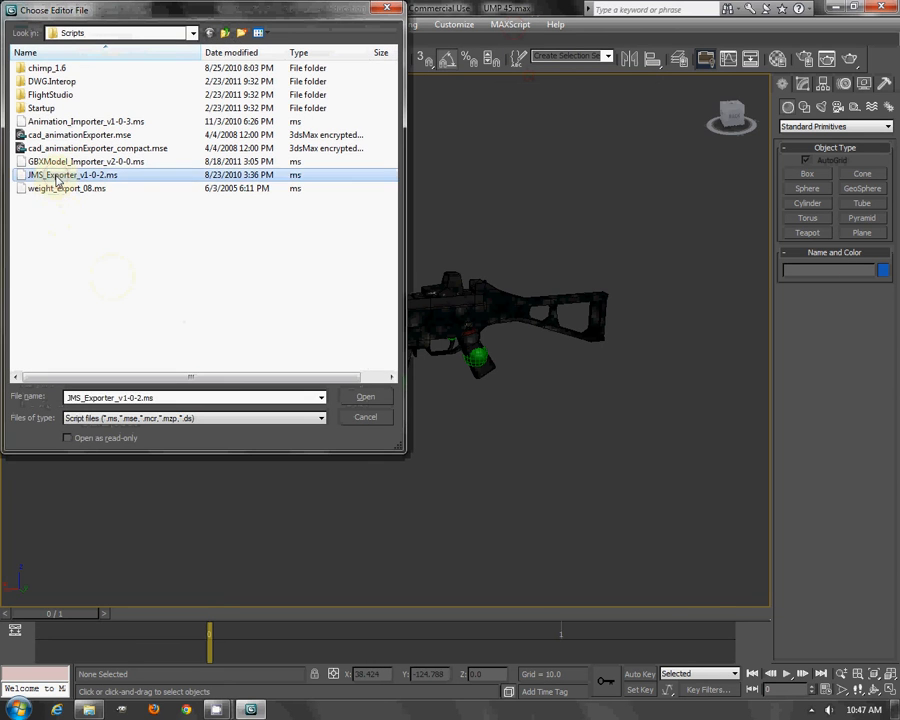
pyautogui.doubleClick(57, 176)
# - Export the JMS data to UMP45.jms in Halo Custom Edition\data\weapons\UMP_45\models, replacing the existing file
pyautogui.click(448, 411)
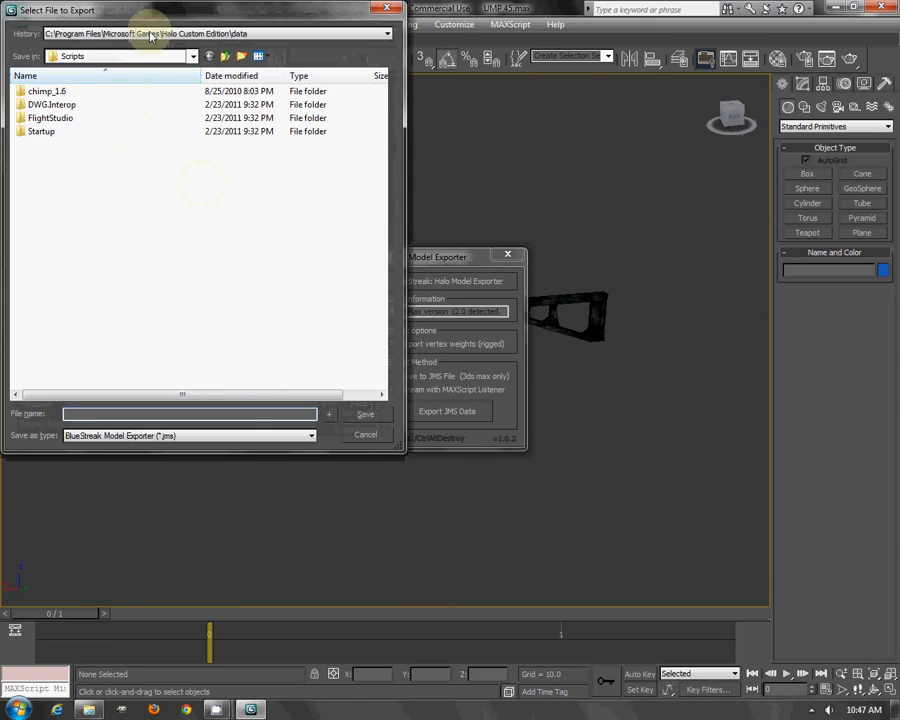
pyautogui.click(150, 36)
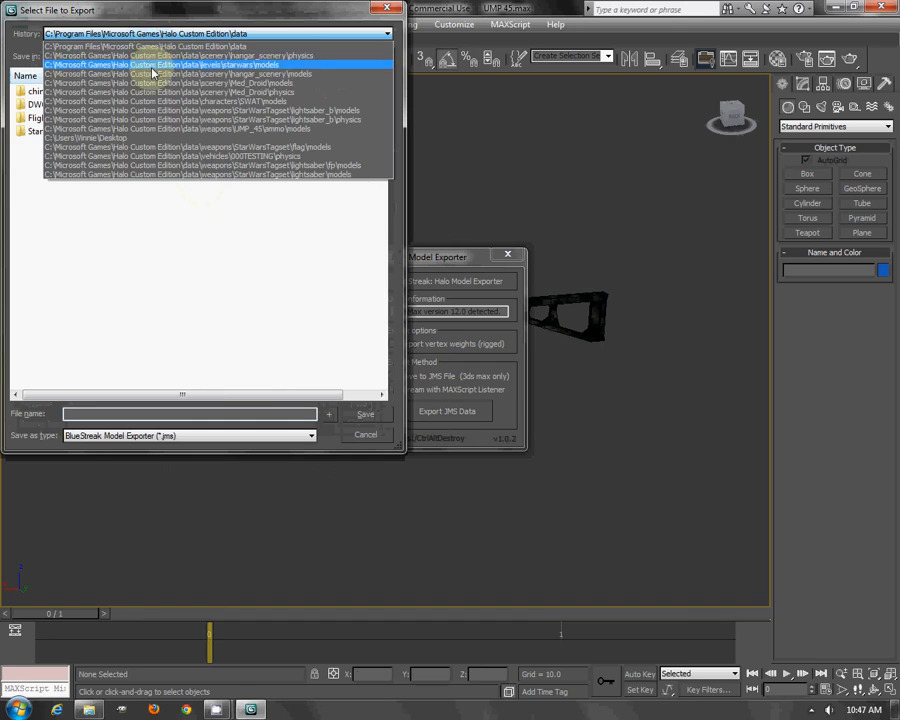
pyautogui.click(160, 55)
pyautogui.click(228, 56)
pyautogui.click(228, 56)
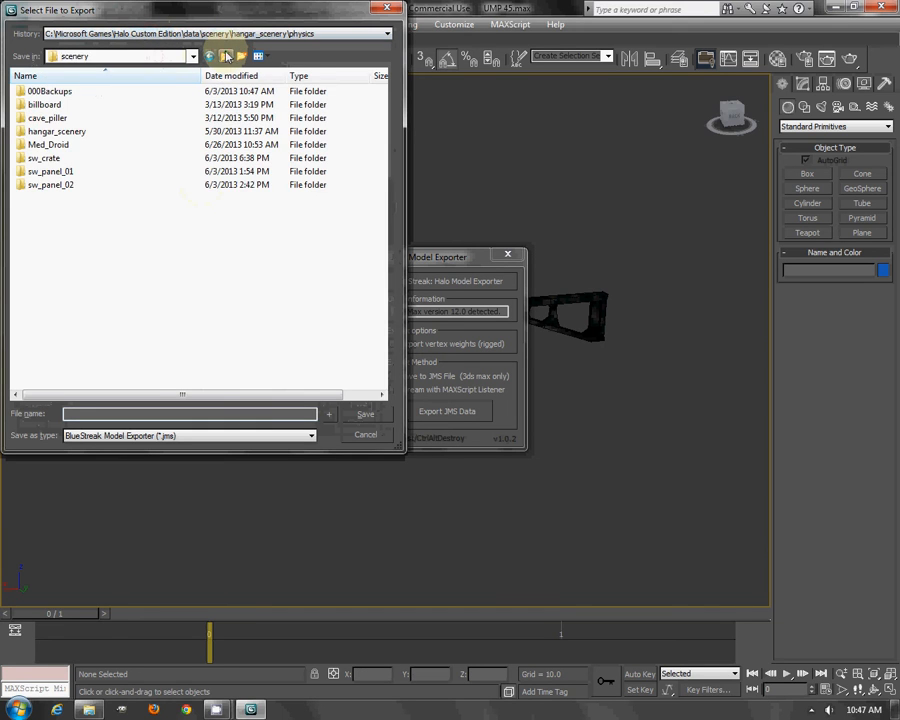
pyautogui.click(228, 56)
pyautogui.doubleClick(44, 212)
pyautogui.doubleClick(46, 172)
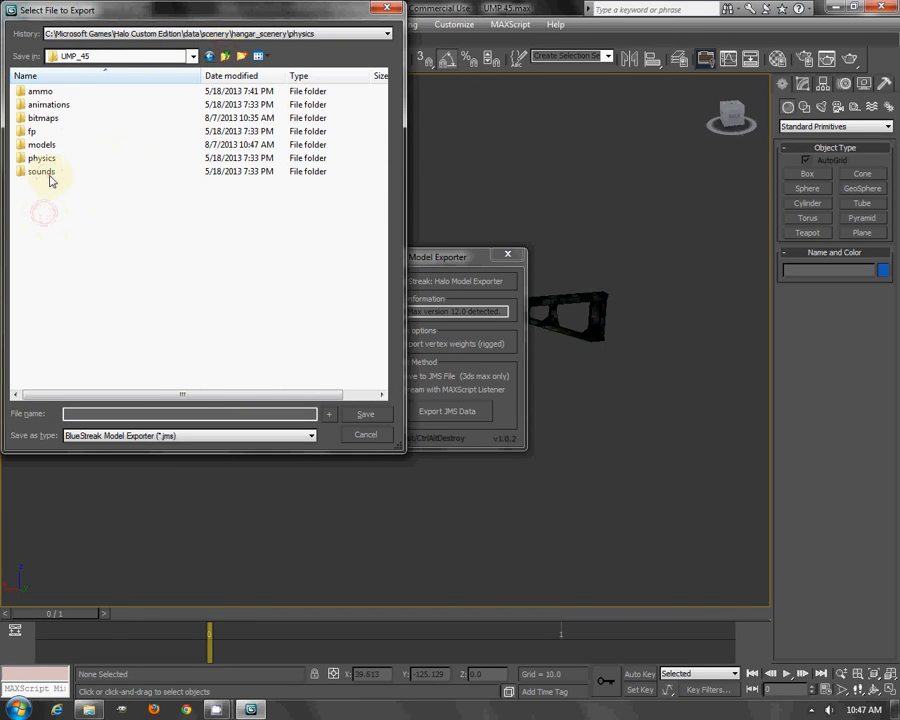
pyautogui.doubleClick(50, 144)
pyautogui.doubleClick(52, 91)
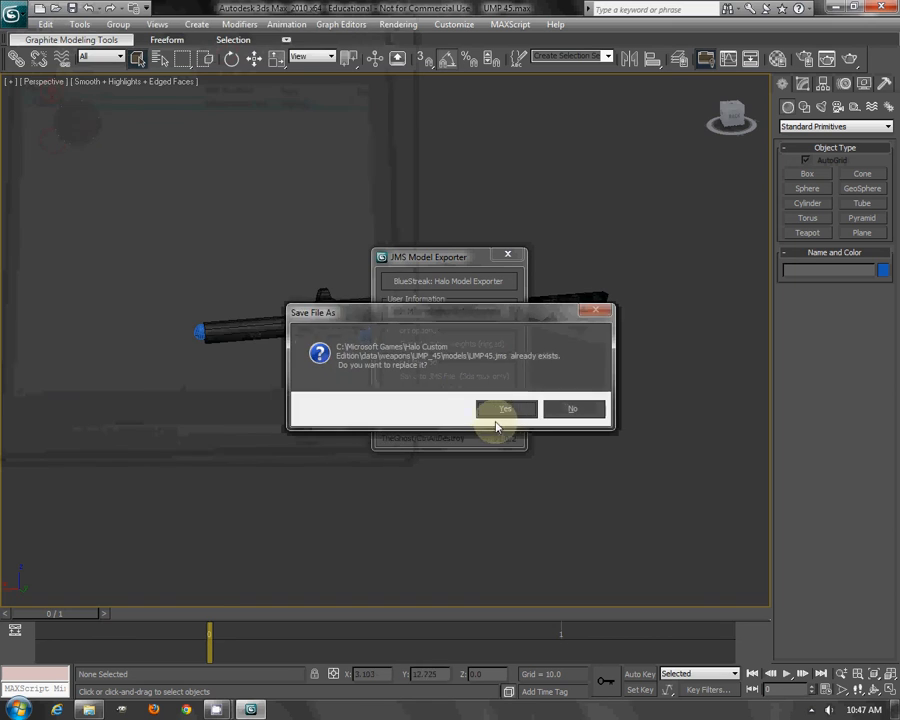
pyautogui.click(505, 411)
# - Close the JMS exporter and quit 3ds Max, saving the scene changes
pyautogui.click(510, 254)
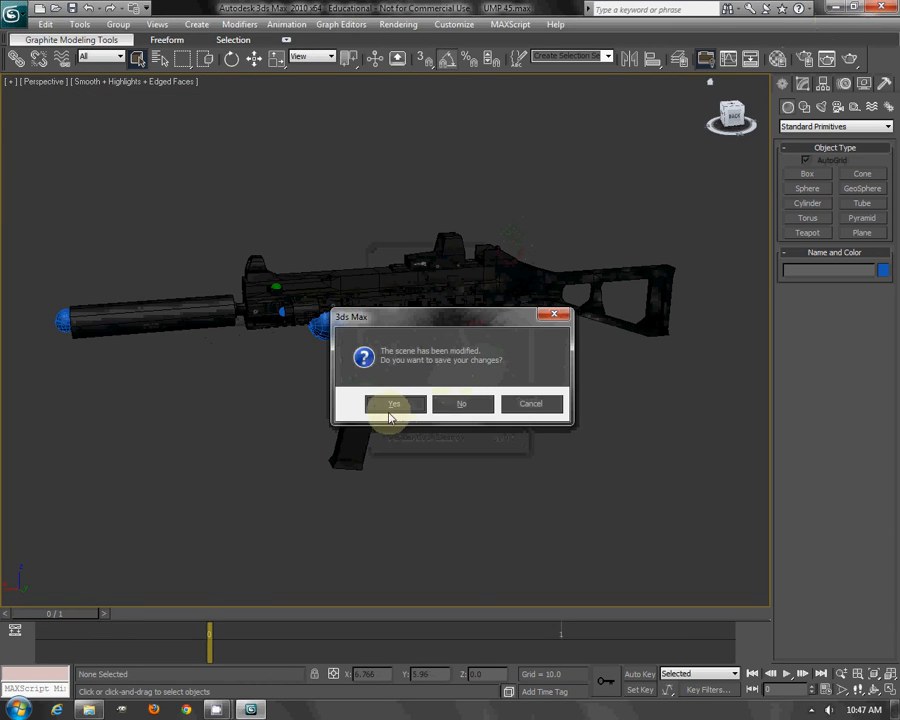
pyautogui.click(395, 404)
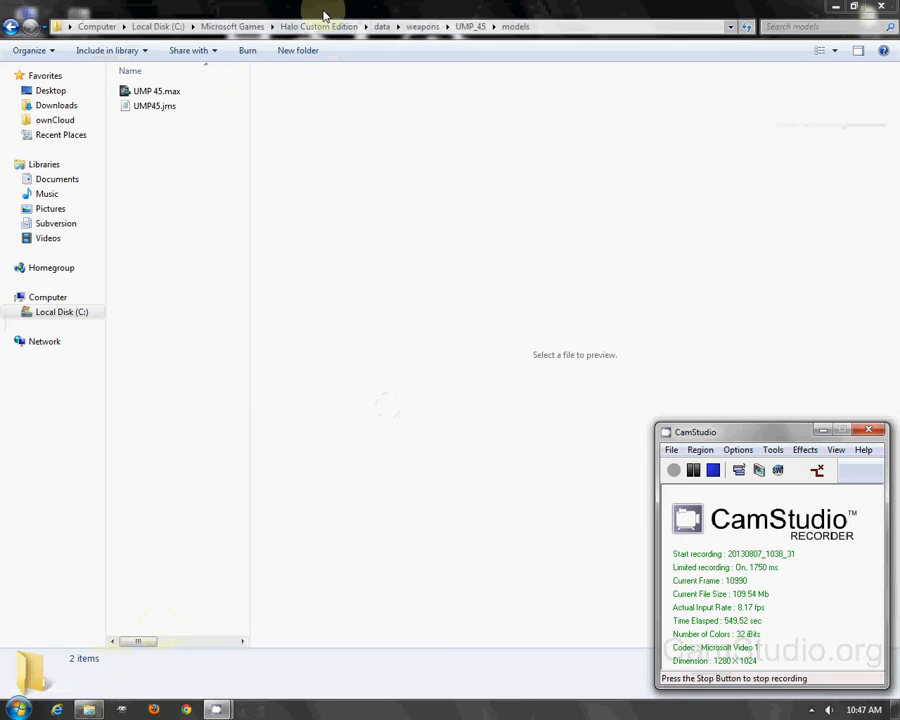
# - Start cmd.exe from the Halo Custom Edition folder and run "tool model weapons\ump_45"
pyautogui.click(319, 26)
pyautogui.doubleClick(148, 461)
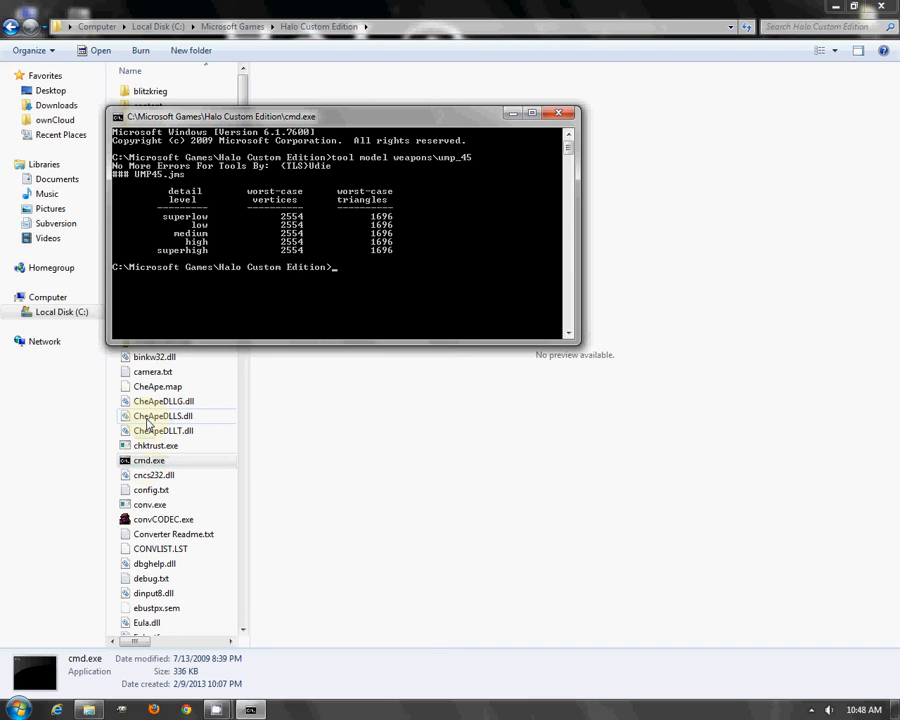
pyautogui.moveTo(351, 114); pyautogui.dragTo(546, 114)
# - Copy UMP45.jms from the data\weapons\UMP_45\models folder
pyautogui.doubleClick(140, 136)
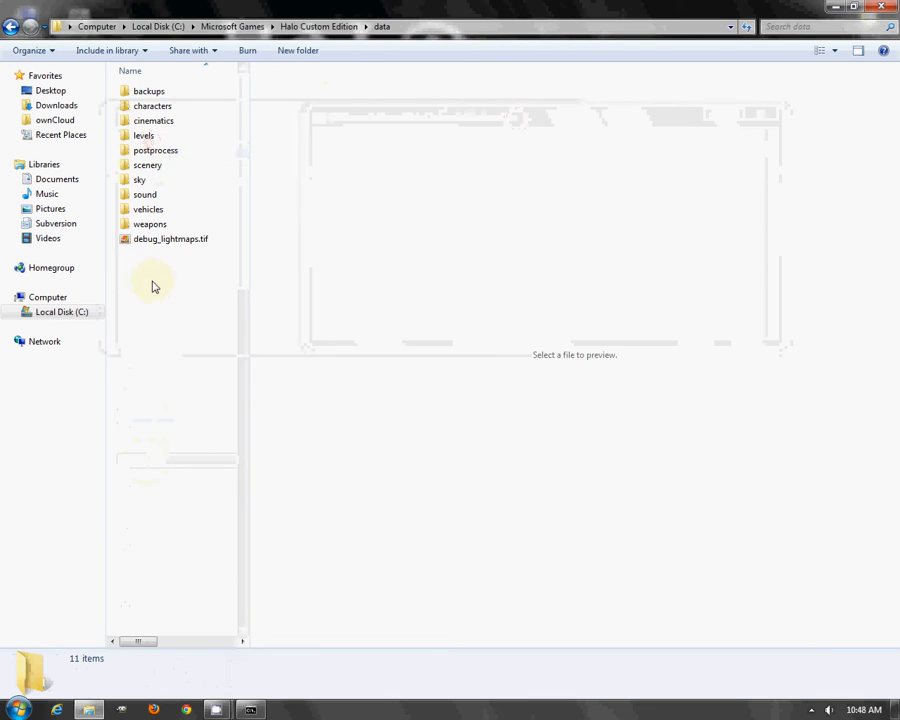
pyautogui.doubleClick(148, 225)
pyautogui.doubleClick(152, 179)
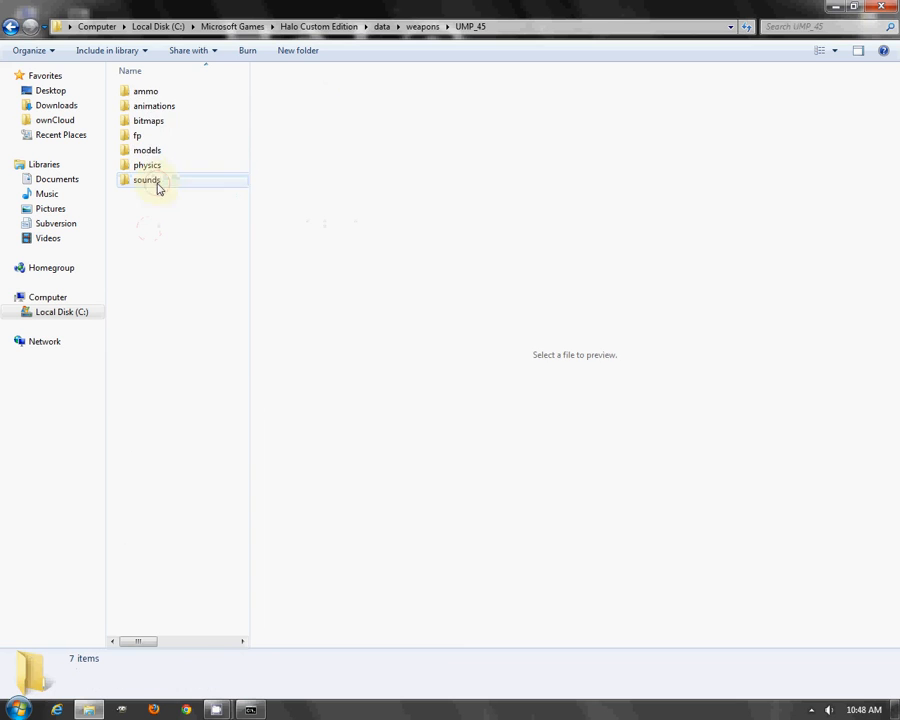
pyautogui.doubleClick(150, 150)
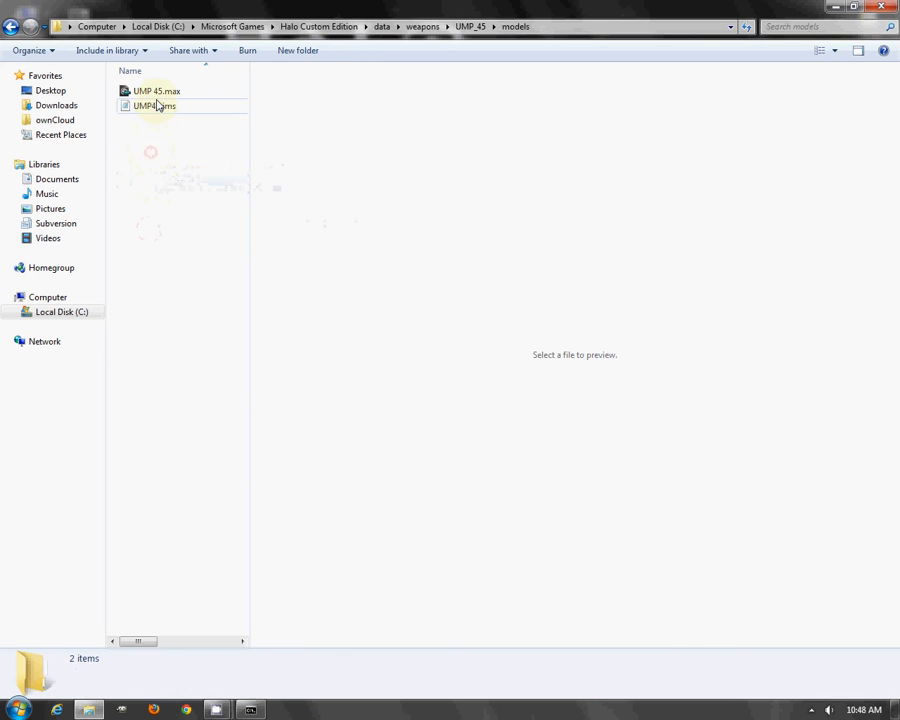
pyautogui.click(156, 105)
# - Paste UMP45.jms into the UMP_45\fp\models folder, replacing the existing file
pyautogui.click(11, 26)
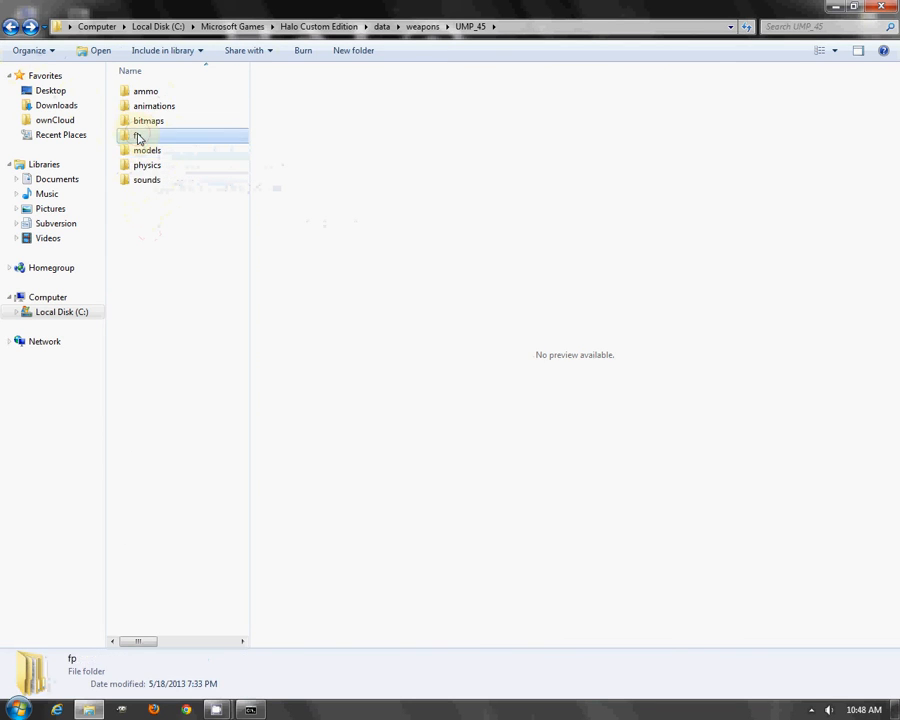
pyautogui.doubleClick(136, 134)
pyautogui.doubleClick(150, 92)
pyautogui.hotkey('ctrl', 'v')
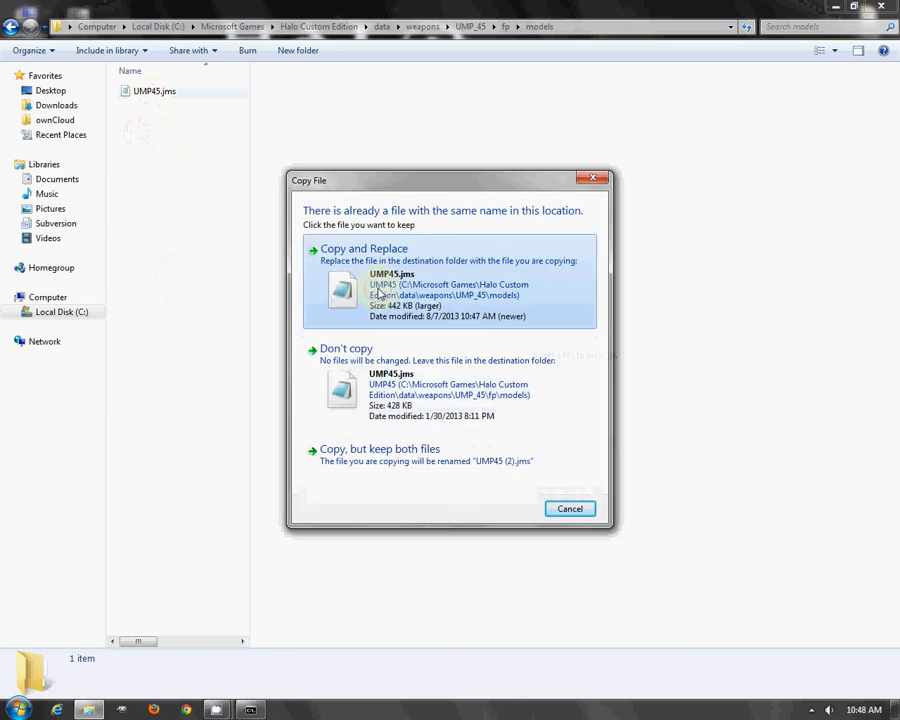
pyautogui.click(380, 292)
# - Return to the Halo Custom Edition folder and run "tool model weapons\ump_45\fp" in the command prompt
pyautogui.click(306, 27)
pyautogui.click(253, 710)
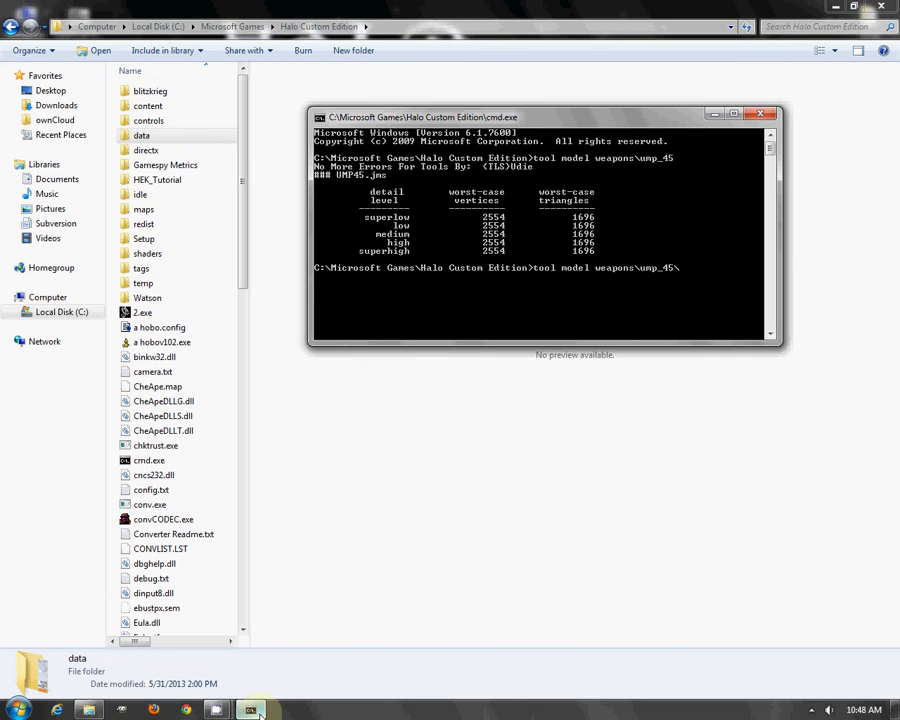
pyautogui.press('Return')
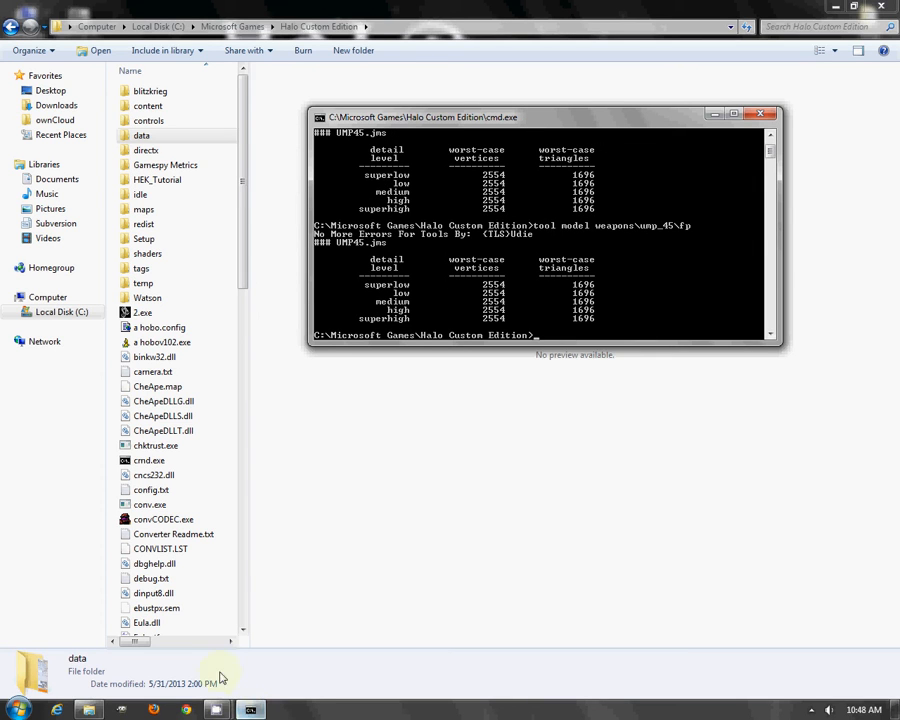
# - In data\weapons\UMP_45\bitmaps, move attachments.tif, lense.tif and UMP.tif into the backups folder, replacing the existing copies
pyautogui.click(246, 270)
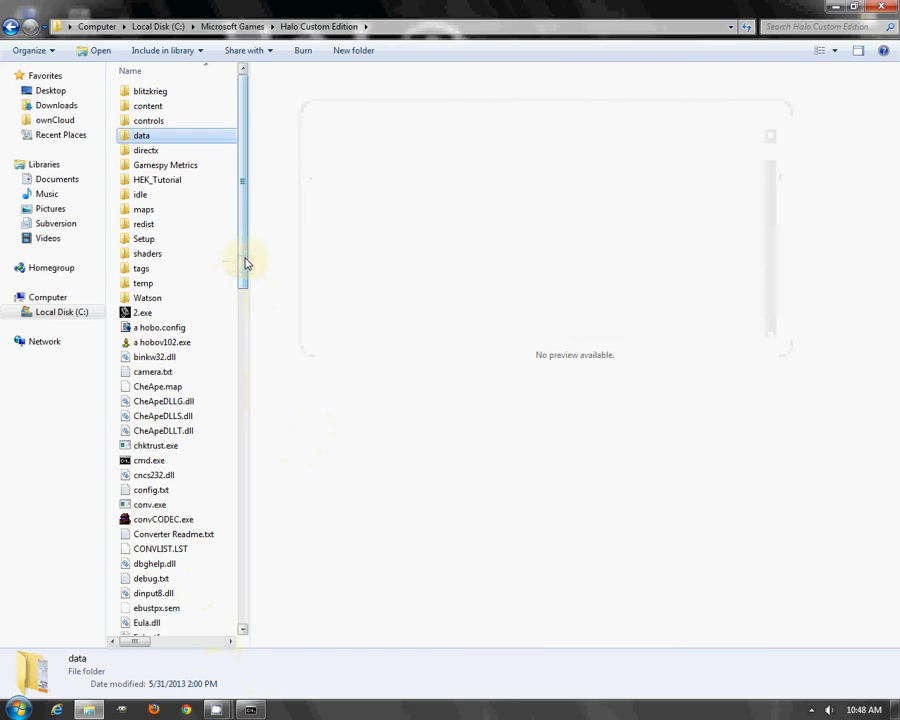
pyautogui.doubleClick(138, 135)
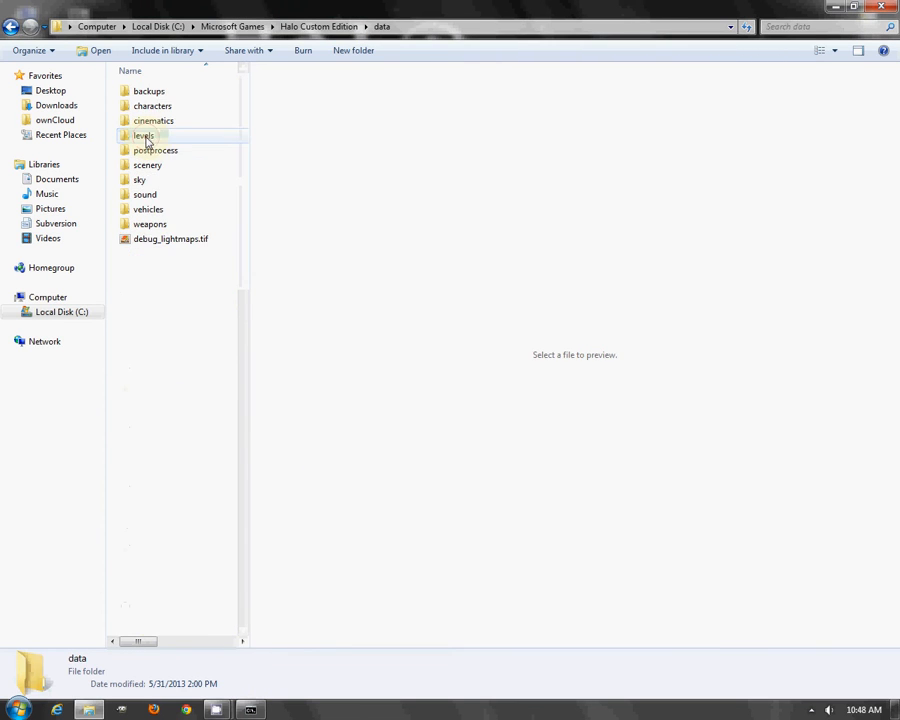
pyautogui.doubleClick(166, 226)
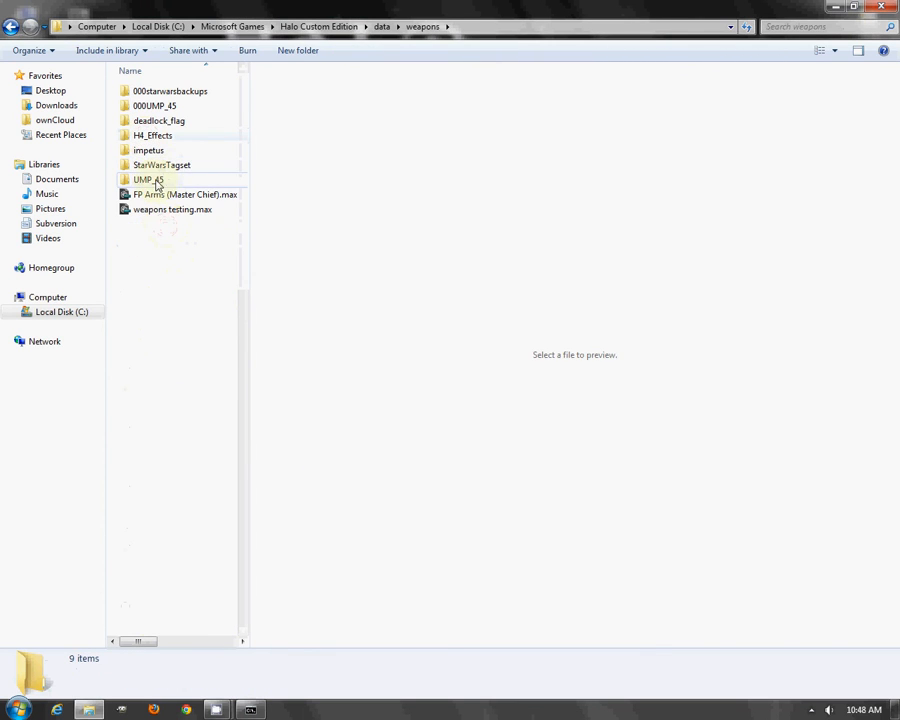
pyautogui.doubleClick(150, 180)
pyautogui.doubleClick(150, 121)
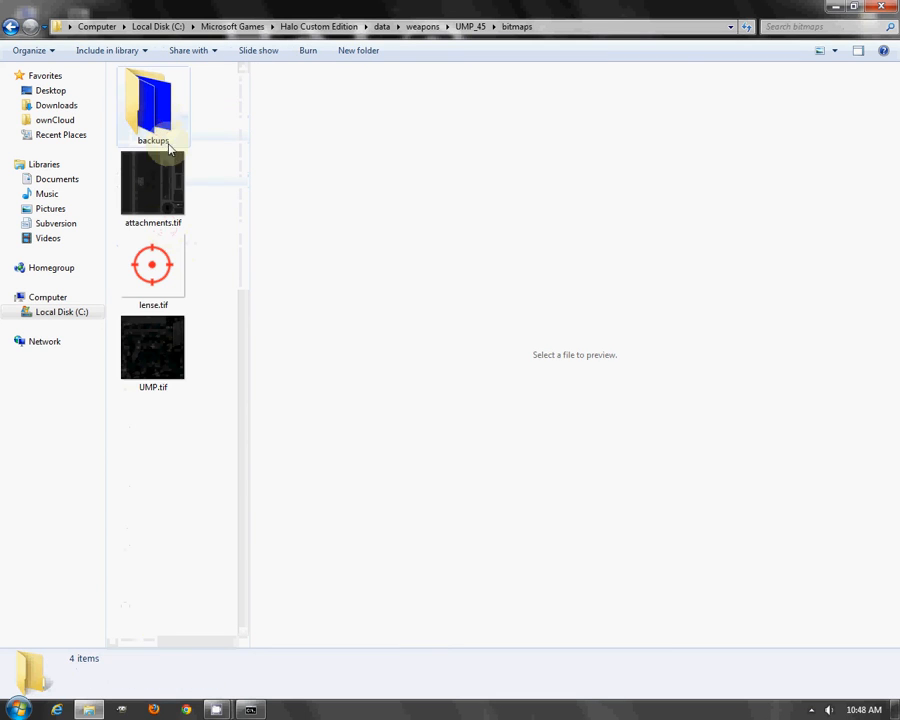
pyautogui.moveTo(145, 522); pyautogui.dragTo(152, 108)
pyautogui.click(430, 286)
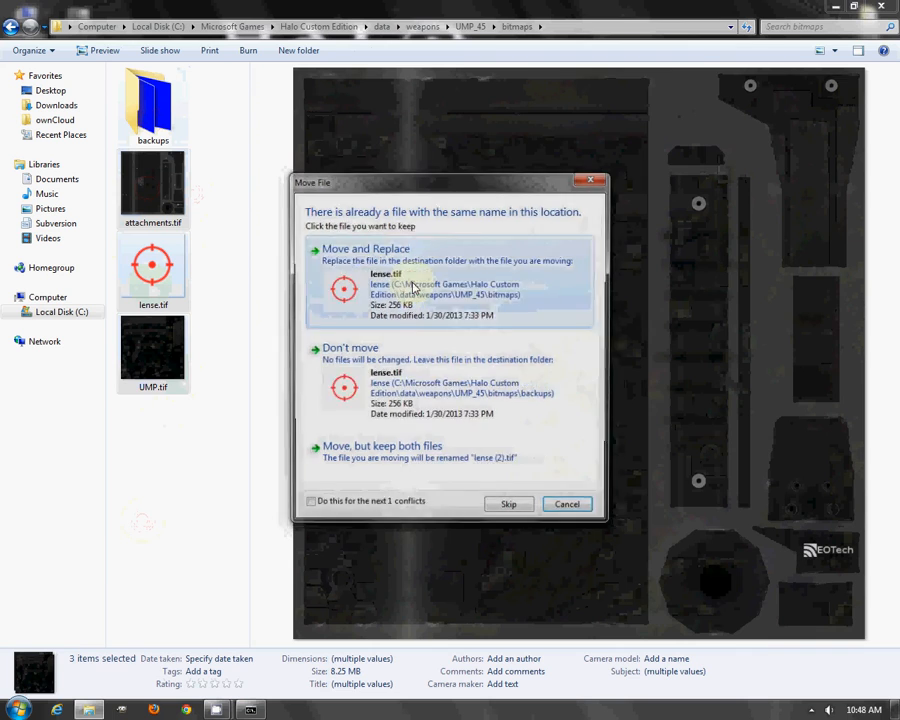
pyautogui.click(436, 287)
pyautogui.click(431, 272)
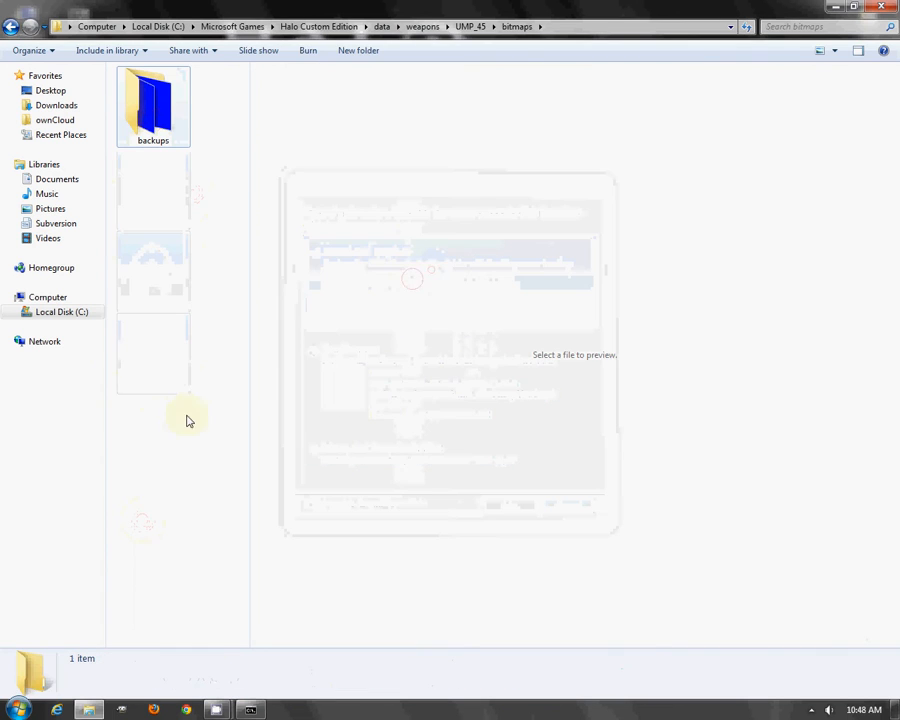
# - Start GIMP and create a new 256 × 256 pixel image
pyautogui.click(23, 707)
pyautogui.write('gu')
pyautogui.press('Return')
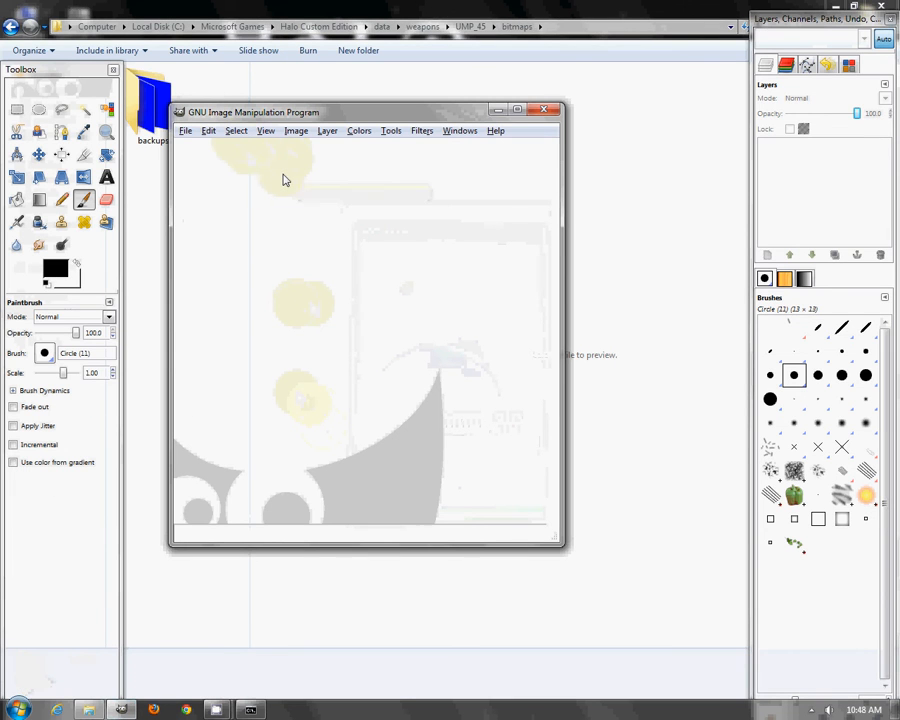
pyautogui.hotkey('ctrl', 'n')
pyautogui.write('256')
pyautogui.press('Tab')
pyautogui.write('256')
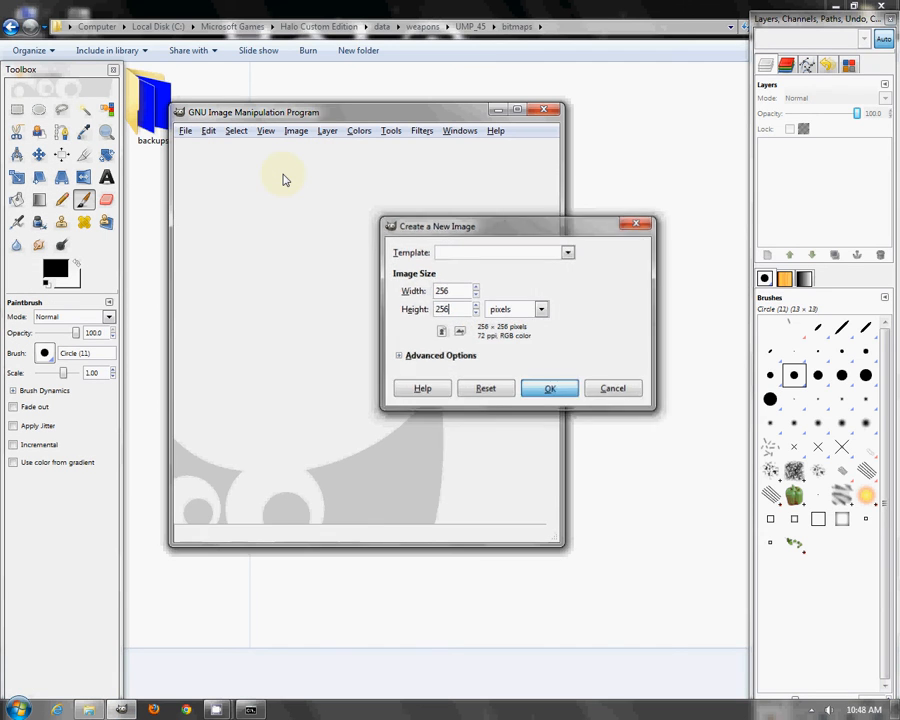
pyautogui.press('Return')
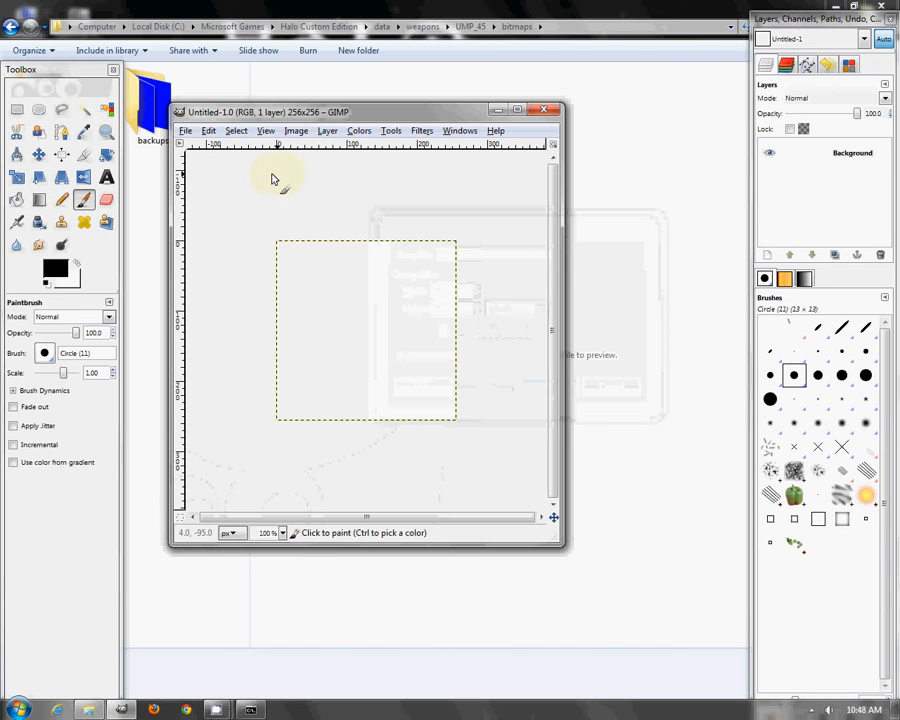
# - Set the foreground color to pure blue (0000ff) and bucket-fill the whole image with it
pyautogui.click(16, 199)
pyautogui.click(66, 276)
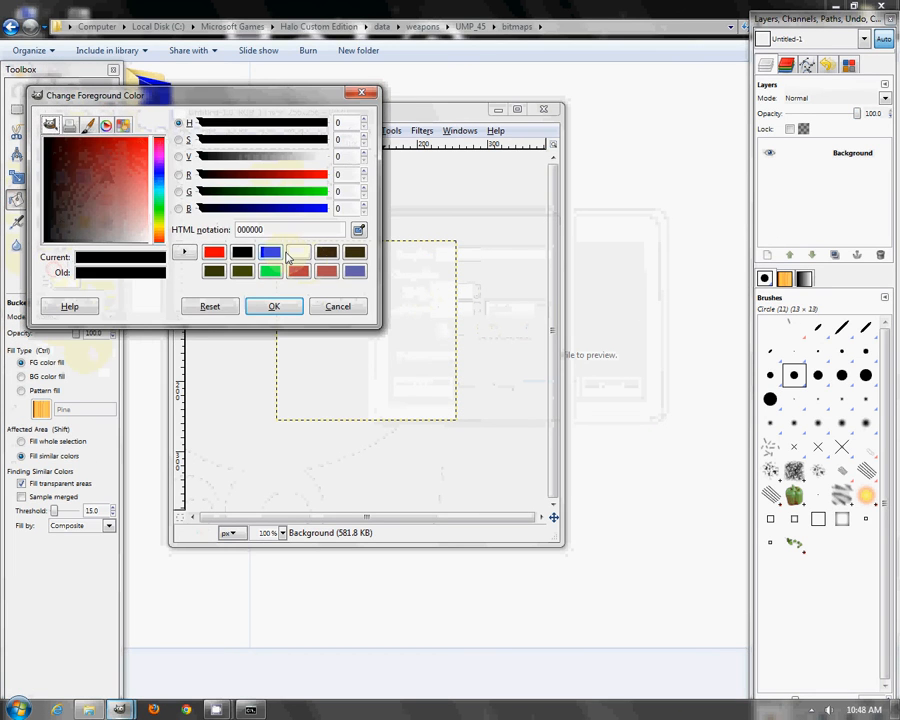
pyautogui.moveTo(310, 209); pyautogui.dragTo(342, 211)
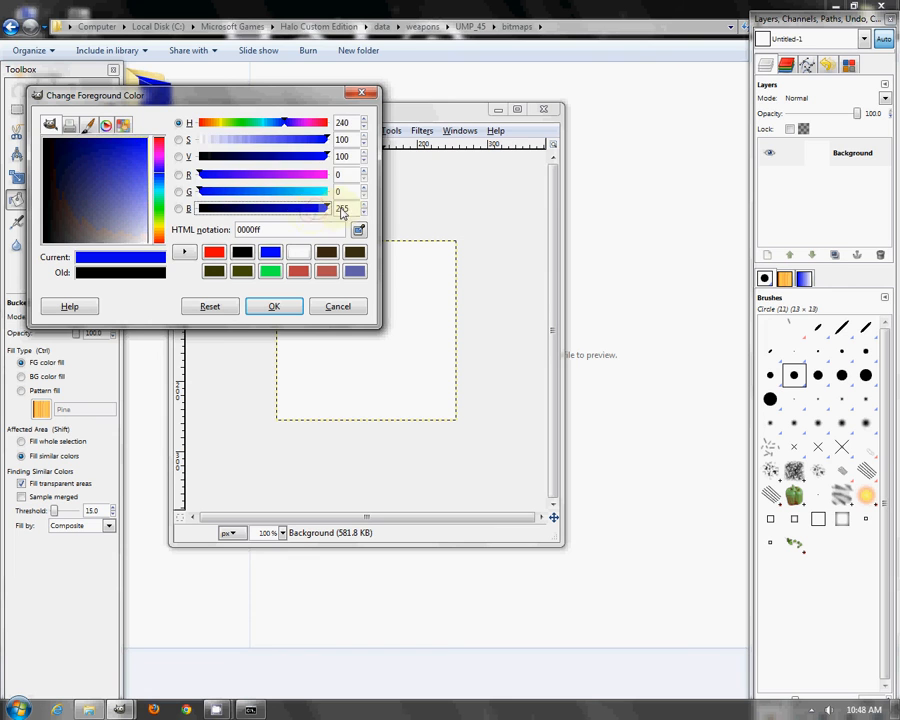
pyautogui.click(278, 307)
pyautogui.click(310, 307)
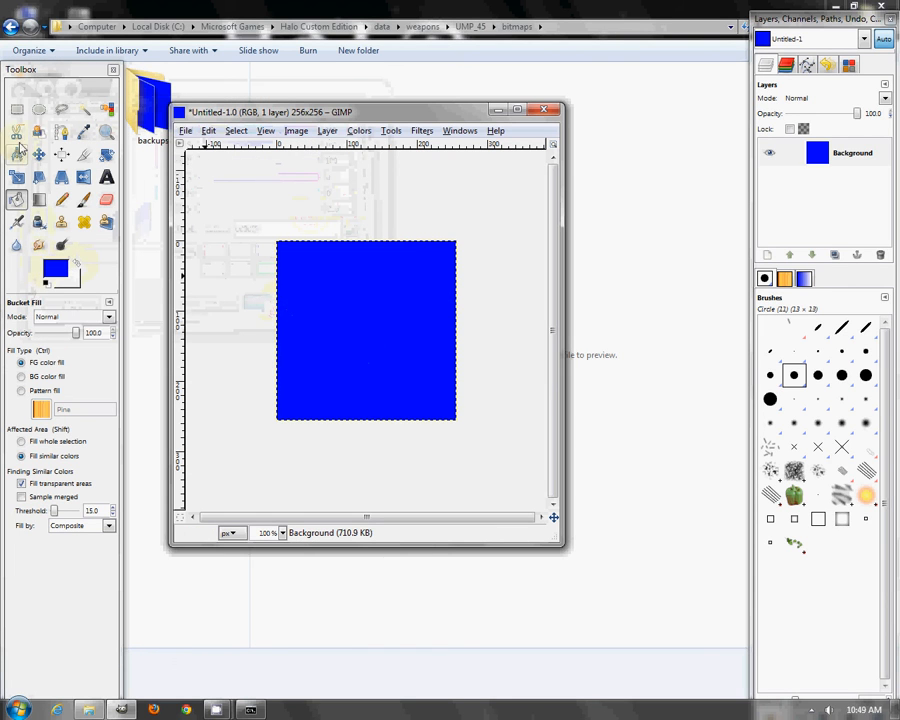
# - Make a rectangular selection of about 79 × 26 px starting at 1, 1 in the image's upper-left corner
pyautogui.click(17, 111)
pyautogui.moveTo(249, 263); pyautogui.dragTo(347, 275, button='middle')
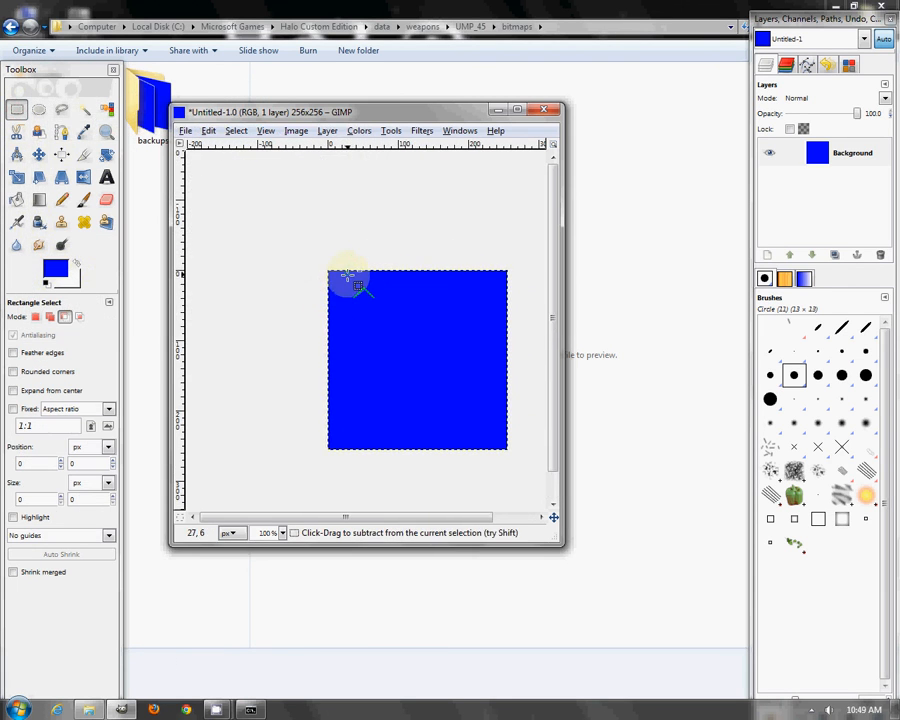
pyautogui.press('2')
pyautogui.doubleClick(437, 113)
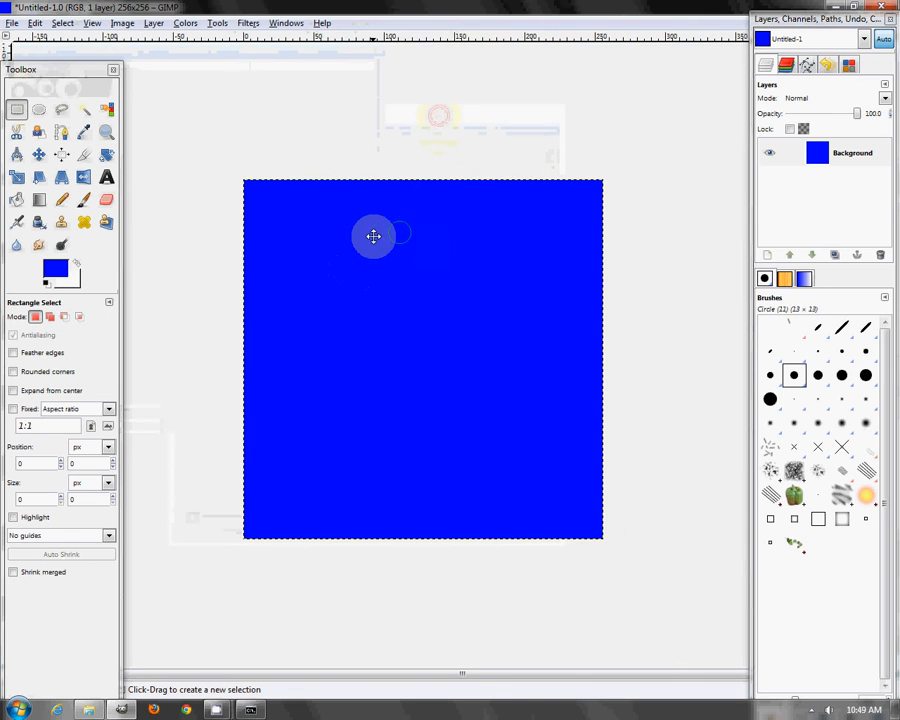
pyautogui.moveTo(217, 177); pyautogui.dragTo(286, 244, button='middle')
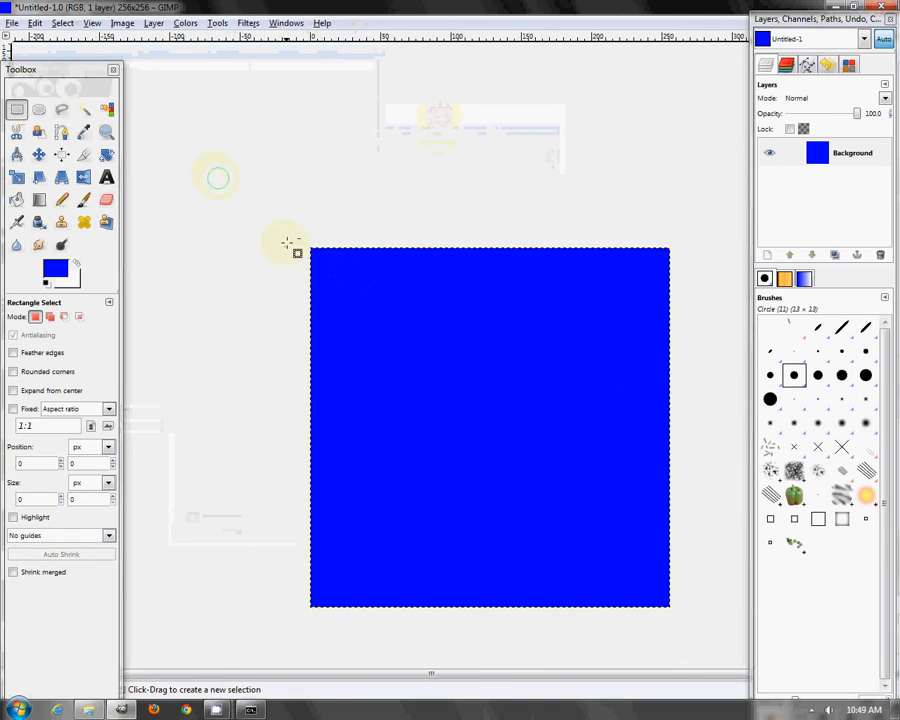
pyautogui.keyDown('ctrl'); pyautogui.scroll(3, 286, 244); pyautogui.keyUp('ctrl')
pyautogui.moveTo(265, 184); pyautogui.dragTo(394, 267, button='middle')
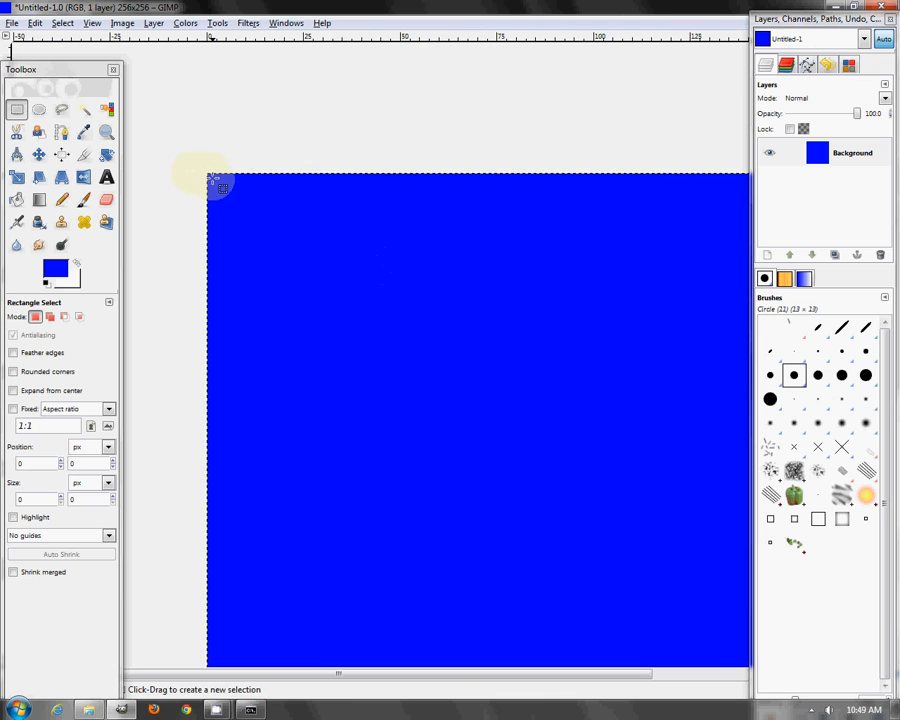
pyautogui.moveTo(213, 179); pyautogui.dragTo(515, 275)
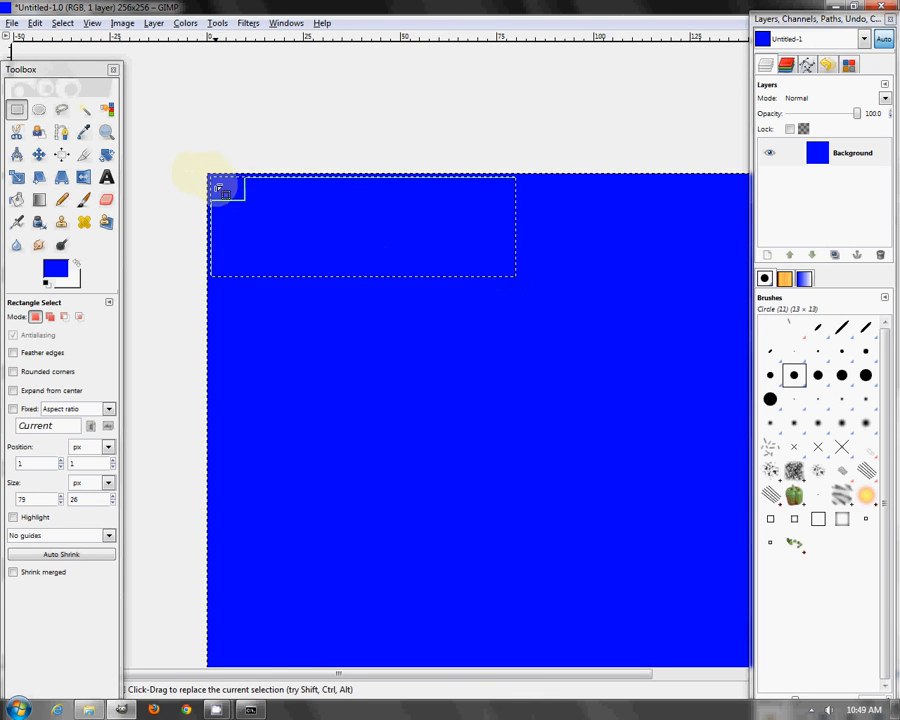
# - Enlarge the rectangular selection to about 145 × 60 px, keeping its origin at 1, 1
pyautogui.moveTo(218, 188); pyautogui.dragTo(285, 251, button='middle')
pyautogui.keyDown('ctrl'); pyautogui.scroll(3, 285, 251); pyautogui.keyUp('ctrl')
pyautogui.moveTo(267, 237)
pyautogui.mouseDown()
pyautogui.moveTo(258, 236)
pyautogui.moveTo(269, 243)
pyautogui.mouseUp()
pyautogui.scroll(-3, 331, 274)
pyautogui.moveTo(376, 273); pyautogui.dragTo(314, 427, button='middle')
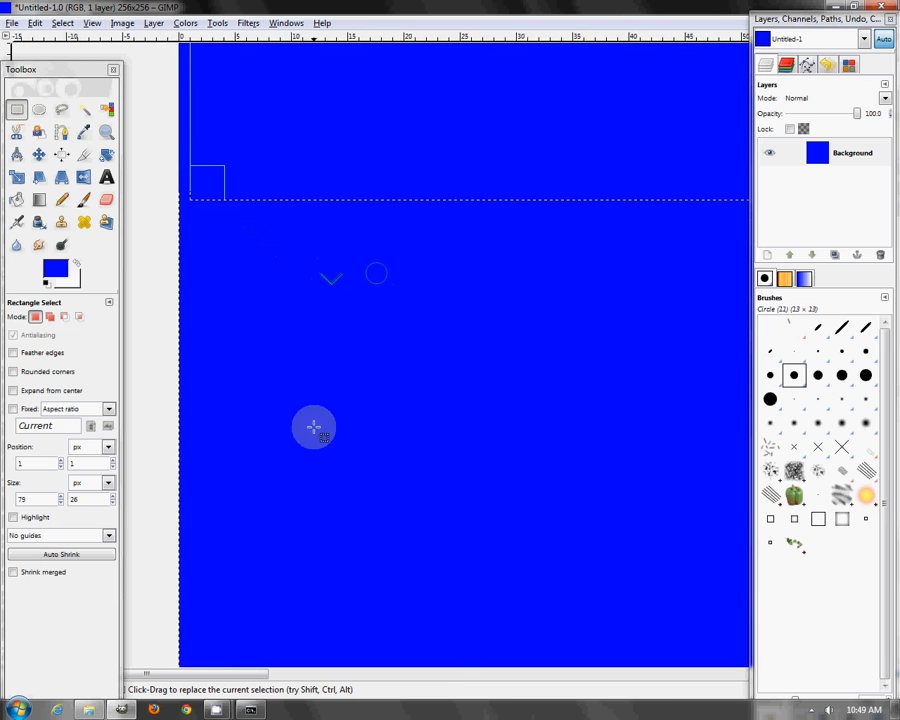
pyautogui.keyDown('ctrl'); pyautogui.scroll(-2, 327, 324); pyautogui.keyUp('ctrl')
pyautogui.moveTo(358, 193); pyautogui.dragTo(291, 301, button='middle')
pyautogui.moveTo(376, 352); pyautogui.dragTo(341, 283, button='middle')
pyautogui.keyDown('ctrl'); pyautogui.scroll(-2, 334, 311); pyautogui.keyUp('ctrl')
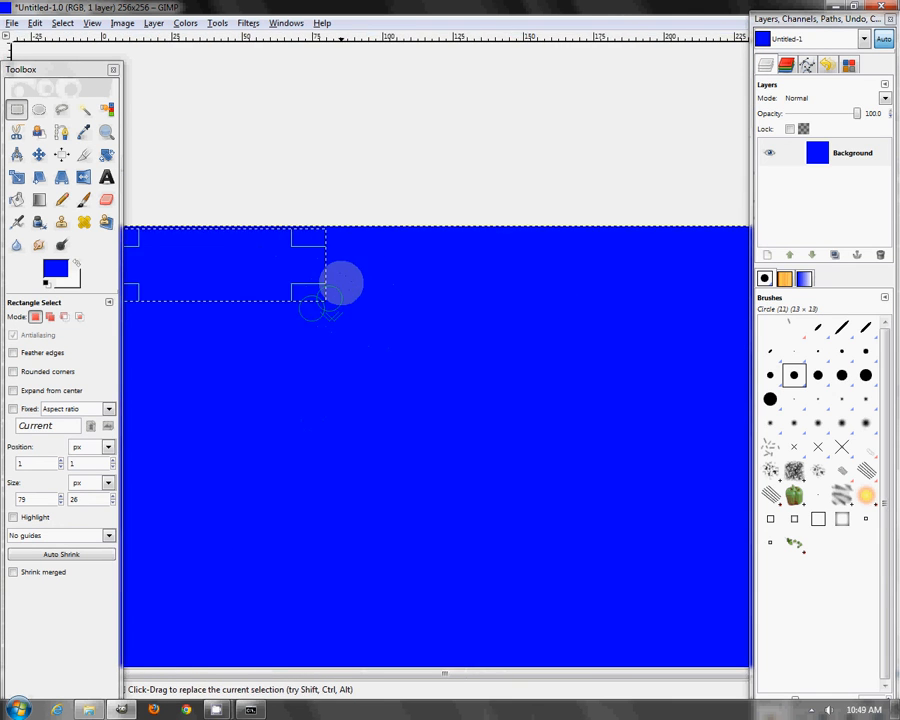
pyautogui.keyDown('ctrl'); pyautogui.scroll(-2, 341, 280); pyautogui.keyUp('ctrl')
pyautogui.moveTo(378, 207); pyautogui.dragTo(477, 230)
pyautogui.moveTo(413, 252); pyautogui.dragTo(418, 249)
# - Set the foreground color to black (000000) and bucket-fill the selected rectangle with it
pyautogui.click(55, 268)
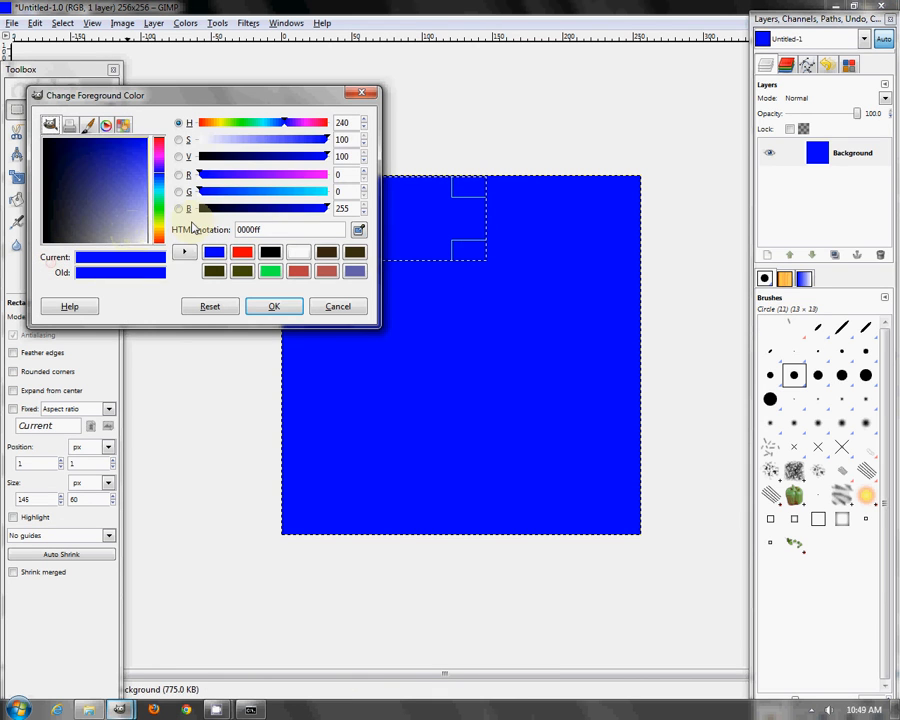
pyautogui.moveTo(205, 209); pyautogui.dragTo(197, 208)
pyautogui.click(262, 306)
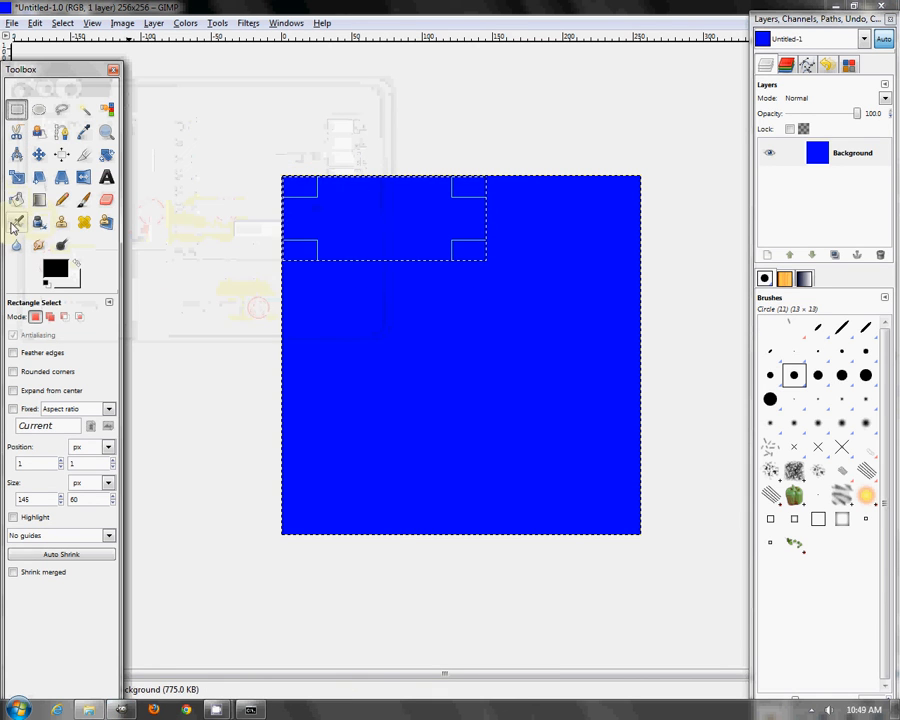
pyautogui.click(16, 222)
pyautogui.click(16, 199)
pyautogui.click(356, 211)
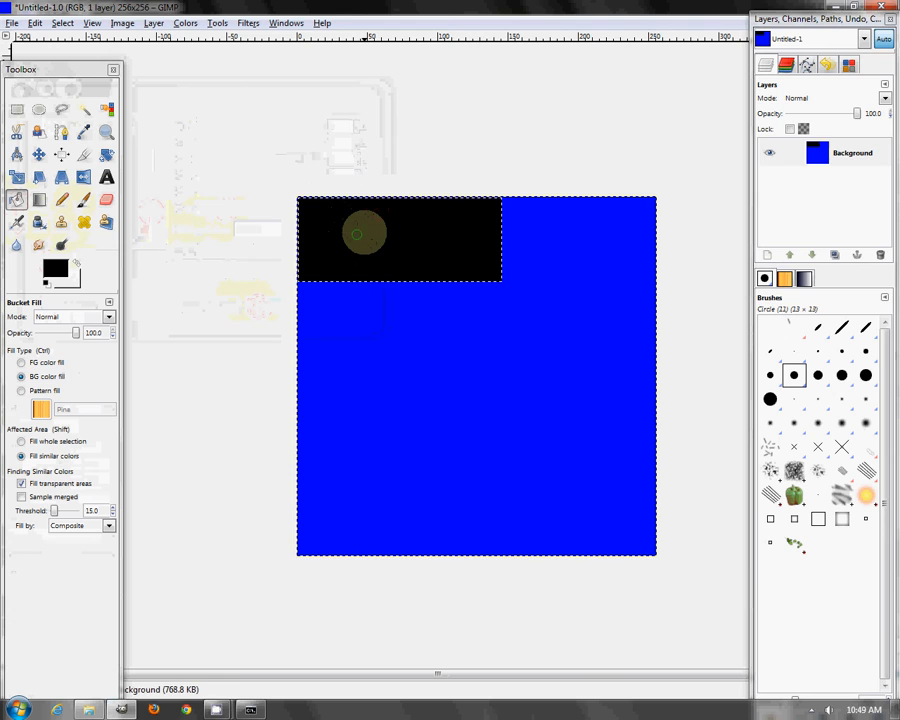
# - Duplicate the black rectangle directly below the original, leaving a thin blue line between them, and anchor the pasted copy
pyautogui.hotkey('ctrl', 'c')
pyautogui.hotkey('ctrl', 'v')
pyautogui.moveTo(356, 234); pyautogui.dragTo(431, 258, button='middle')
pyautogui.press('r')
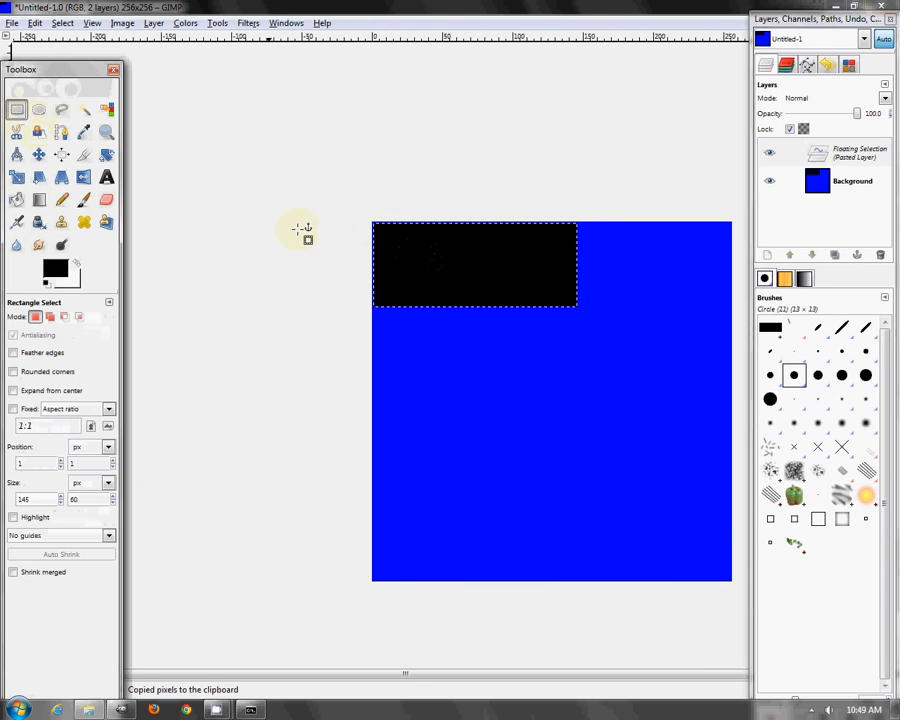
pyautogui.moveTo(428, 251); pyautogui.dragTo(428, 342)
pyautogui.keyDown('ctrl'); pyautogui.scroll(5, 390, 311); pyautogui.keyUp('ctrl')
pyautogui.moveTo(297, 279); pyautogui.dragTo(599, 408, button='middle')
pyautogui.moveTo(608, 410); pyautogui.dragTo(350, 330)
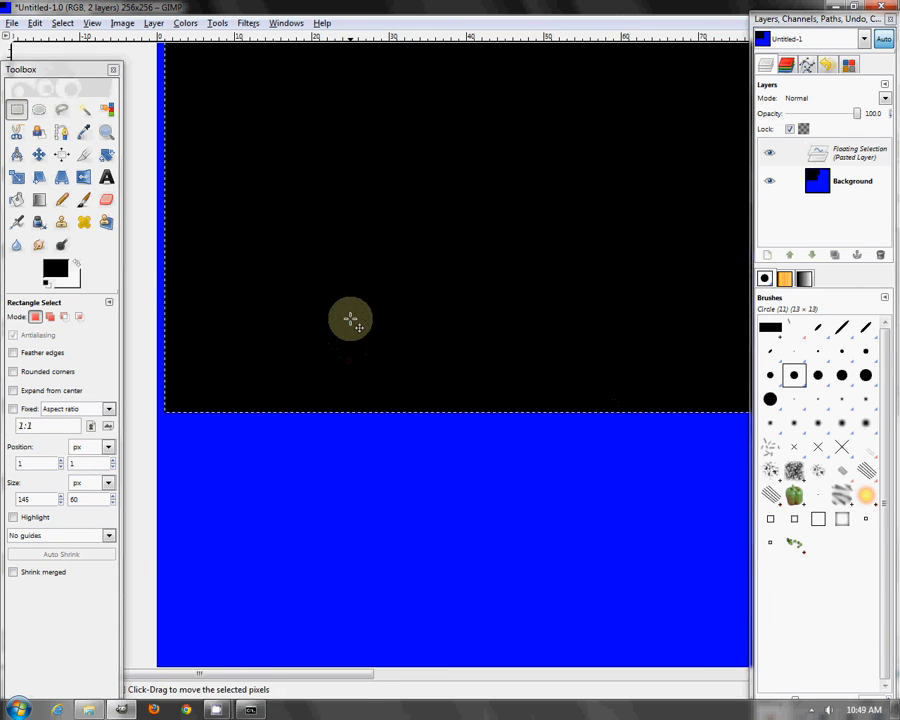
pyautogui.keyDown('ctrl'); pyautogui.scroll(-5, 350, 320); pyautogui.keyUp('ctrl')
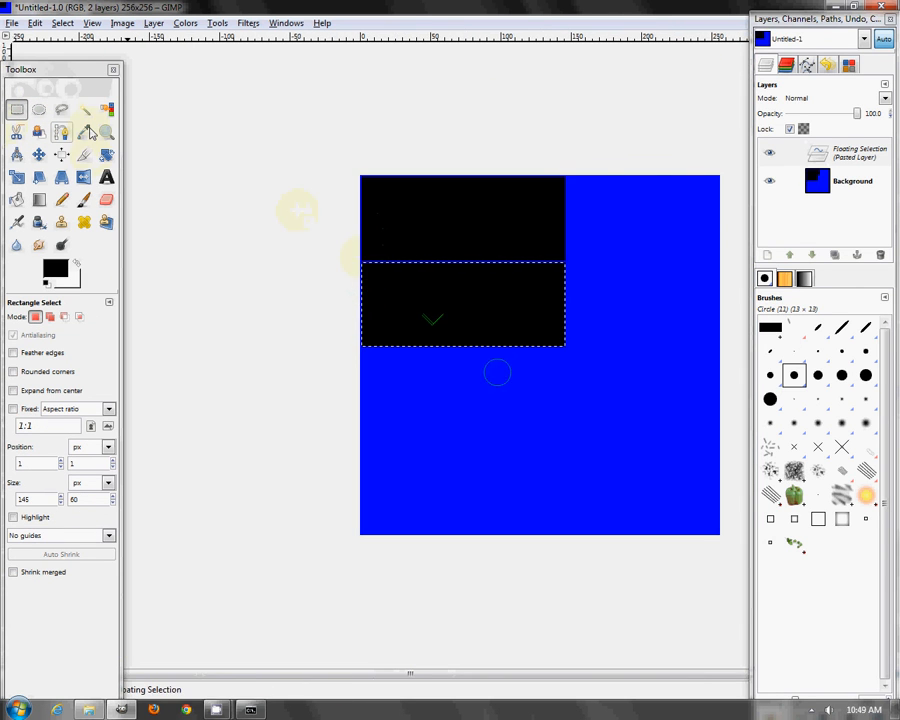
pyautogui.click(178, 155)
# - Change the foreground color to red using the saved color swatch
pyautogui.click(52, 266)
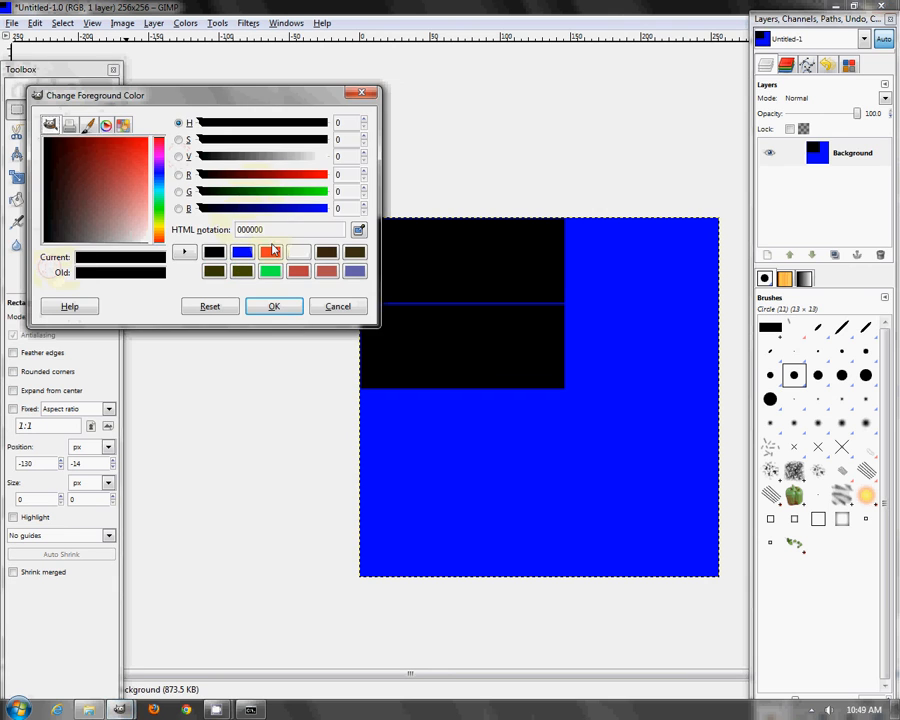
pyautogui.click(270, 251)
pyautogui.click(274, 307)
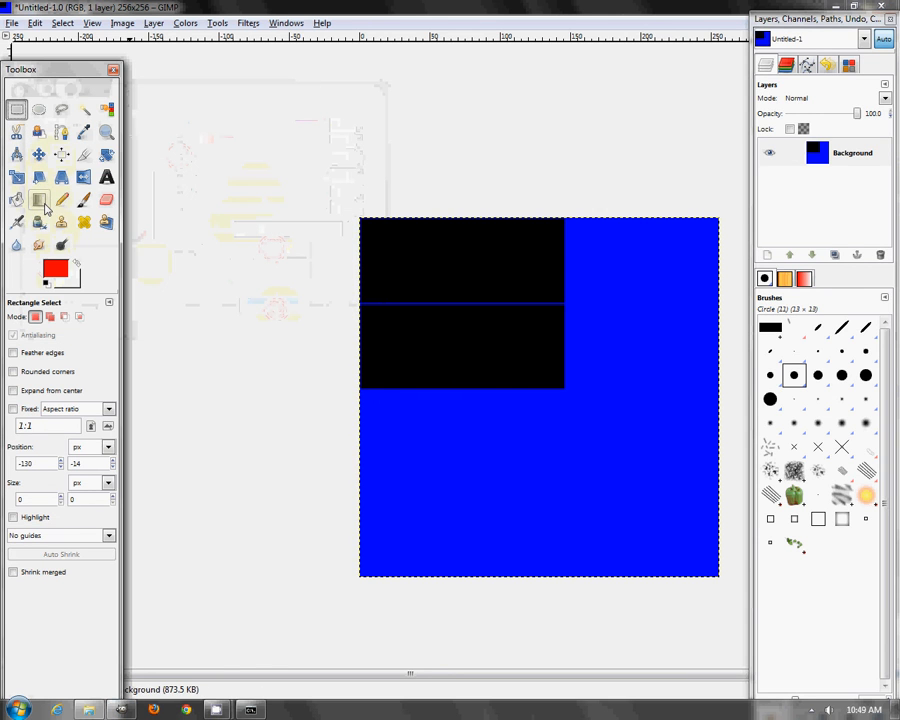
# - Set up the Airbrush with the Circle Fuzzy (13) brush at a scale of 0.70
pyautogui.press('a')
pyautogui.click(44, 353)
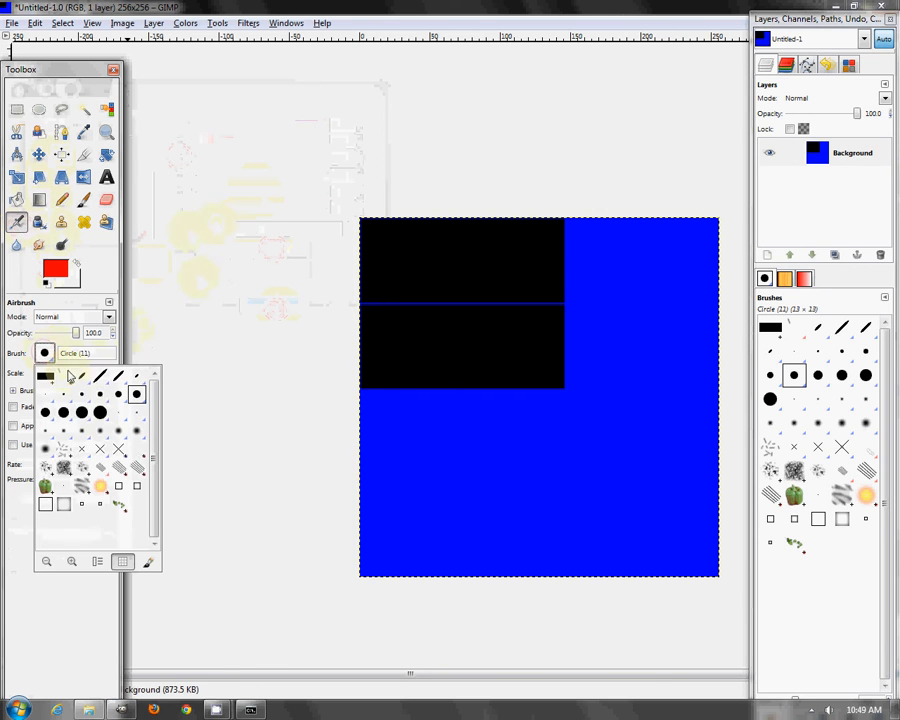
pyautogui.click(99, 438)
pyautogui.moveTo(308, 158); pyautogui.dragTo(285, 217, button='middle')
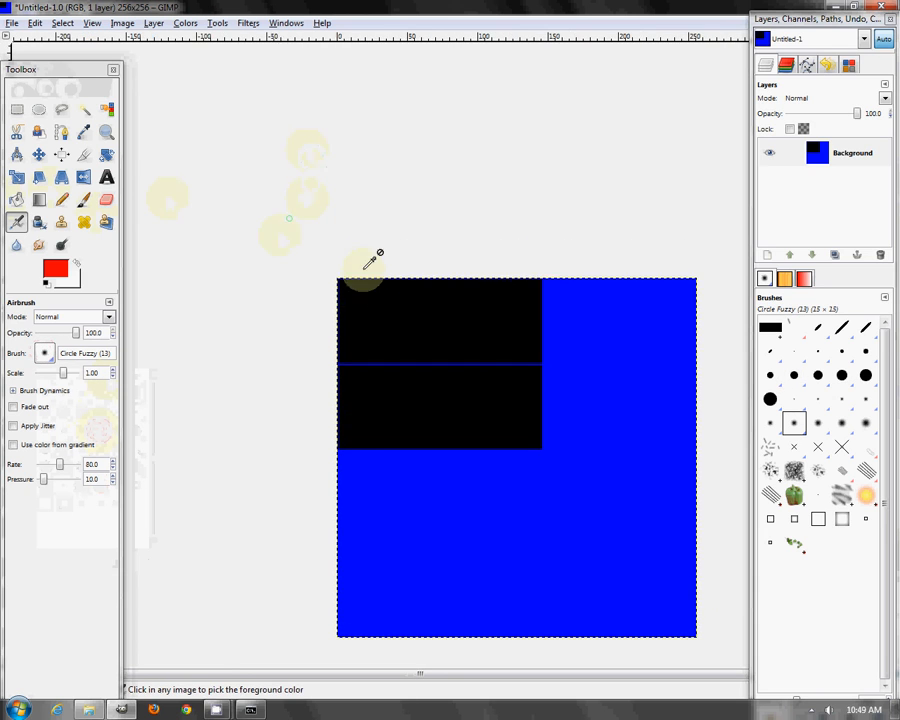
pyautogui.keyDown('ctrl'); pyautogui.scroll(2, 363, 265); pyautogui.keyUp('ctrl')
pyautogui.moveTo(367, 266); pyautogui.dragTo(411, 303, button='middle')
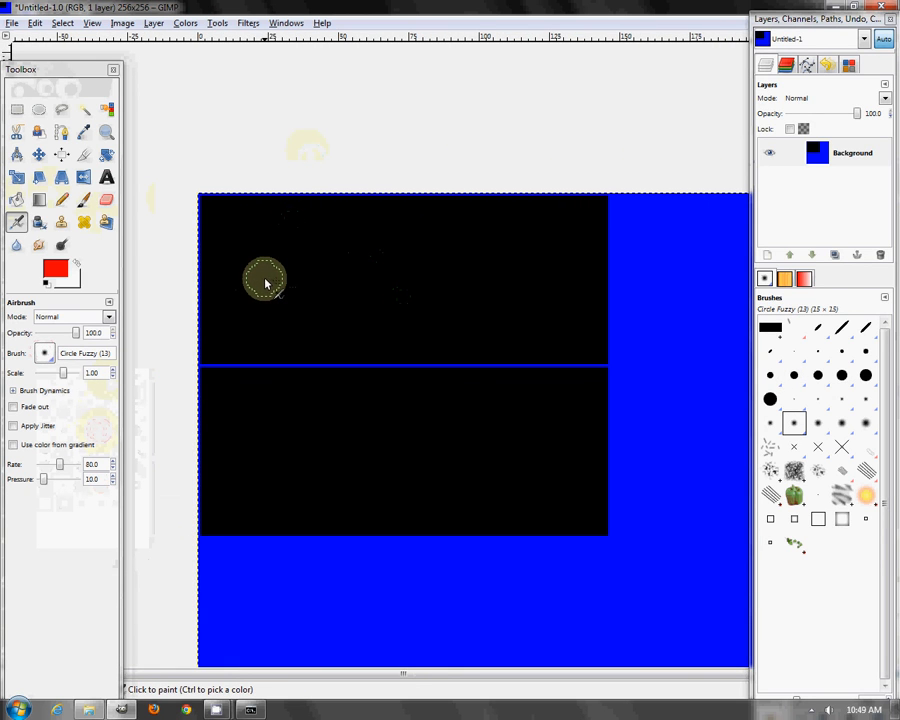
pyautogui.press('[')
pyautogui.press('[')
pyautogui.press('[')
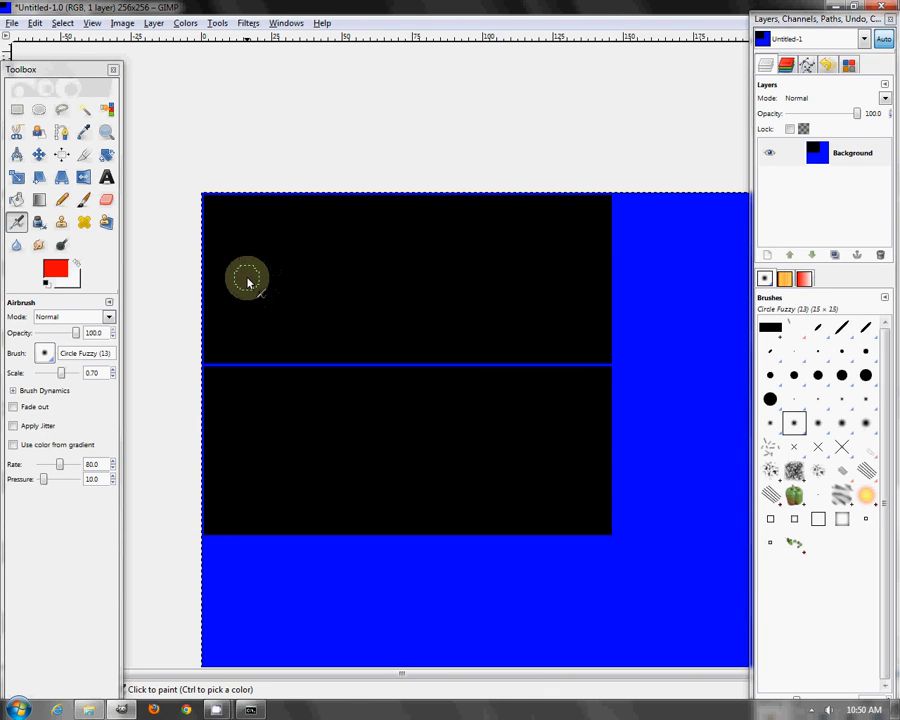
# - Build up a red horizontal laser beam across the middle of the upper black rectangle with repeated straight Airbrush strokes, making its starting end wider
pyautogui.keyDown('shift'); pyautogui.click(568, 282); pyautogui.keyUp('shift')
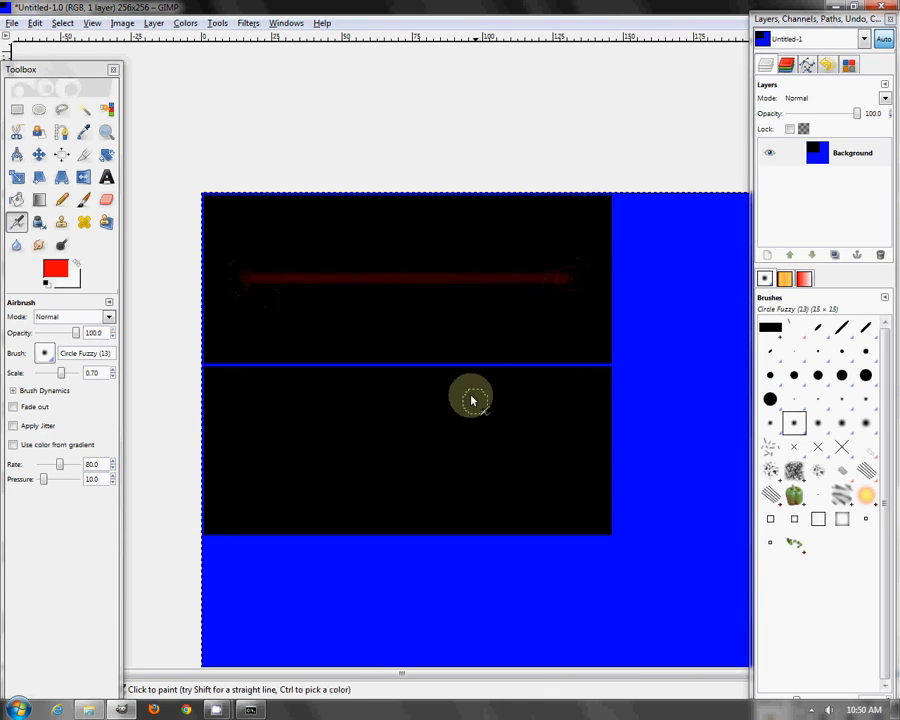
pyautogui.keyDown('shift'); pyautogui.click(249, 278); pyautogui.keyUp('shift')
pyautogui.keyDown('shift'); pyautogui.click(561, 279); pyautogui.keyUp('shift')
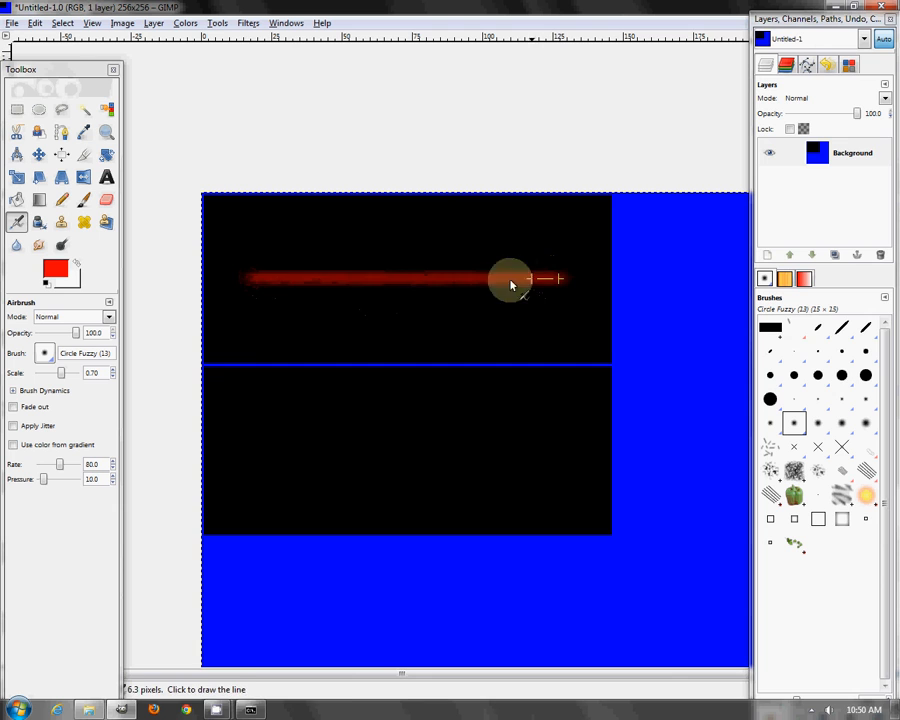
pyautogui.keyDown('shift'); pyautogui.click(249, 275); pyautogui.keyUp('shift')
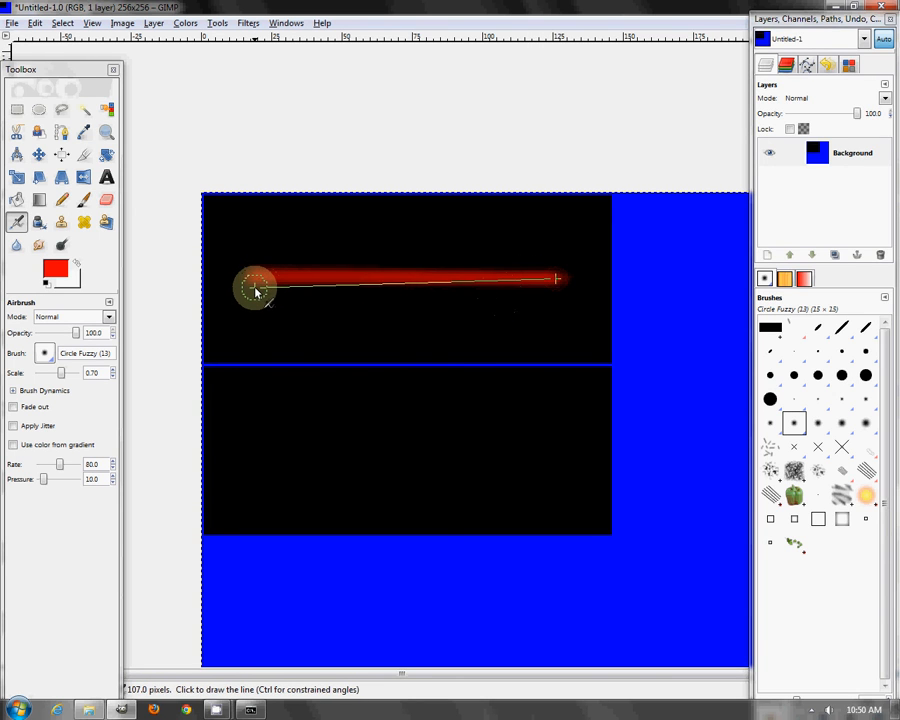
pyautogui.keyDown('shift'); pyautogui.click(251, 290); pyautogui.keyUp('shift')
pyautogui.keyDown('shift'); pyautogui.click(556, 279); pyautogui.keyUp('shift')
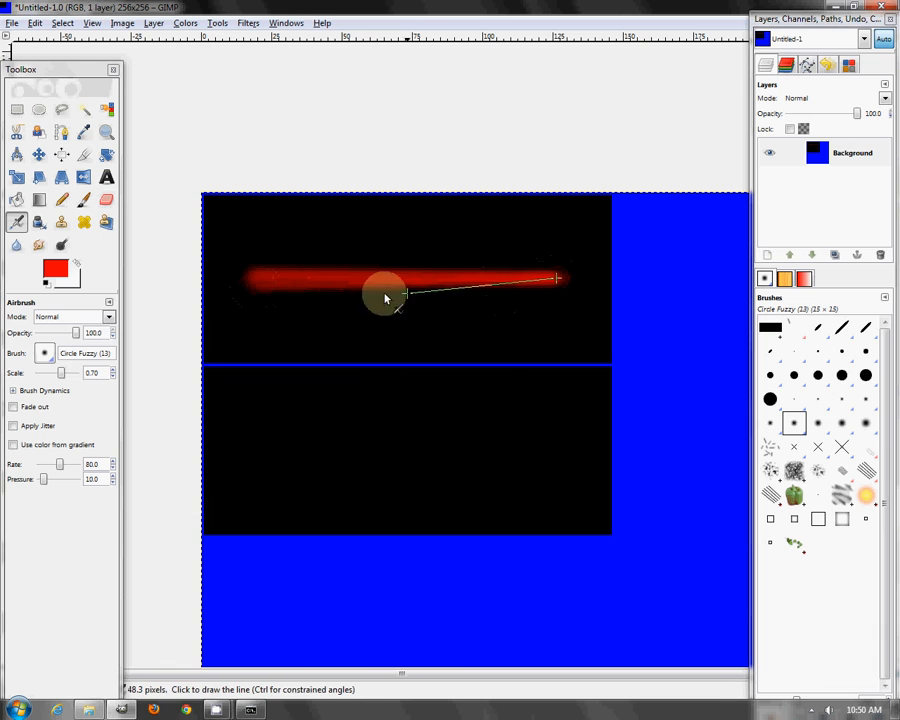
pyautogui.keyDown('shift'); pyautogui.click(251, 280); pyautogui.keyUp('shift')
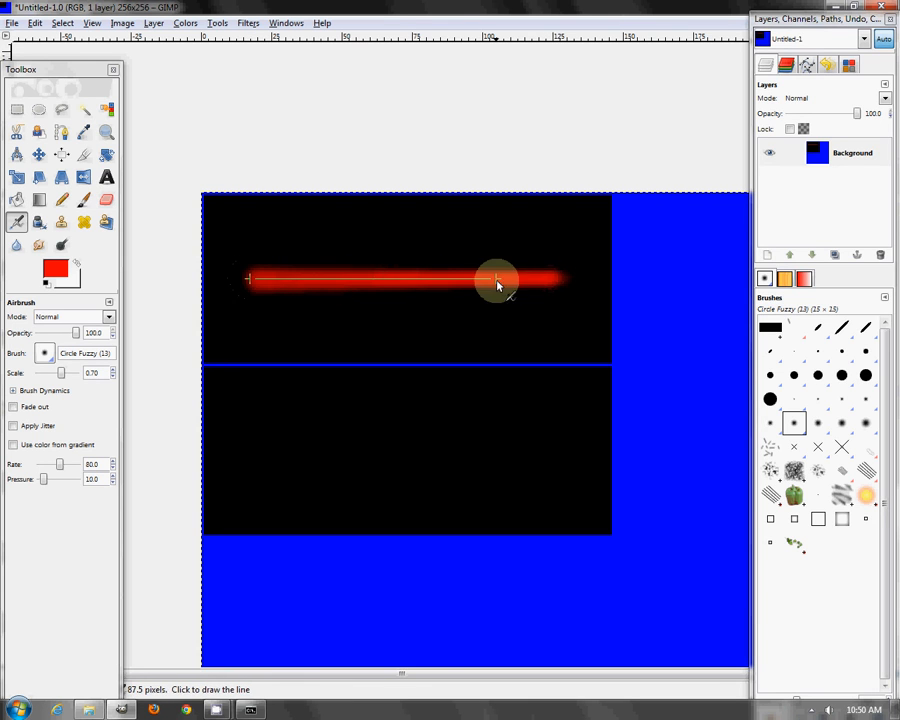
pyautogui.keyDown('shift'); pyautogui.click(547, 283); pyautogui.keyUp('shift')
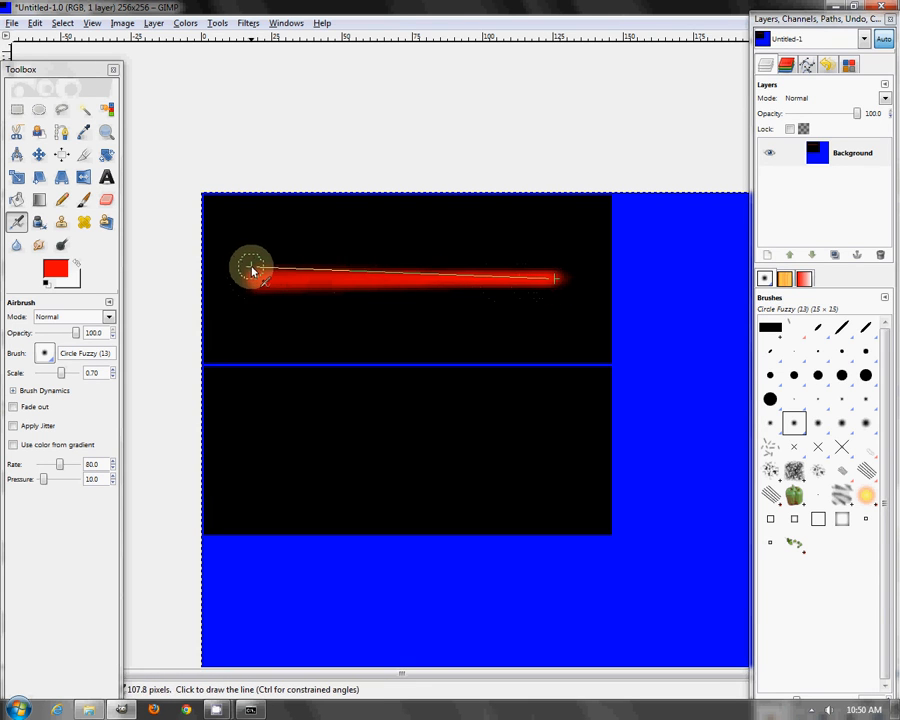
pyautogui.keyDown('shift'); pyautogui.click(252, 270); pyautogui.keyUp('shift')
pyautogui.keyDown('shift'); pyautogui.click(552, 276); pyautogui.keyUp('shift')
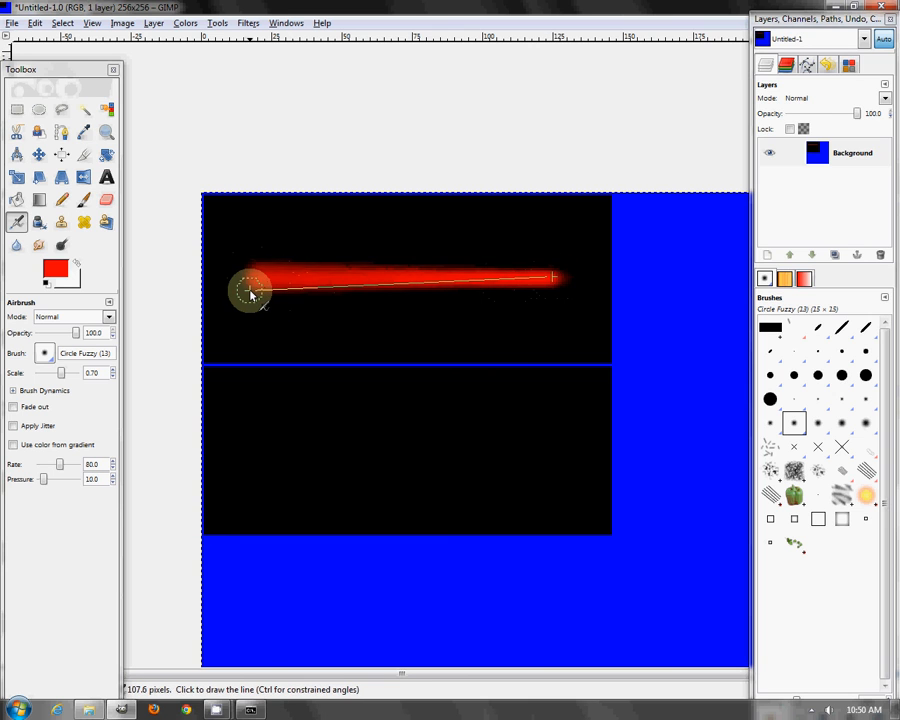
pyautogui.keyDown('shift'); pyautogui.click(255, 292); pyautogui.keyUp('shift')
pyautogui.keyDown('shift'); pyautogui.click(552, 281); pyautogui.keyUp('shift')
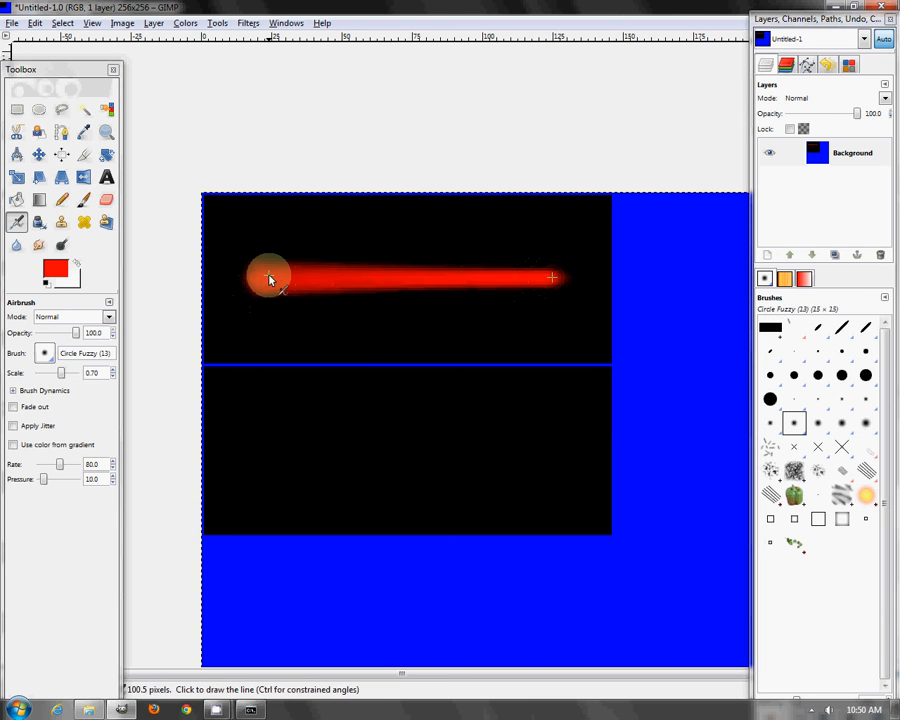
pyautogui.keyDown('shift'); pyautogui.click(254, 275); pyautogui.keyUp('shift')
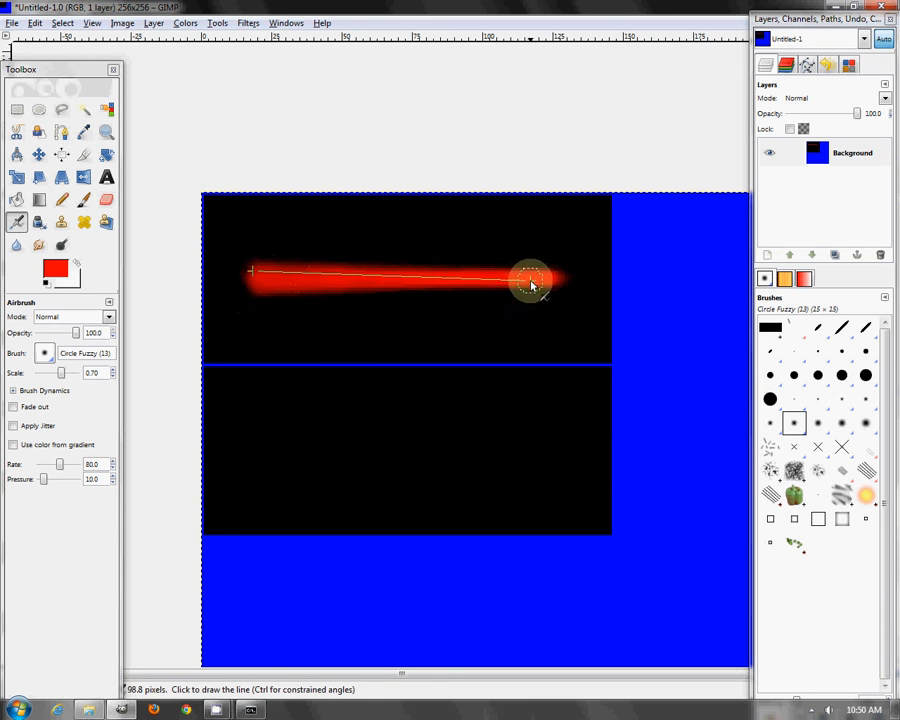
pyautogui.keyDown('shift'); pyautogui.click(537, 282); pyautogui.keyUp('shift')
# - Change the foreground color to orange (ff5500) and airbrush straight strokes along the beam's core at a scale of 0.50
pyautogui.click(55, 268)
pyautogui.moveTo(256, 191); pyautogui.dragTo(241, 191)
pyautogui.click(275, 306)
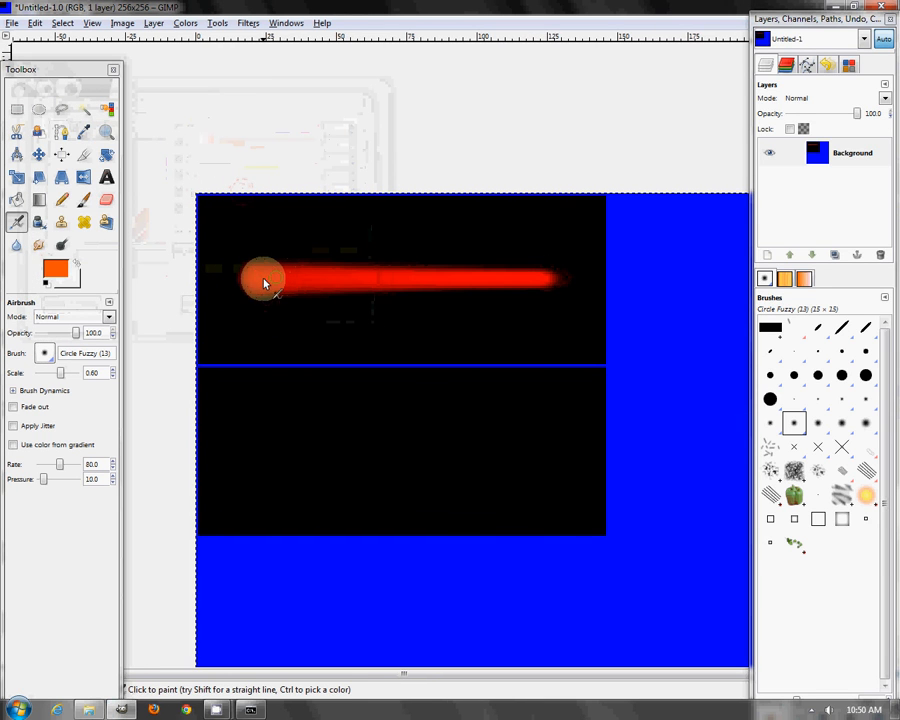
pyautogui.keyDown('shift'); pyautogui.click(256, 283); pyautogui.keyUp('shift')
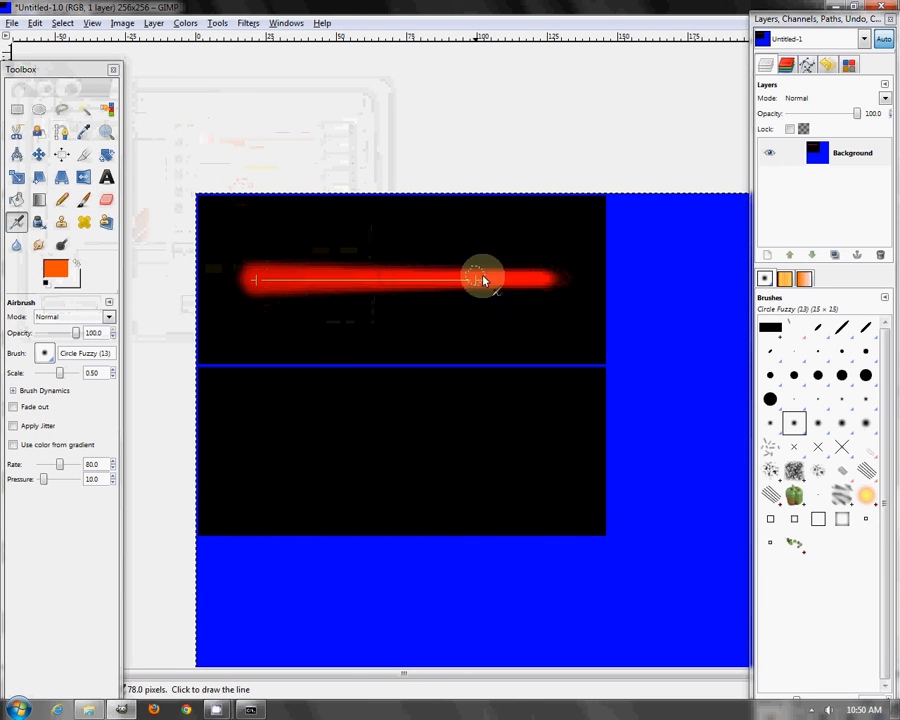
pyautogui.keyDown('shift'); pyautogui.click(540, 279); pyautogui.keyUp('shift')
pyautogui.keyDown('shift'); pyautogui.click(253, 281); pyautogui.keyUp('shift')
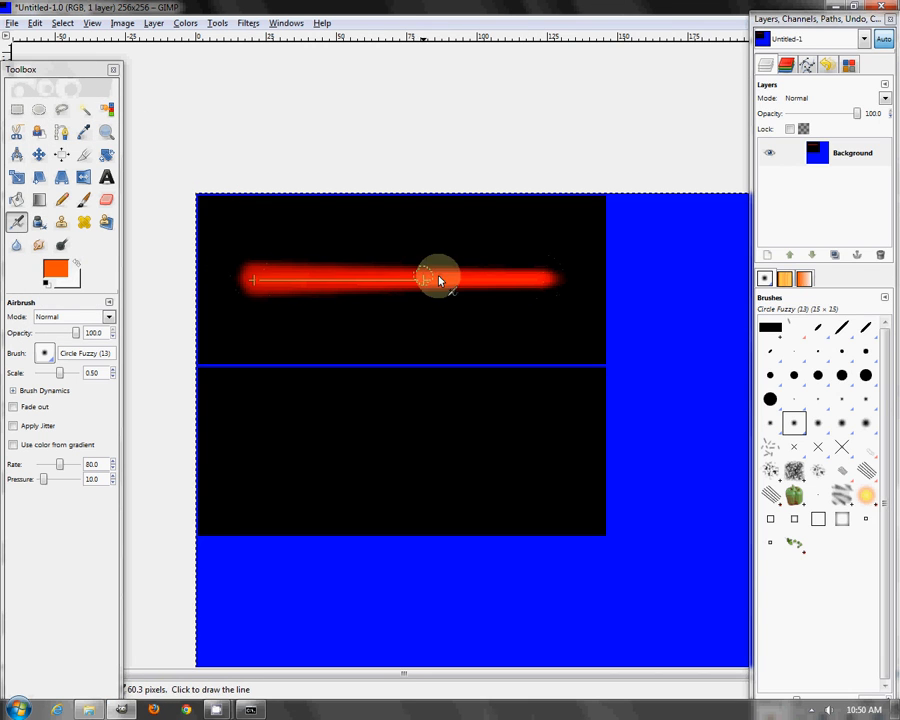
pyautogui.keyDown('shift'); pyautogui.click(528, 279); pyautogui.keyUp('shift')
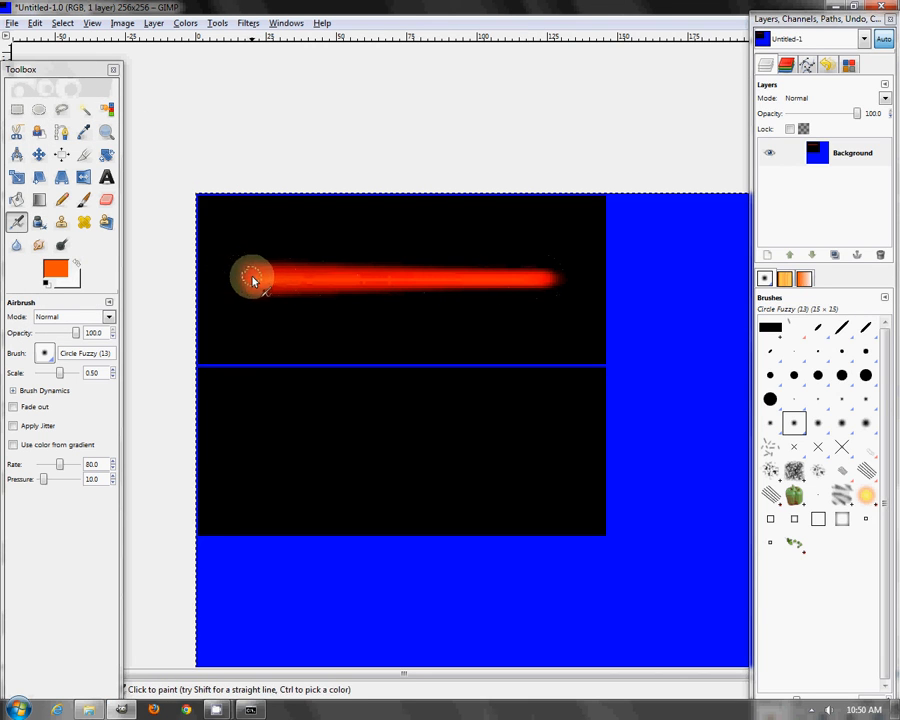
pyautogui.keyDown('shift'); pyautogui.click(538, 278); pyautogui.keyUp('shift')
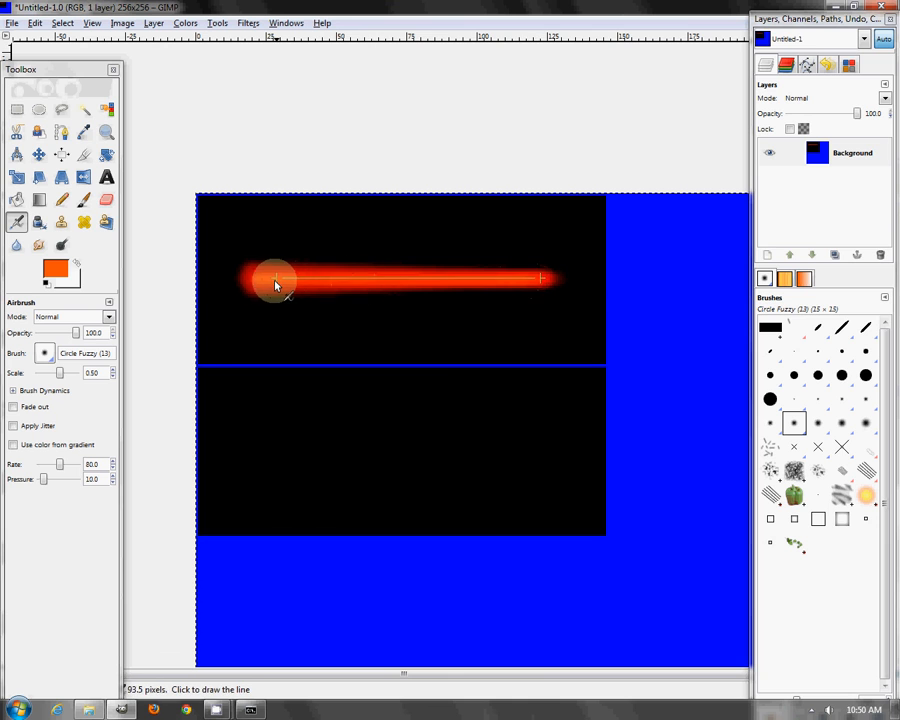
# - Change the foreground color to a yellow-orange and airbrush straight strokes along the center of the beam
pyautogui.click(42, 268)
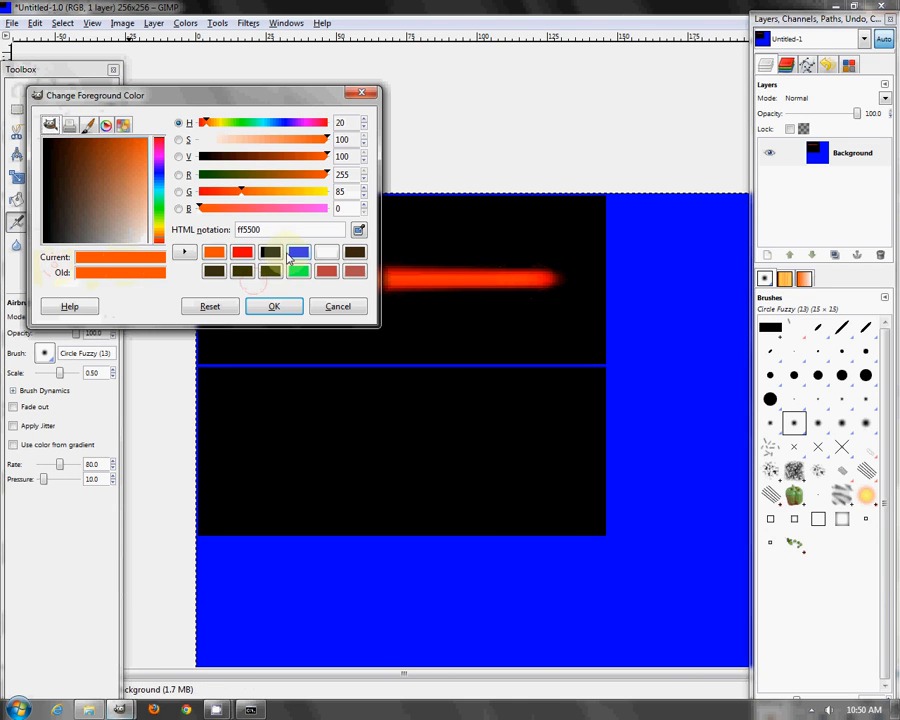
pyautogui.click(290, 194)
pyautogui.click(280, 306)
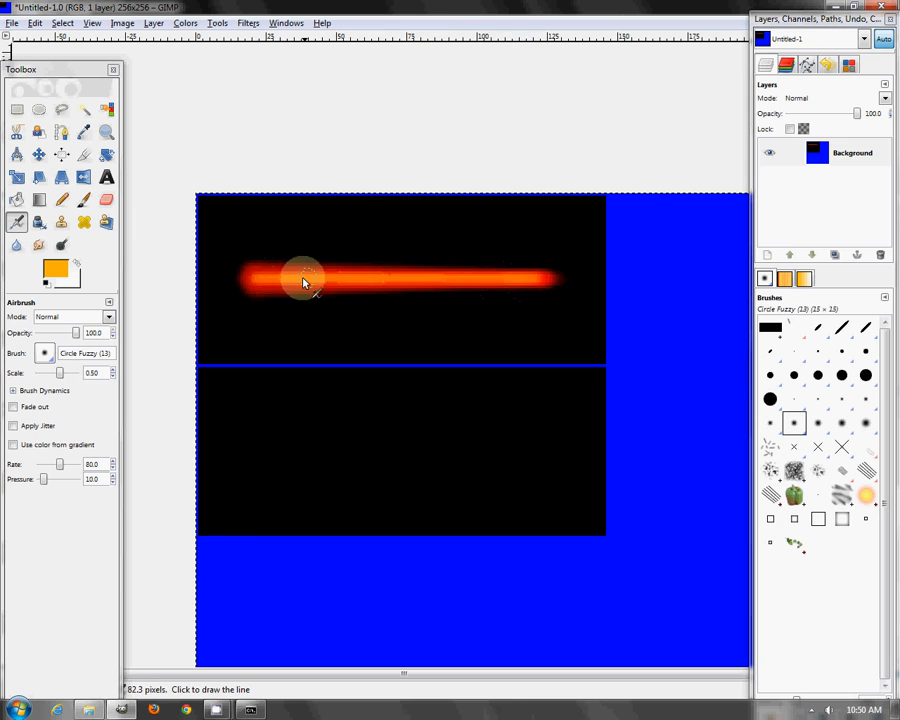
pyautogui.keyDown('shift'); pyautogui.click(255, 282); pyautogui.keyUp('shift')
pyautogui.keyDown('shift'); pyautogui.click(537, 281); pyautogui.keyUp('shift')
pyautogui.moveTo(439, 280); pyautogui.dragTo(452, 303, button='middle')
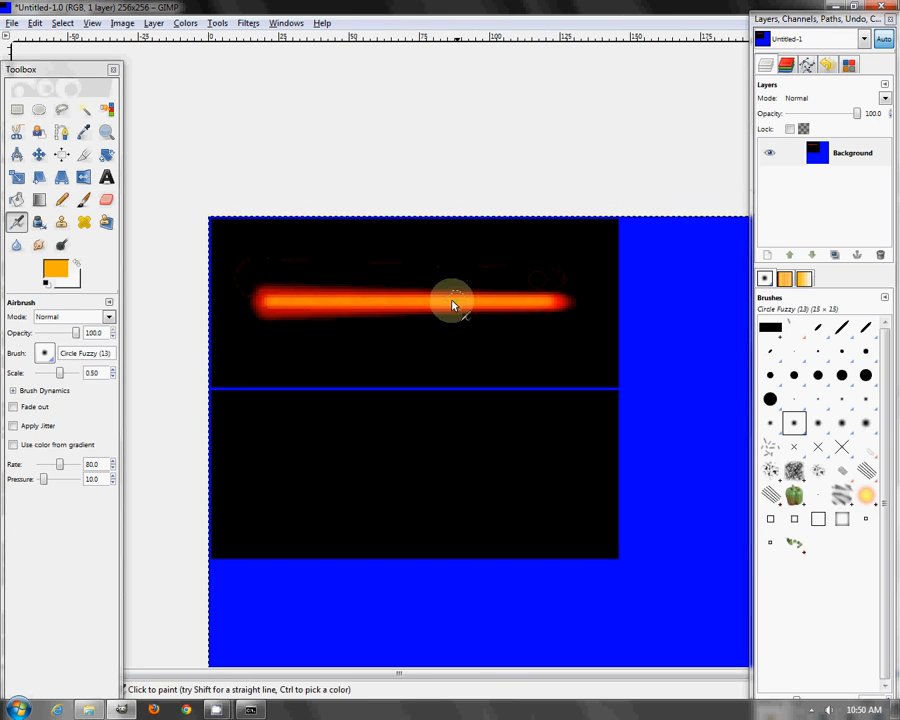
# - Try to fade the beam using the Eraser at 50 opacity and a scale of 10.00
pyautogui.click(106, 199)
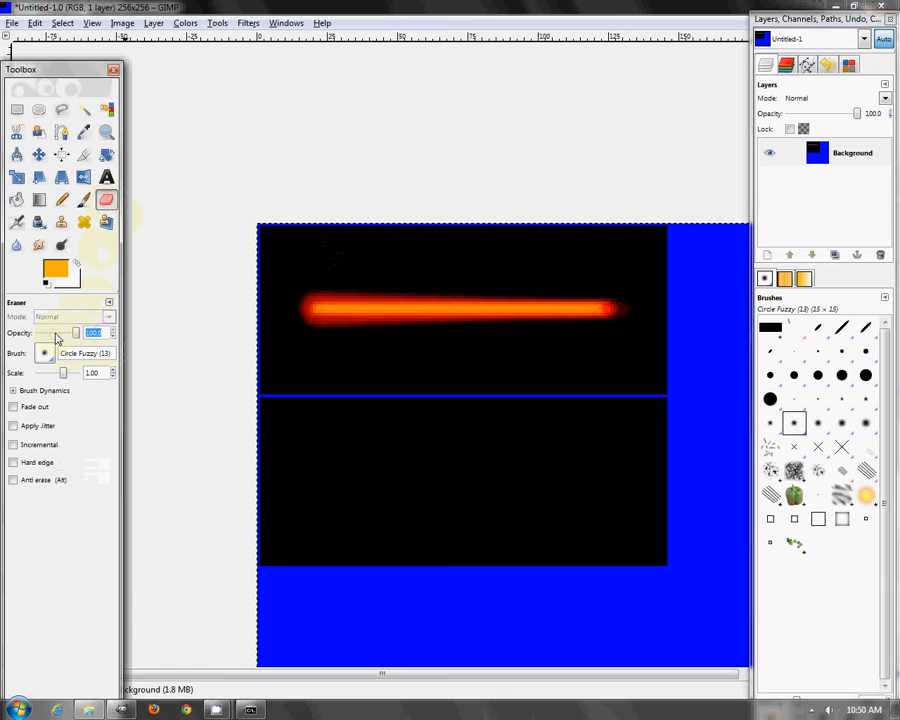
pyautogui.press('Return')
pyautogui.moveTo(325, 266); pyautogui.dragTo(315, 272, button='middle')
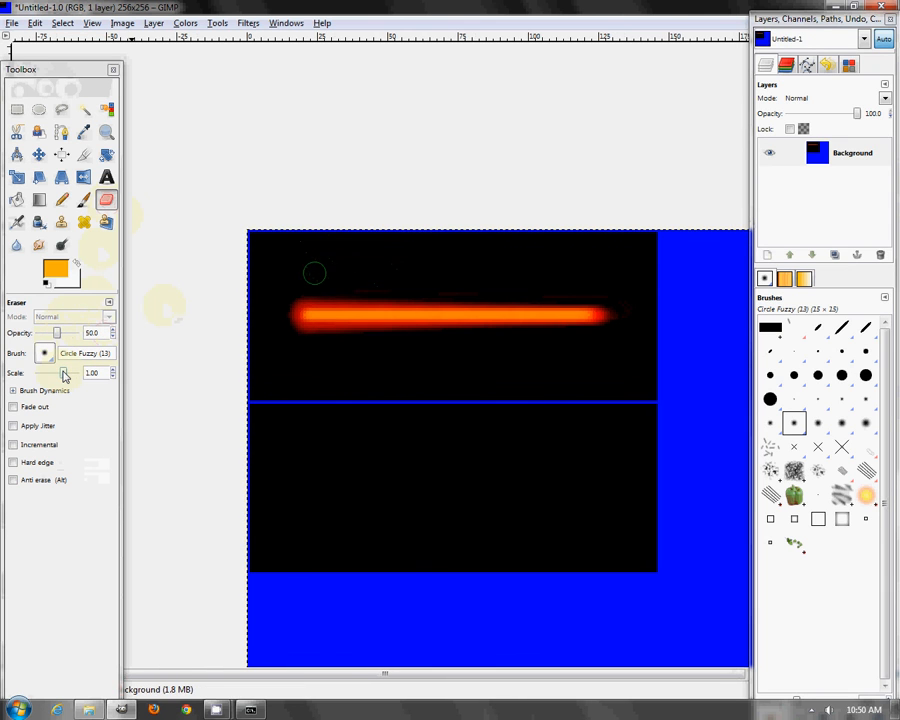
pyautogui.moveTo(66, 374); pyautogui.dragTo(80, 373)
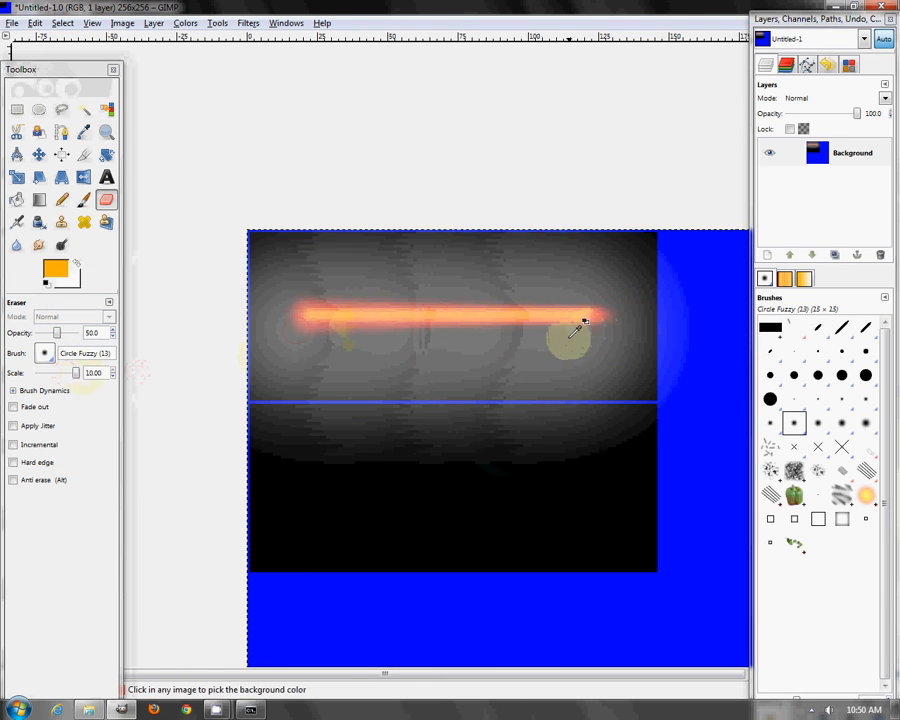
# - Set the foreground color to black (000000) and darken the beam with a straight Airbrush stroke at a scale of 2.30
pyautogui.click(17, 222)
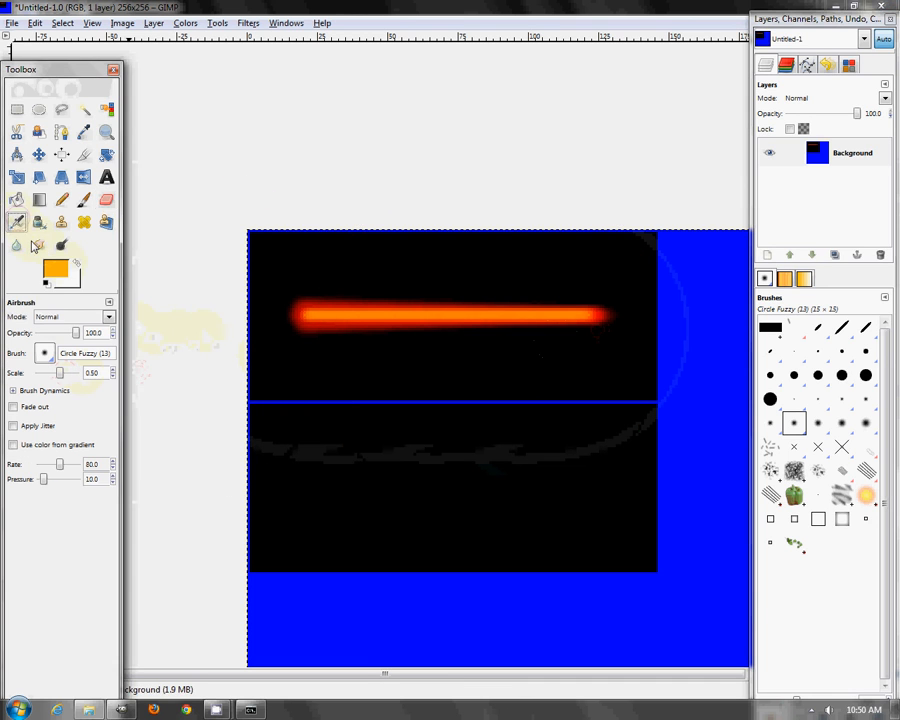
pyautogui.click(46, 278)
pyautogui.moveTo(242, 163); pyautogui.dragTo(184, 203)
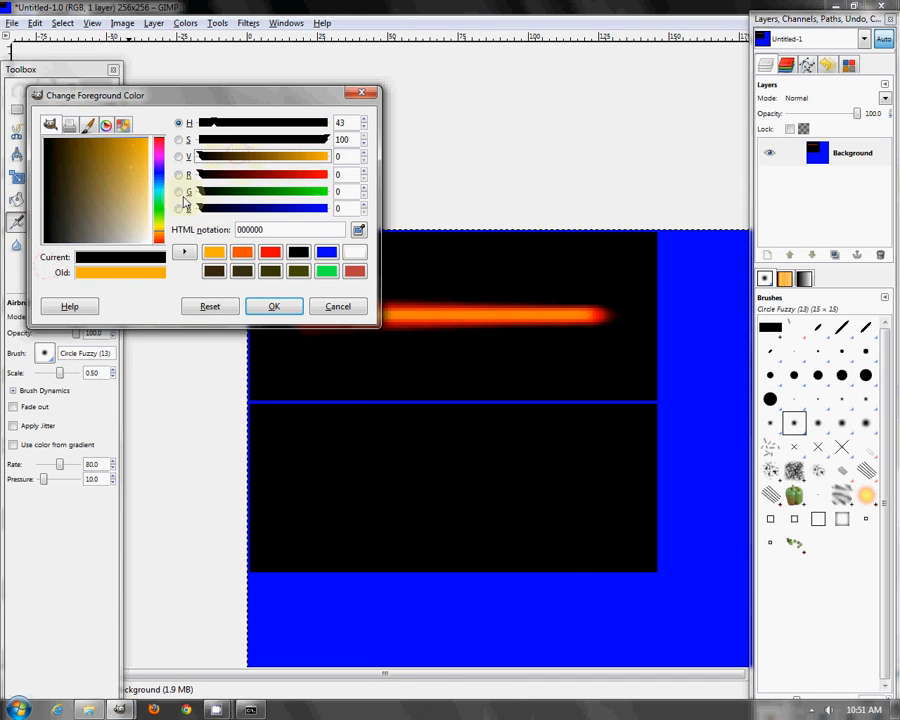
pyautogui.click(274, 308)
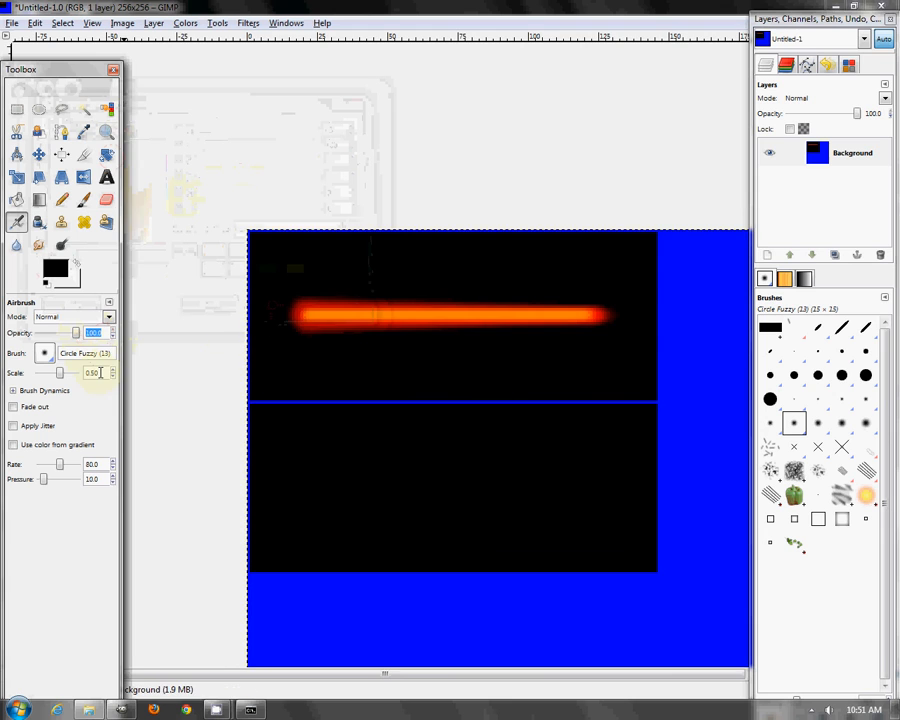
pyautogui.moveTo(301, 314); pyautogui.dragTo(288, 322, button='middle')
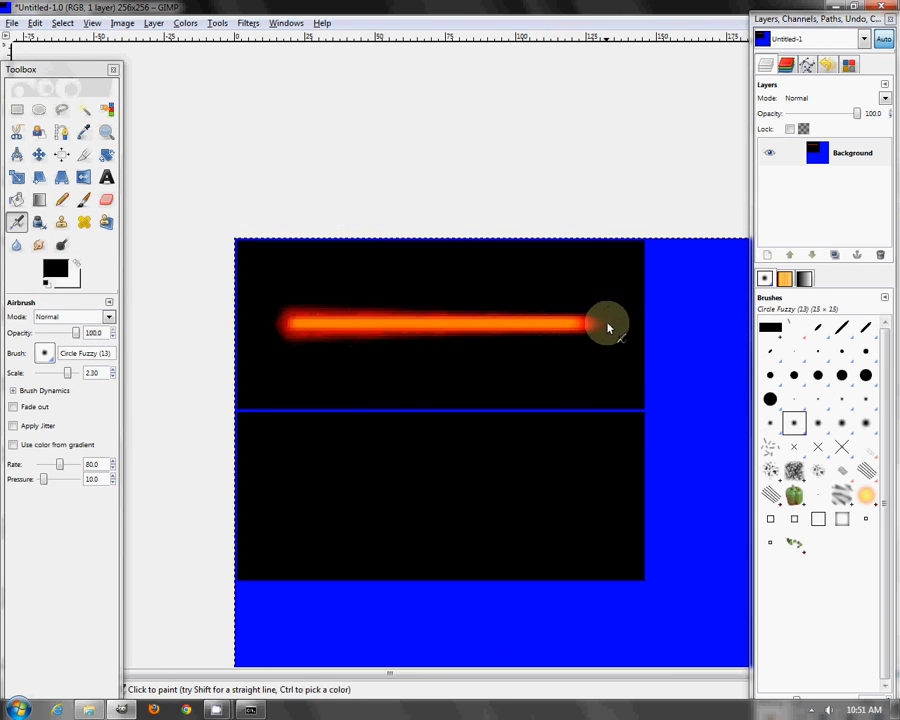
pyautogui.keyDown('shift'); pyautogui.click(273, 331); pyautogui.keyUp('shift')
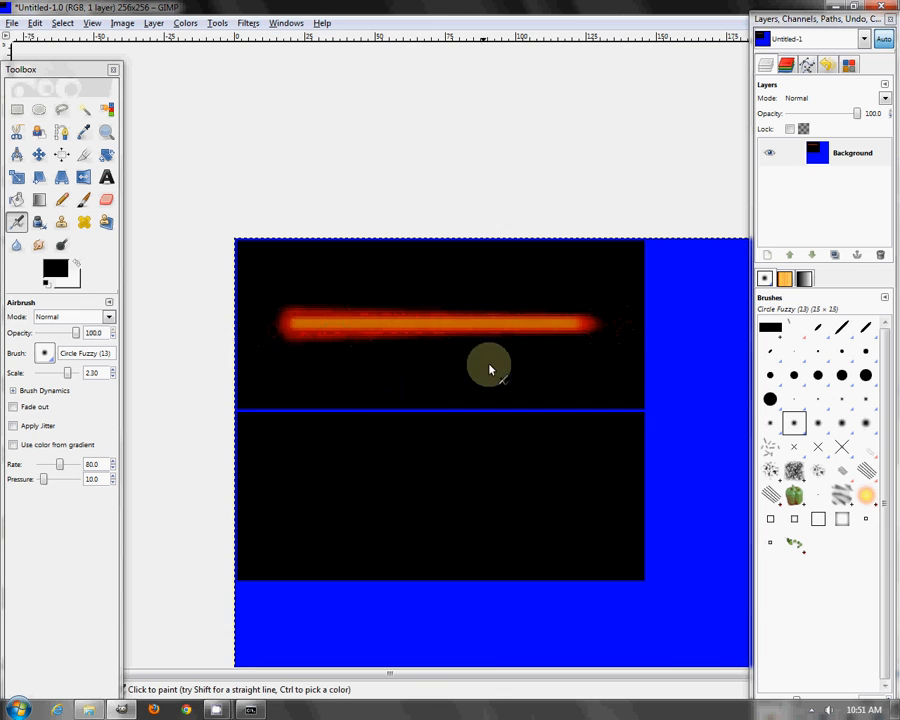
# - Copy the upper black rectangle with its beam, place the pasted copy exactly over the lower black rectangle, and anchor it
pyautogui.moveTo(500, 345)
pyautogui.mouseDown(button='middle')
pyautogui.moveTo(420, 342)
pyautogui.moveTo(488, 329)
pyautogui.mouseUp(button='middle')
pyautogui.click(17, 109)
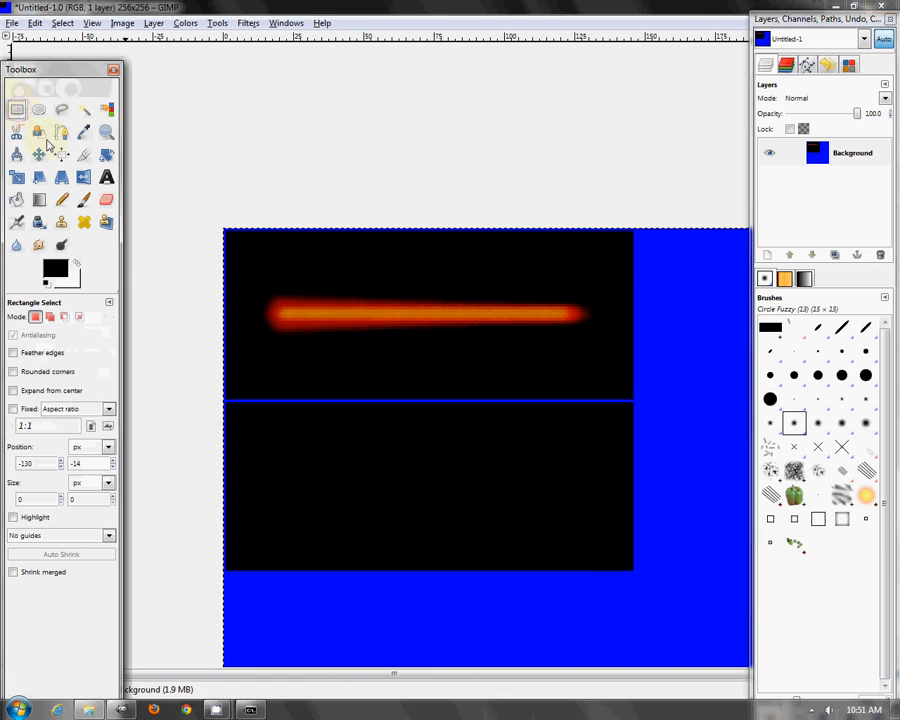
pyautogui.moveTo(229, 235); pyautogui.dragTo(631, 396)
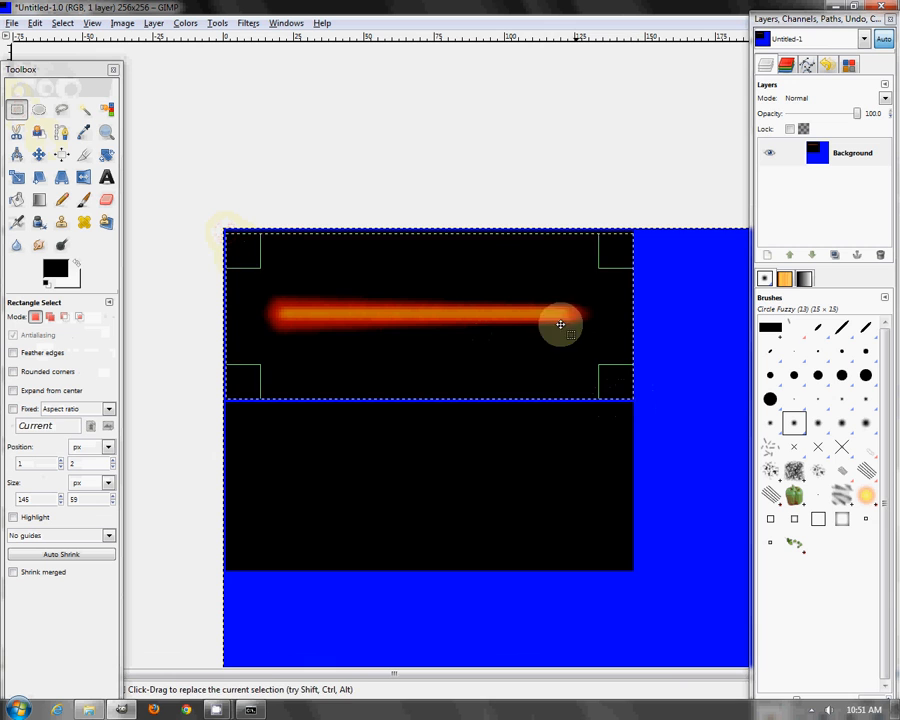
pyautogui.moveTo(498, 253); pyautogui.dragTo(502, 252)
pyautogui.hotkey('ctrl', 'c')
pyautogui.hotkey('ctrl', 'v')
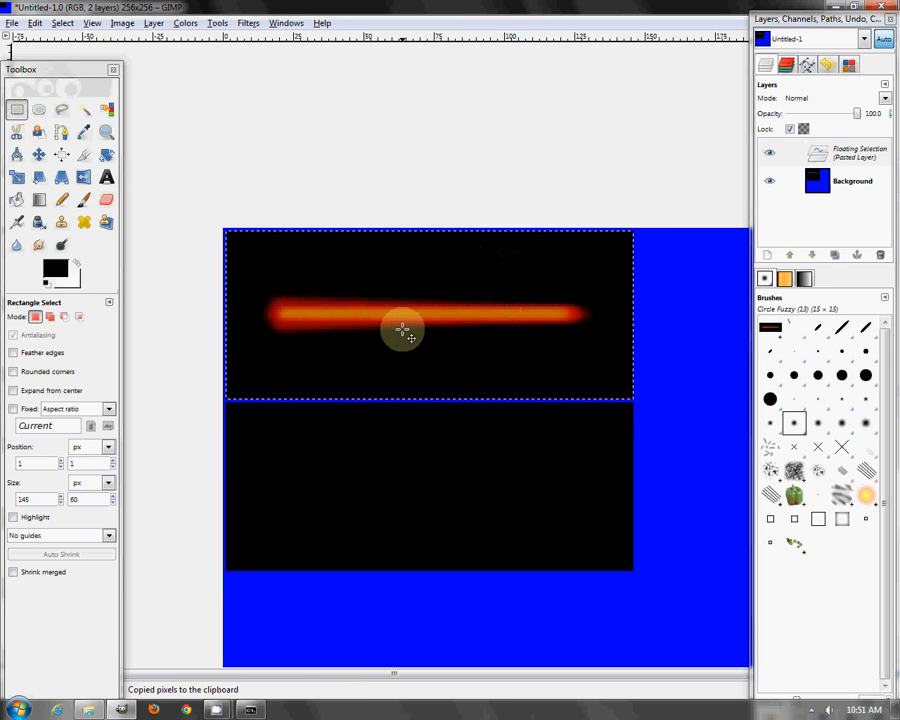
pyautogui.moveTo(398, 325); pyautogui.dragTo(404, 497)
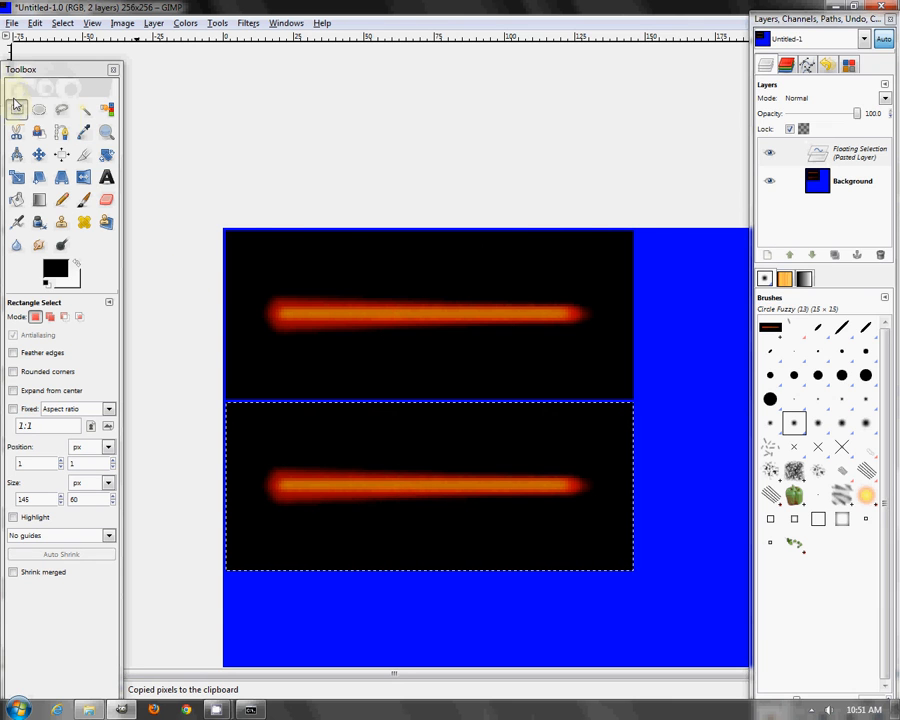
pyautogui.click(216, 138)
# - Start saving the image and browse to the Halo Custom Edition data\weapons\UMP_45\bitmaps folder on Local Disk (C:)
pyautogui.click(12, 22)
pyautogui.click(30, 147)
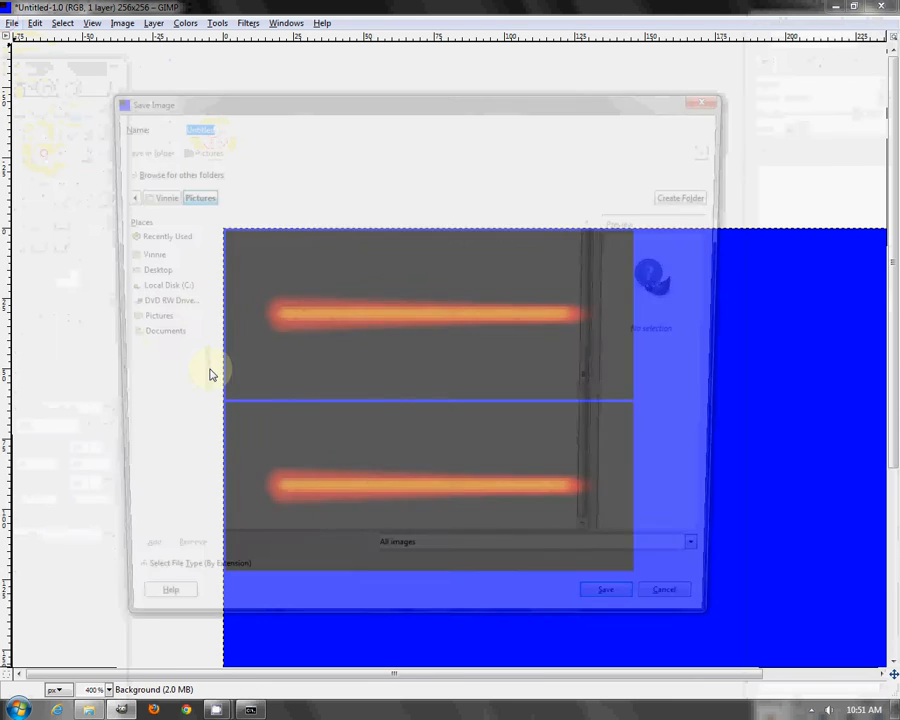
pyautogui.click(152, 286)
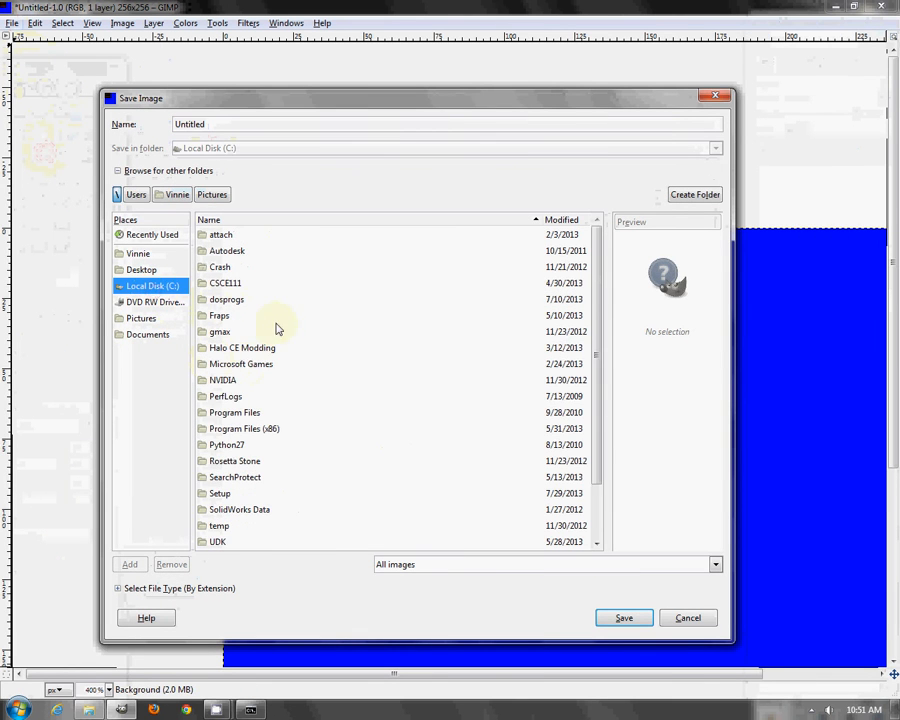
pyautogui.doubleClick(241, 364)
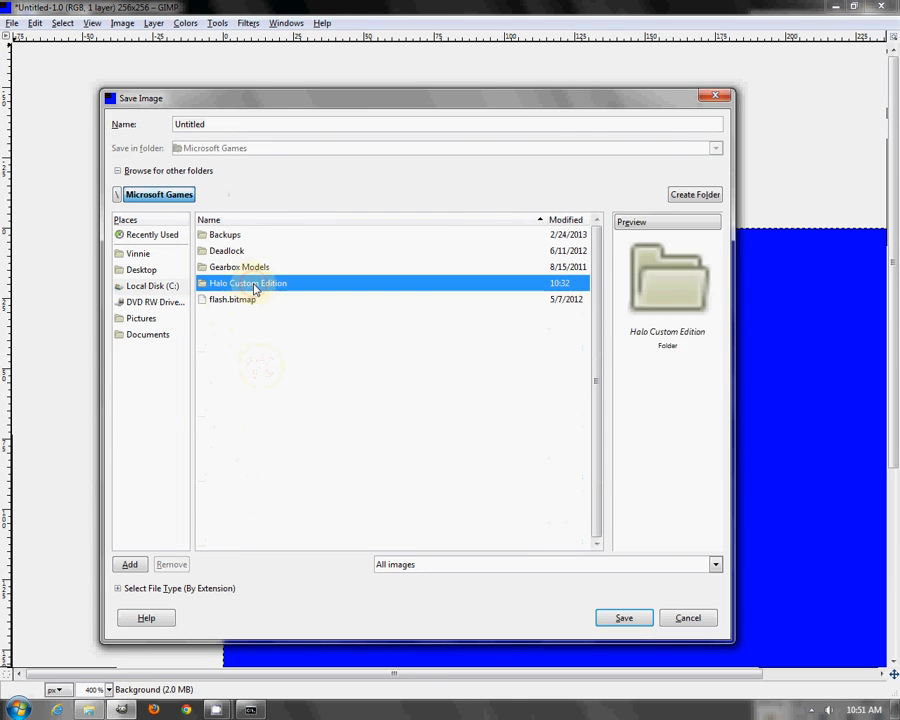
pyautogui.doubleClick(250, 283)
pyautogui.doubleClick(226, 283)
pyautogui.doubleClick(245, 383)
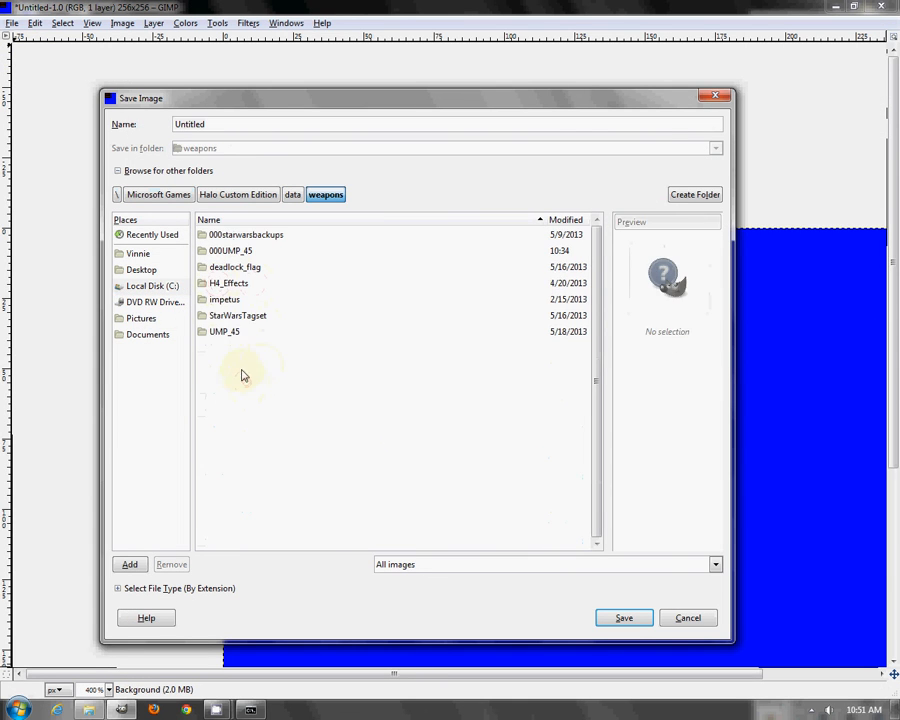
pyautogui.doubleClick(228, 331)
pyautogui.doubleClick(226, 267)
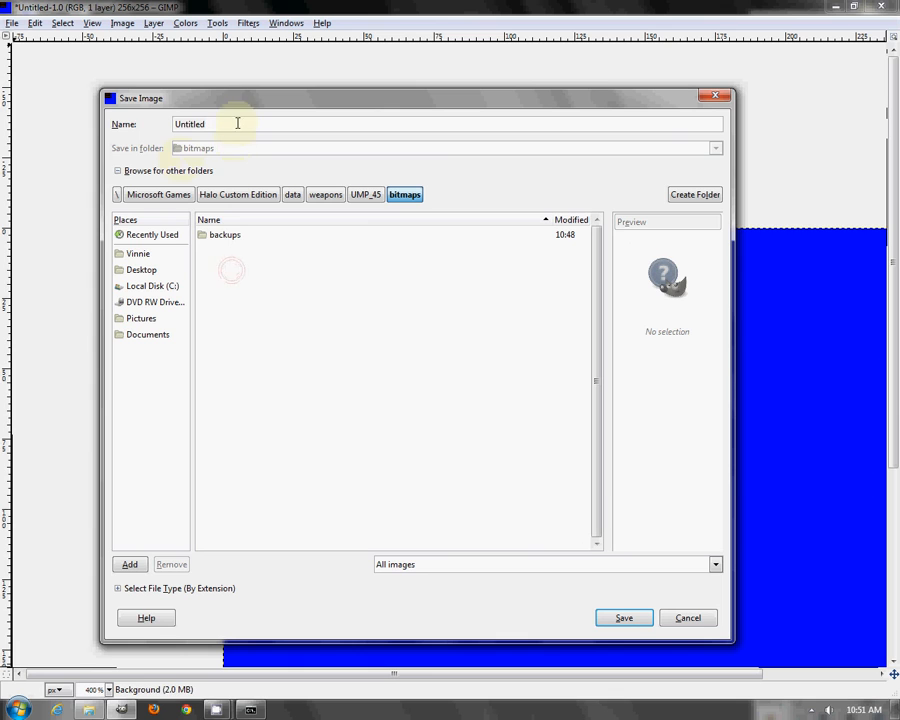
# - Save the image as laser.tif without compression and close GIMP
pyautogui.moveTo(237, 123); pyautogui.dragTo(92, 120)
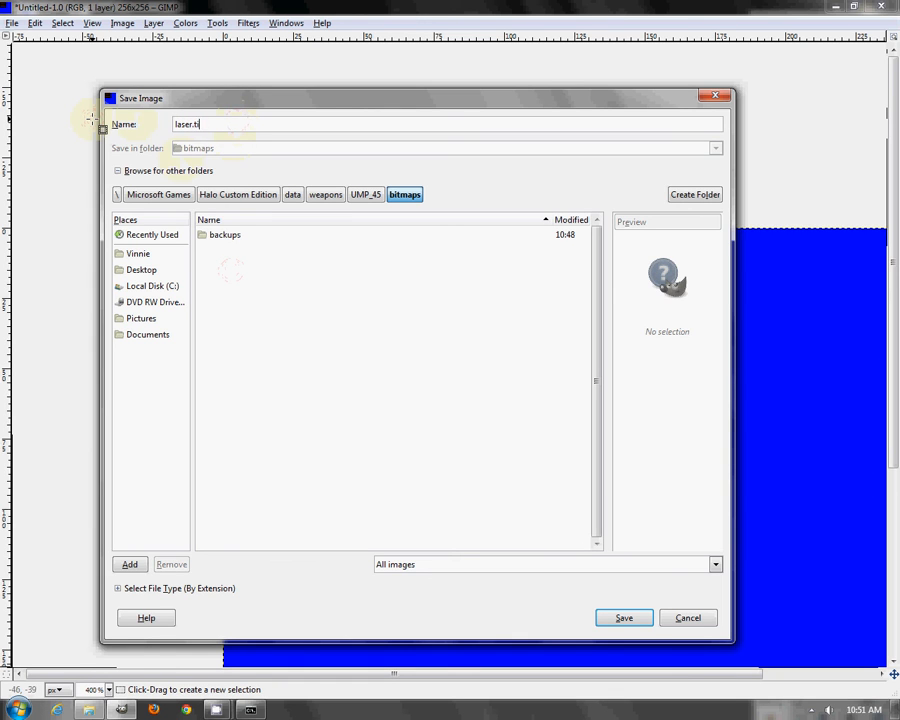
pyautogui.press('Return')
pyautogui.press('Return')
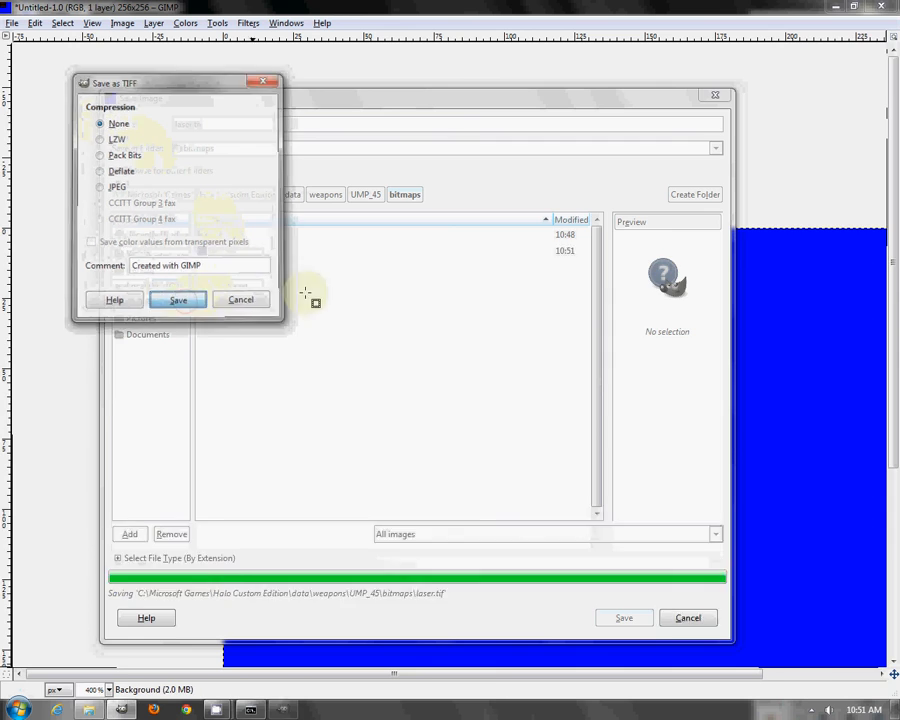
pyautogui.click(876, 8)
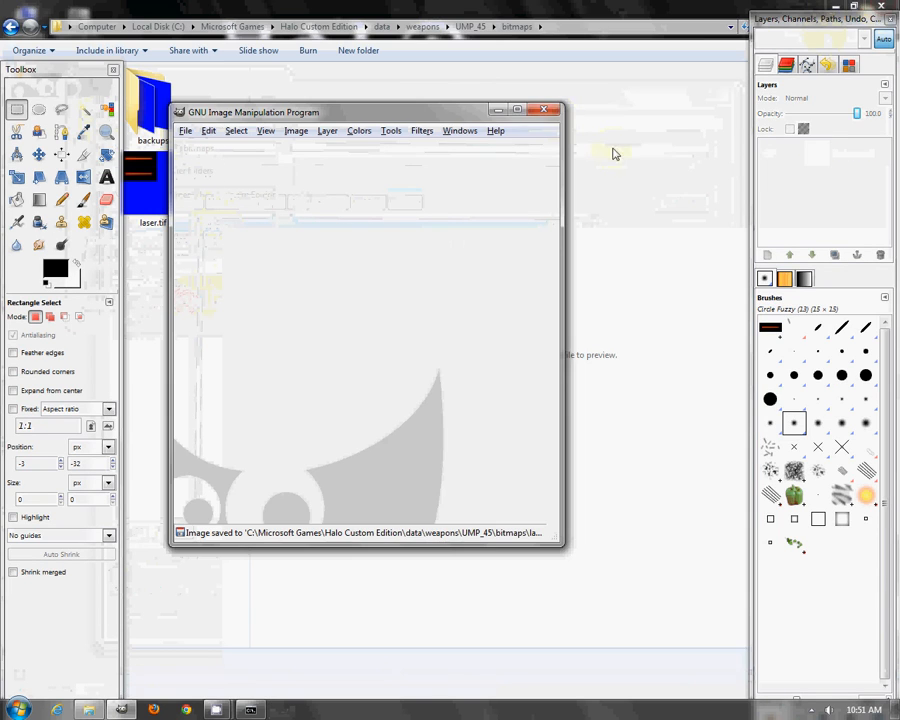
pyautogui.click(545, 112)
# - Begin a tool command in the Command Prompt and launch kornman00v102.exe from the Halo Custom Edition folder
pyautogui.click(250, 709)
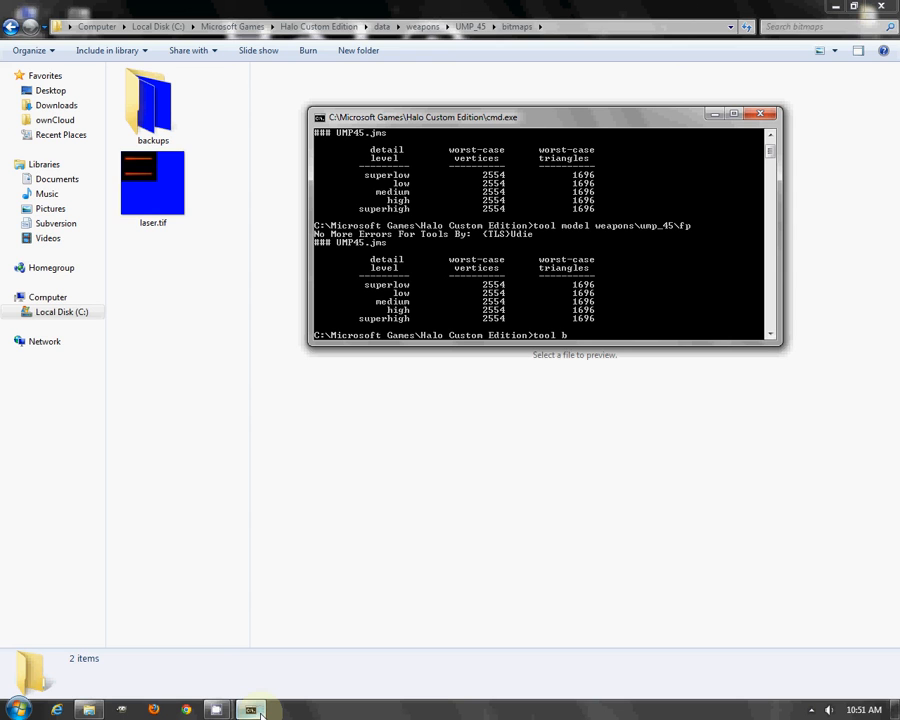
pyautogui.click(324, 26)
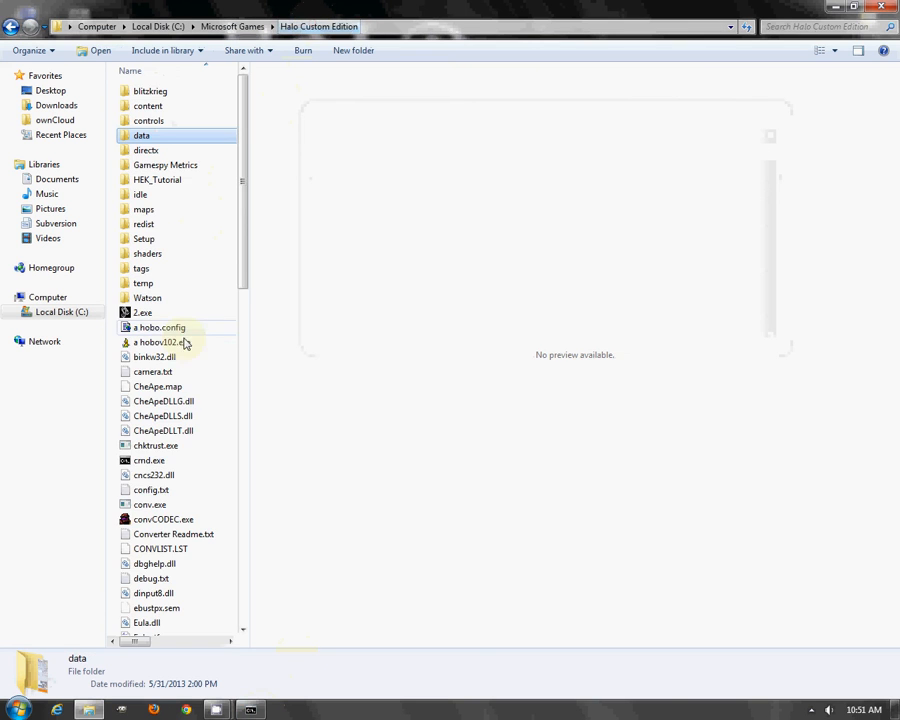
pyautogui.scroll(-9, 180, 360)
pyautogui.scroll(-3, 173, 400)
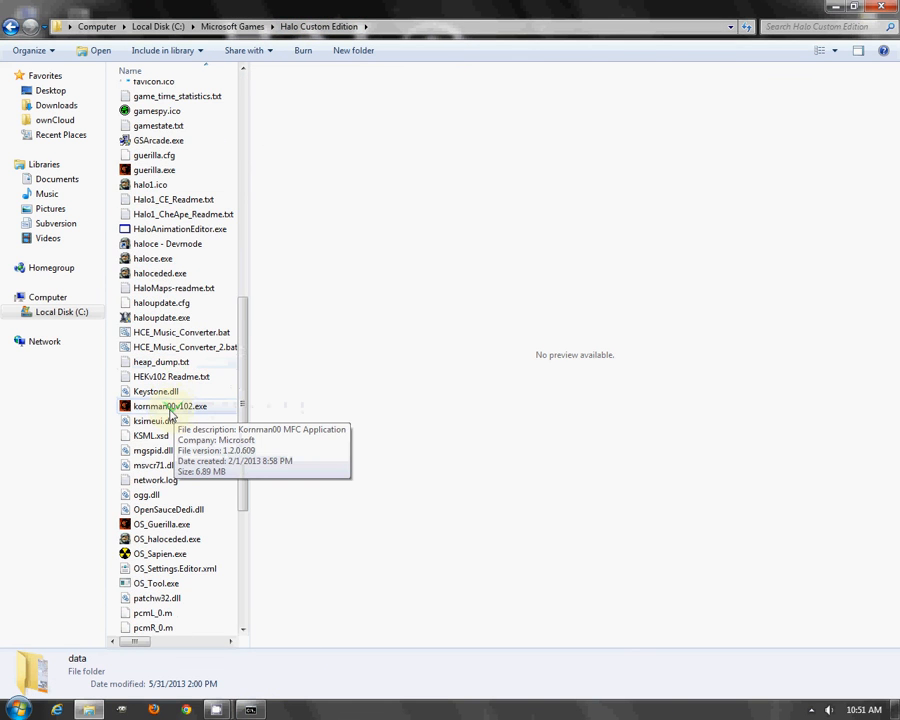
pyautogui.doubleClick(173, 402)
# - Create a new bitmap tag with the type sprites, the format 32-bit color and the usage default
pyautogui.hotkey('ctrl', 'n')
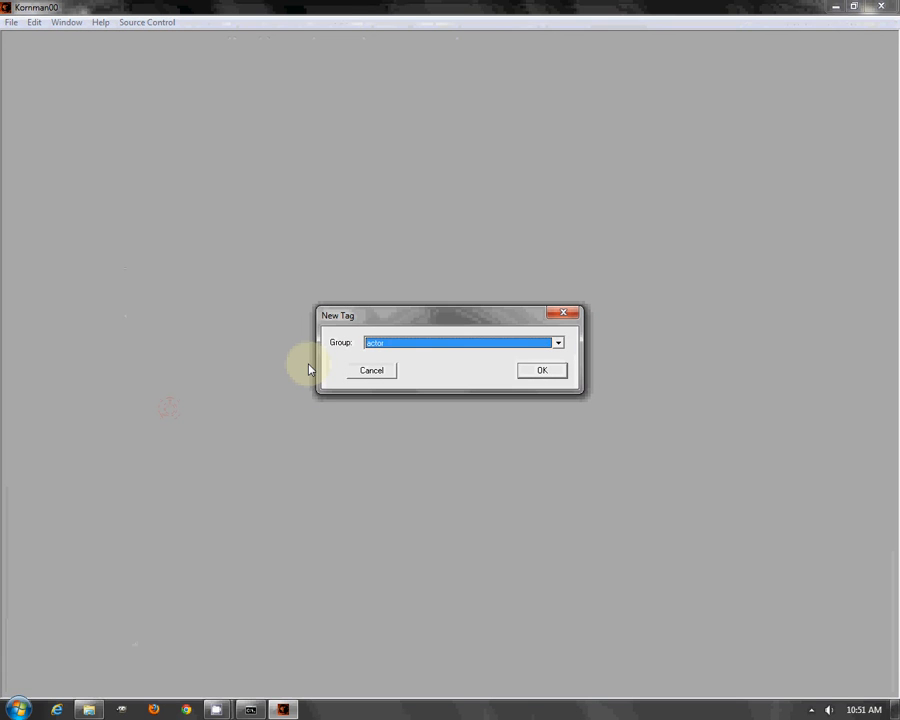
pyautogui.press('b')
pyautogui.press('b')
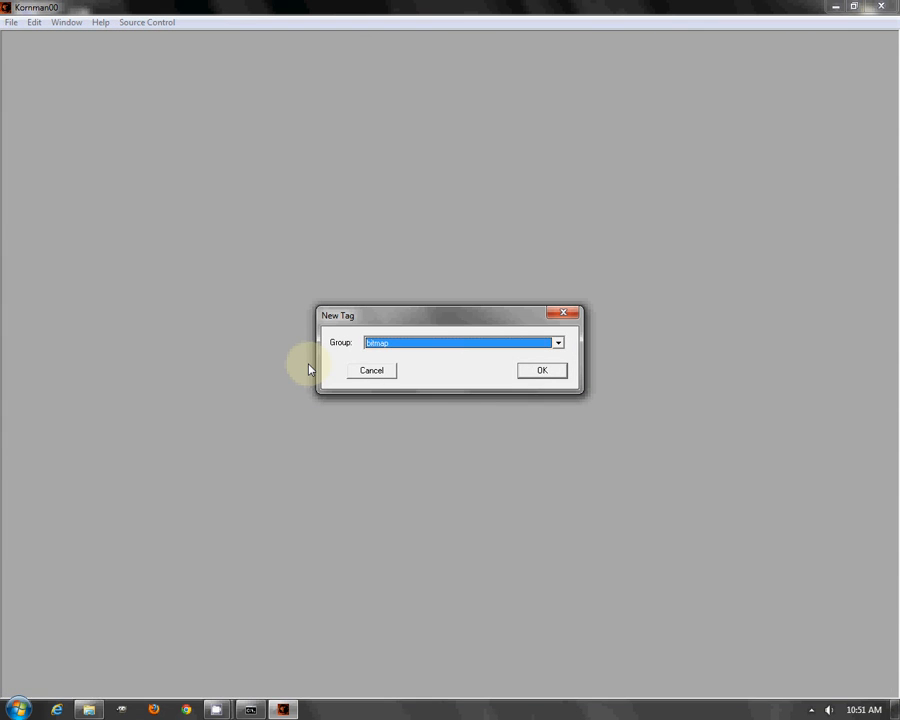
pyautogui.press('Return')
pyautogui.click(220, 225)
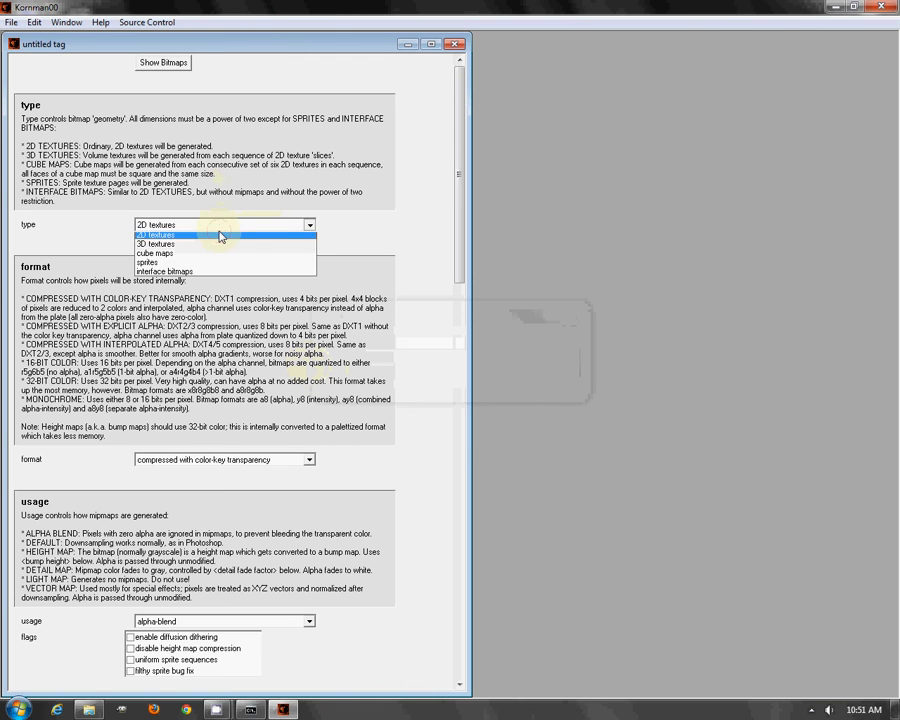
pyautogui.click(204, 264)
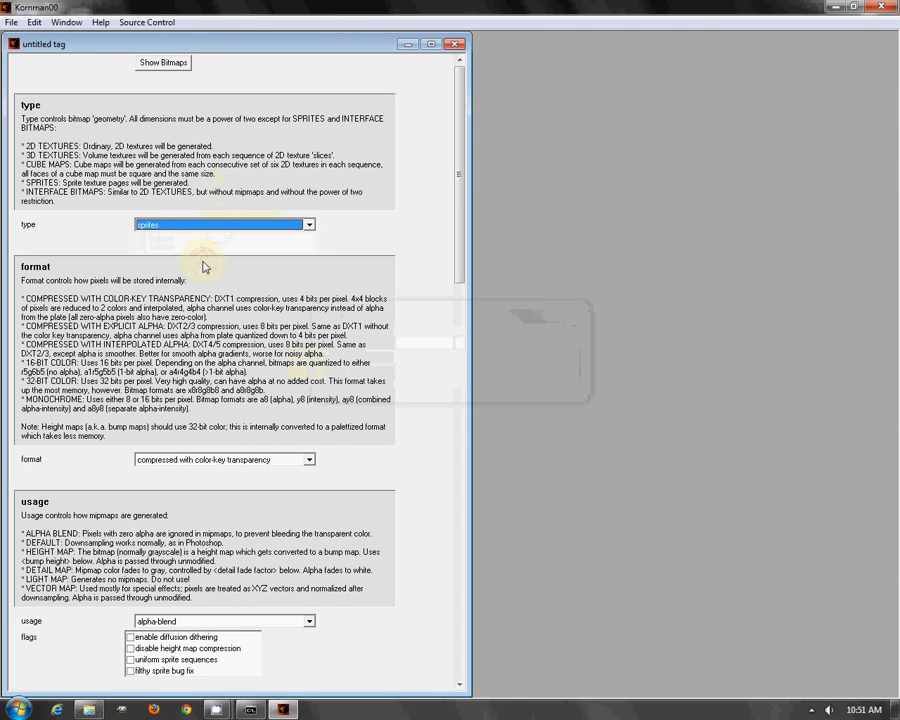
pyautogui.click(222, 459)
pyautogui.click(200, 508)
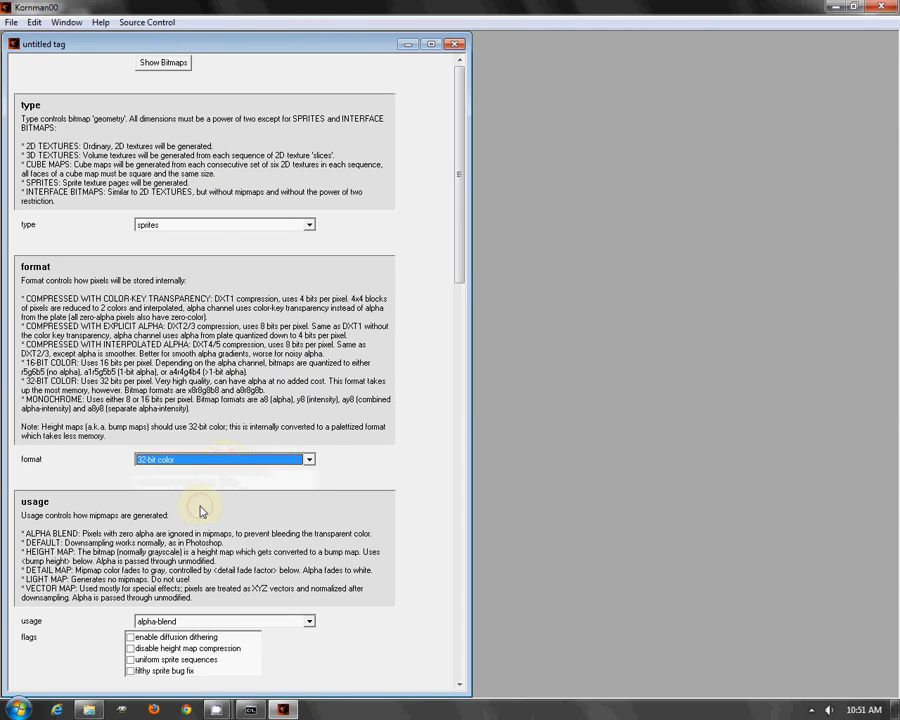
pyautogui.click(206, 620)
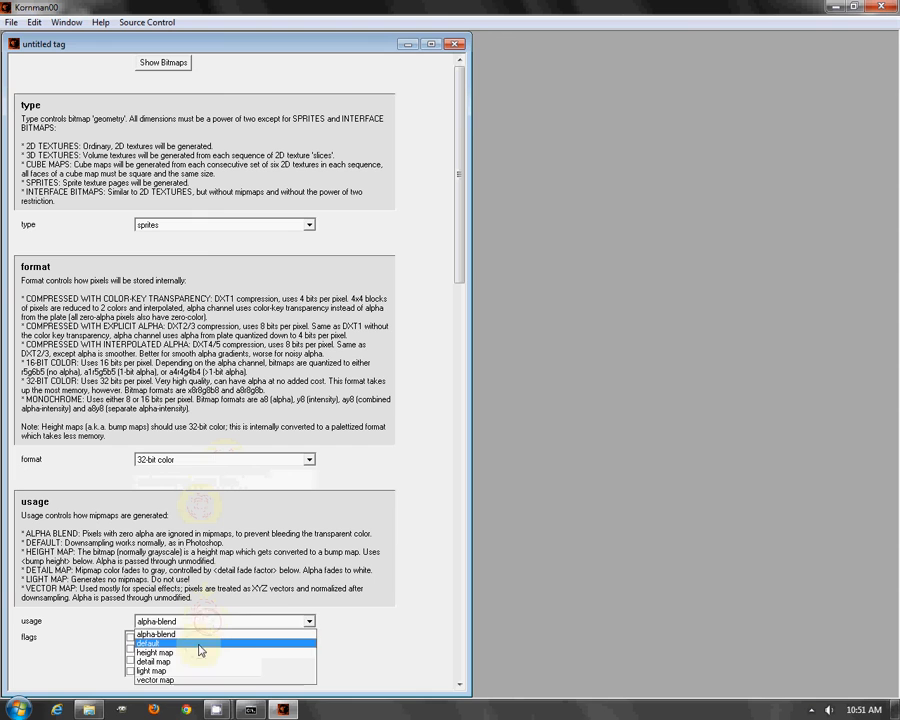
pyautogui.click(198, 643)
# - Close the new tag and save it as laser in the weapons\ump_45\bitmaps folder
pyautogui.click(455, 44)
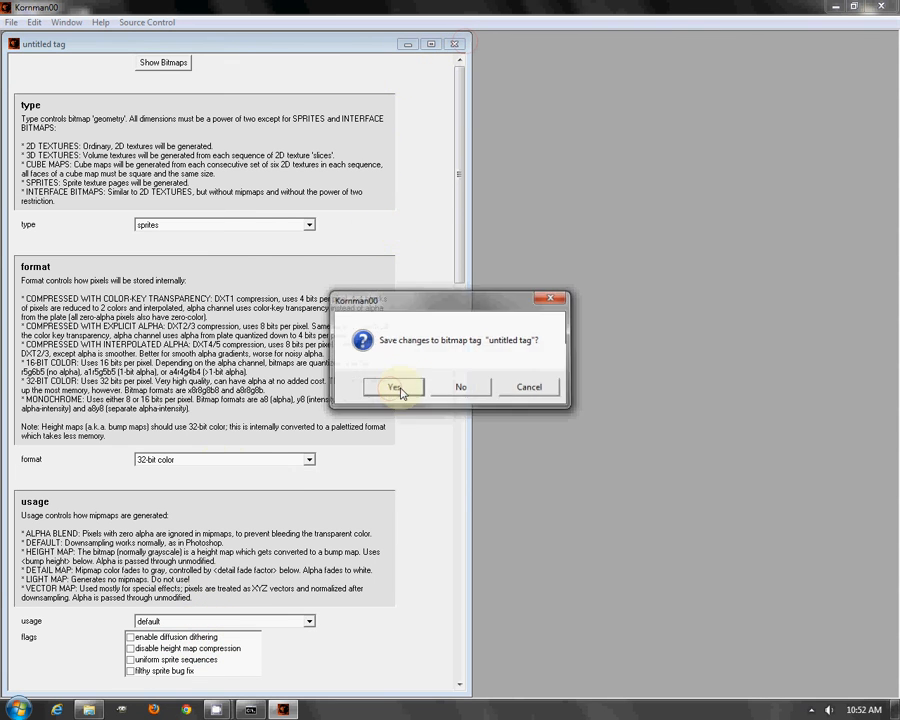
pyautogui.click(399, 385)
pyautogui.scroll(-2, 398, 416)
pyautogui.doubleClick(362, 417)
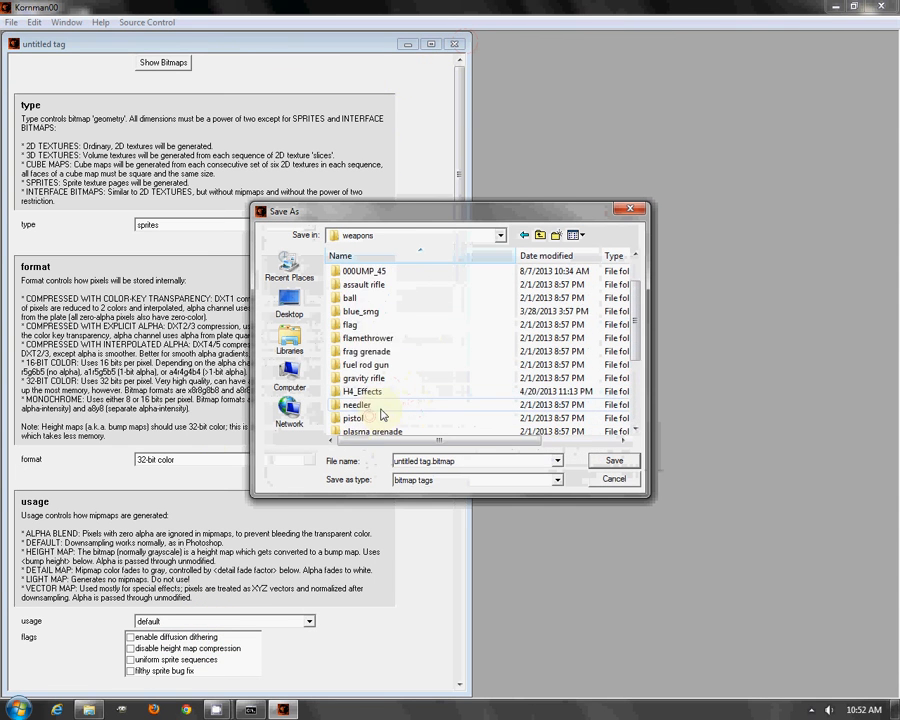
pyautogui.scroll(-3, 370, 415)
pyautogui.click(368, 419)
pyautogui.doubleClick(368, 419)
pyautogui.doubleClick(372, 285)
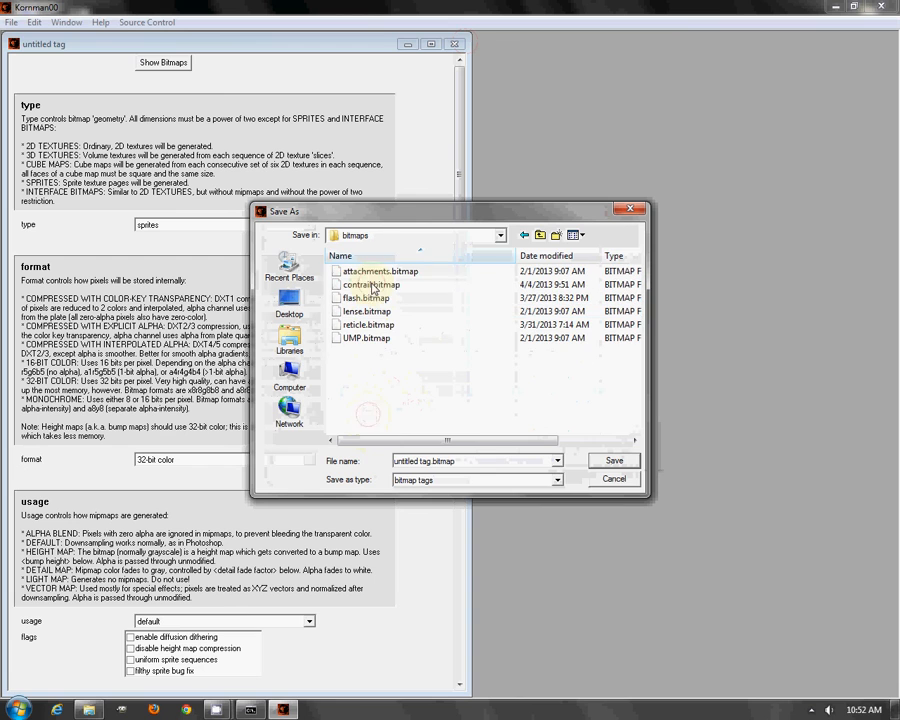
pyautogui.tripleClick(450, 463)
pyautogui.write('laser')
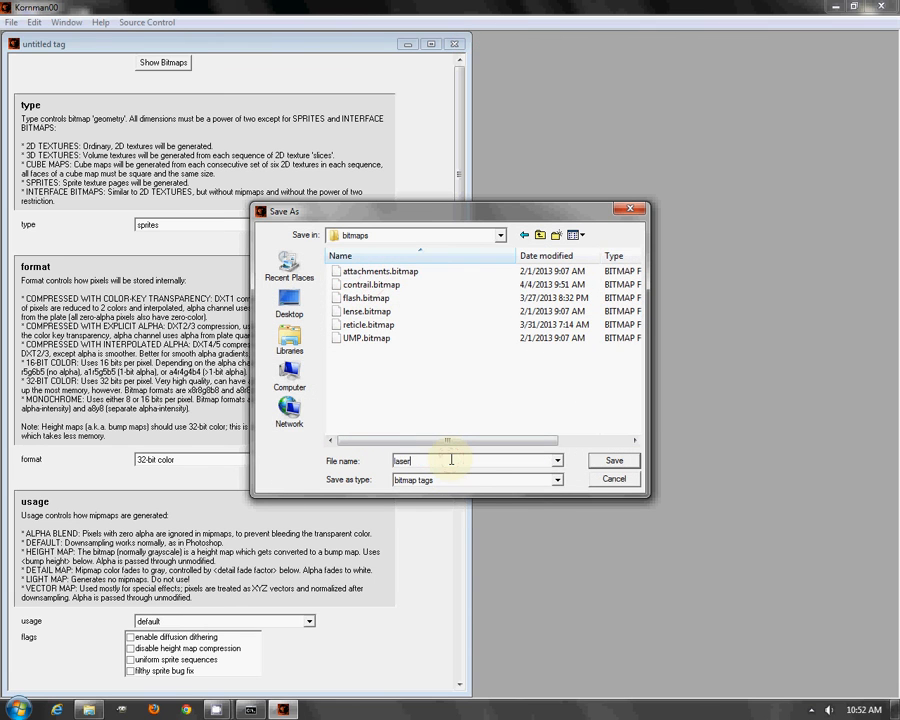
pyautogui.press('Return')
# - Switch to the Command Prompt and compile the bitmaps with "tool bitmaps weapons\ump_45\bitmaps"
pyautogui.click(250, 708)
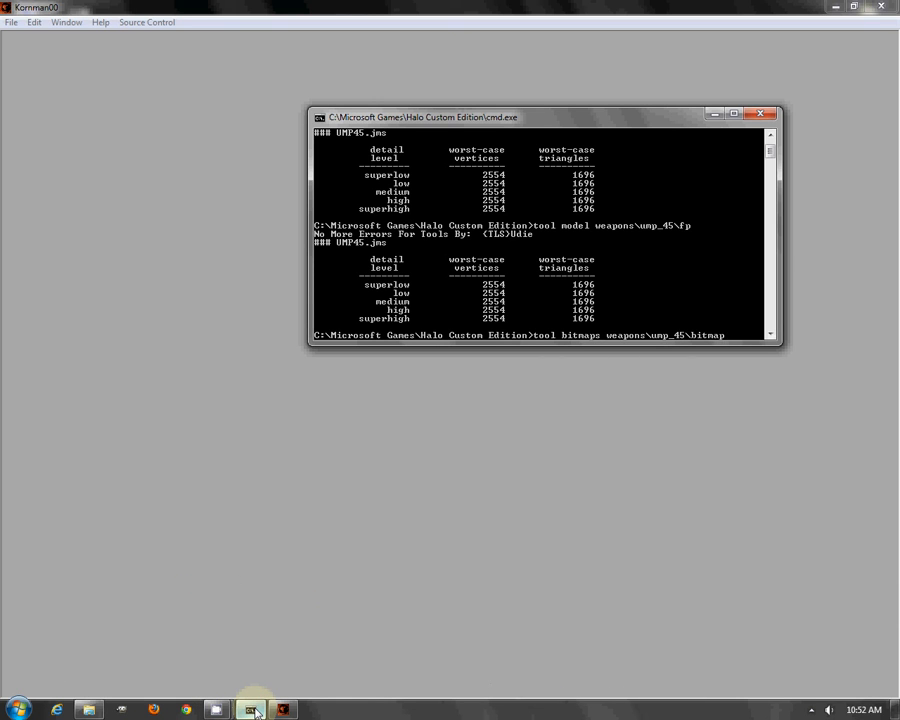
pyautogui.write('s')
pyautogui.press('Return')
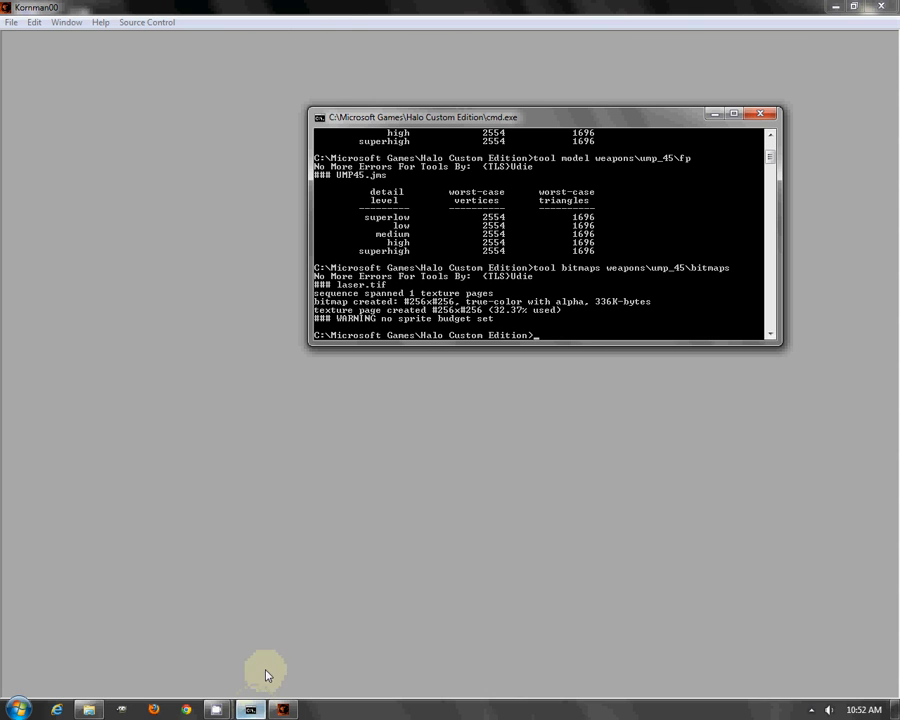
# - Return to Kornman00 and open laser.bitmap from the weapons\ump_45\bitmaps folder
pyautogui.click(12, 22)
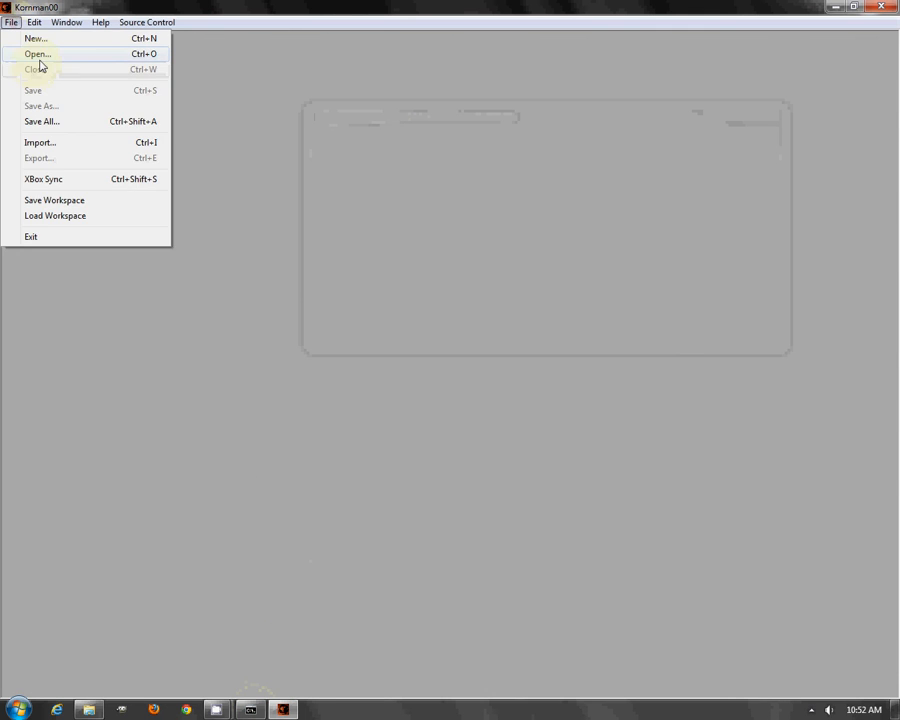
pyautogui.click(36, 54)
pyautogui.scroll(-3, 385, 411)
pyautogui.doubleClick(368, 396)
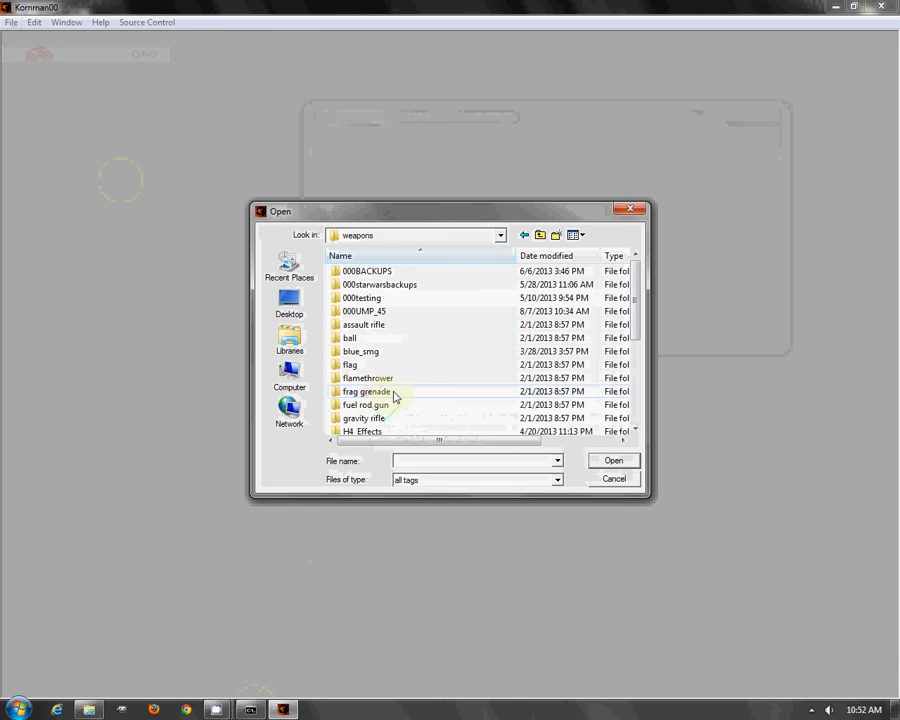
pyautogui.scroll(-4, 386, 394)
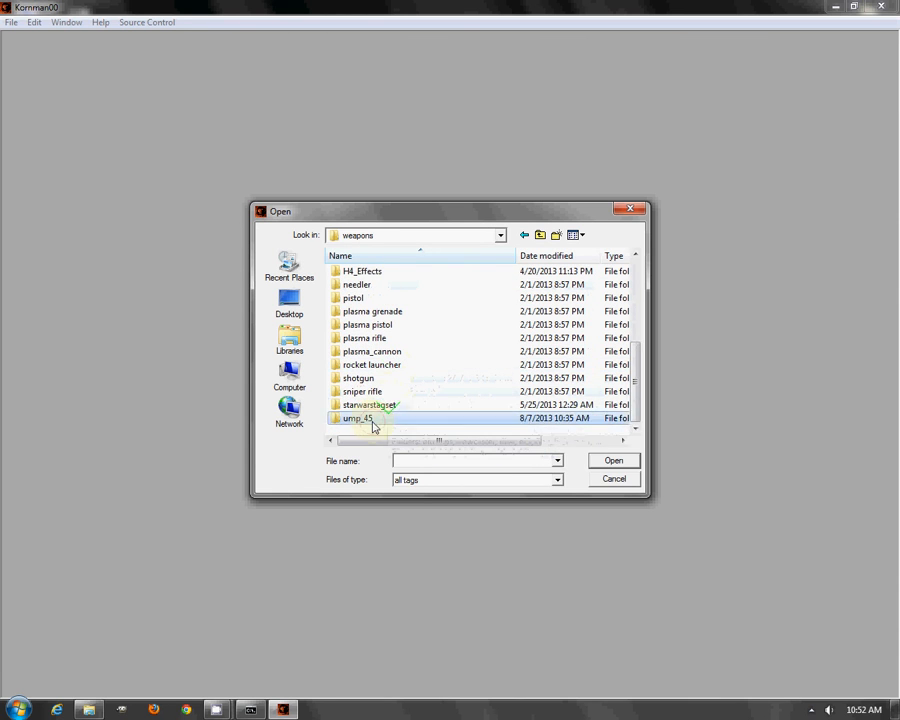
pyautogui.doubleClick(374, 420)
pyautogui.doubleClick(375, 286)
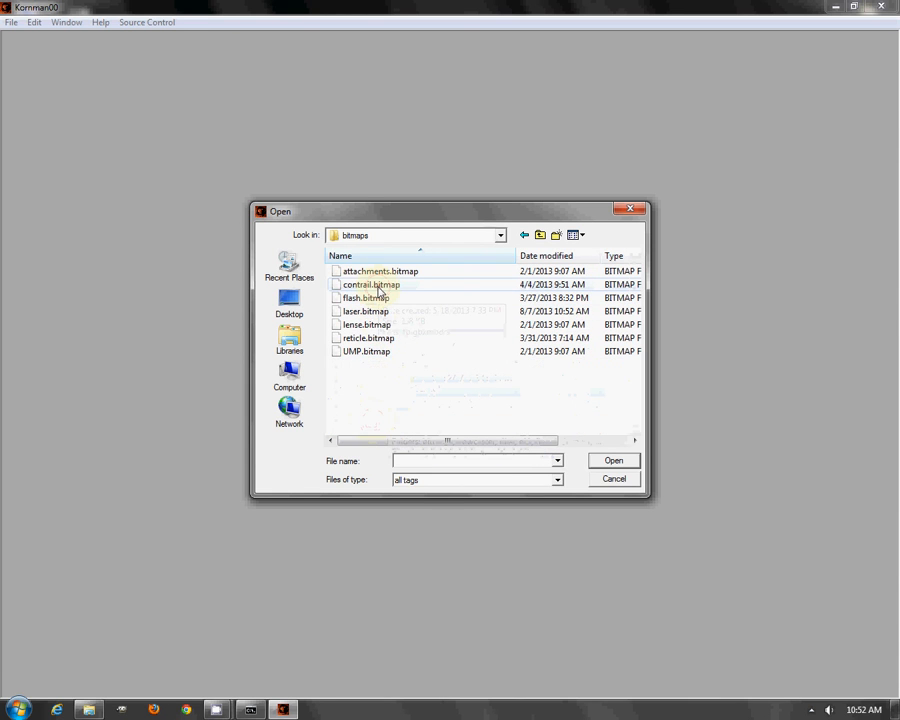
pyautogui.doubleClick(370, 311)
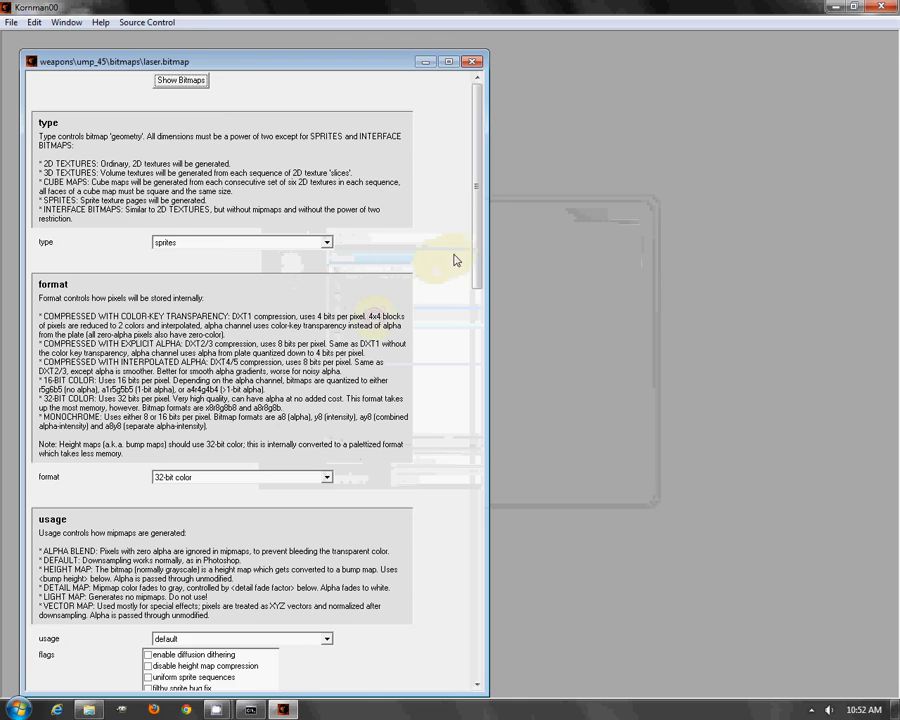
# - Set the laser bitmap's sprite budget size to 256x256 and its count to 1, and close the tag with the changes saved
pyautogui.moveTo(478, 270); pyautogui.dragTo(482, 436)
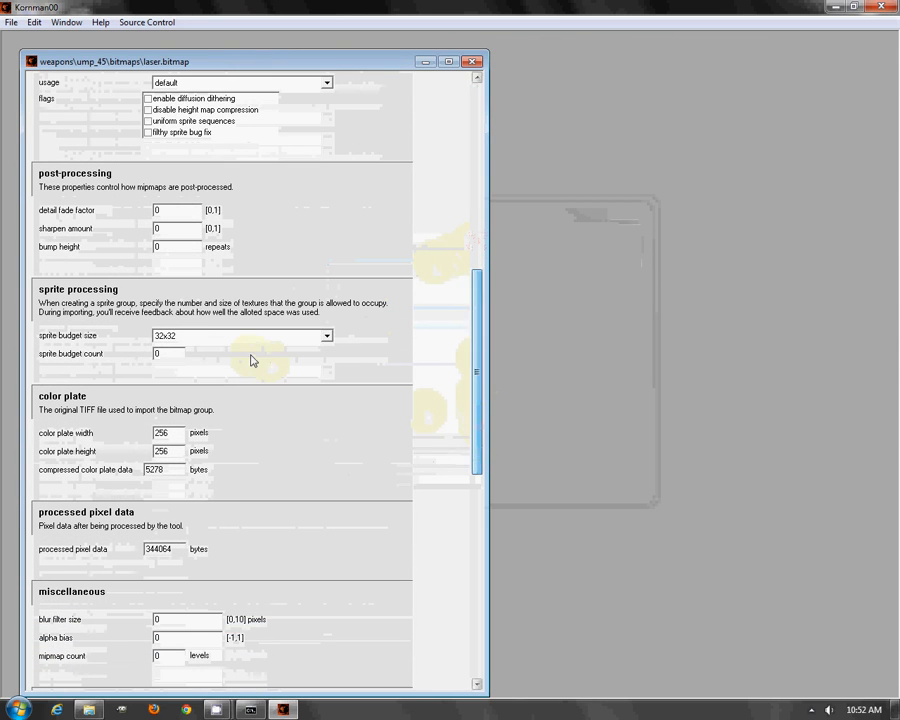
pyautogui.click(195, 336)
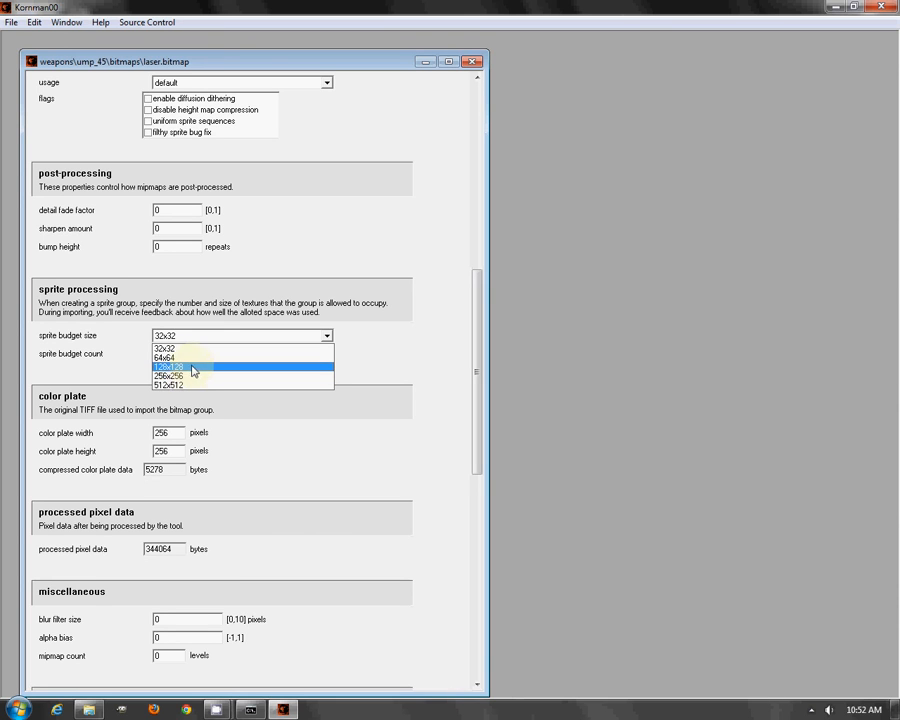
pyautogui.click(188, 376)
pyautogui.click(368, 140)
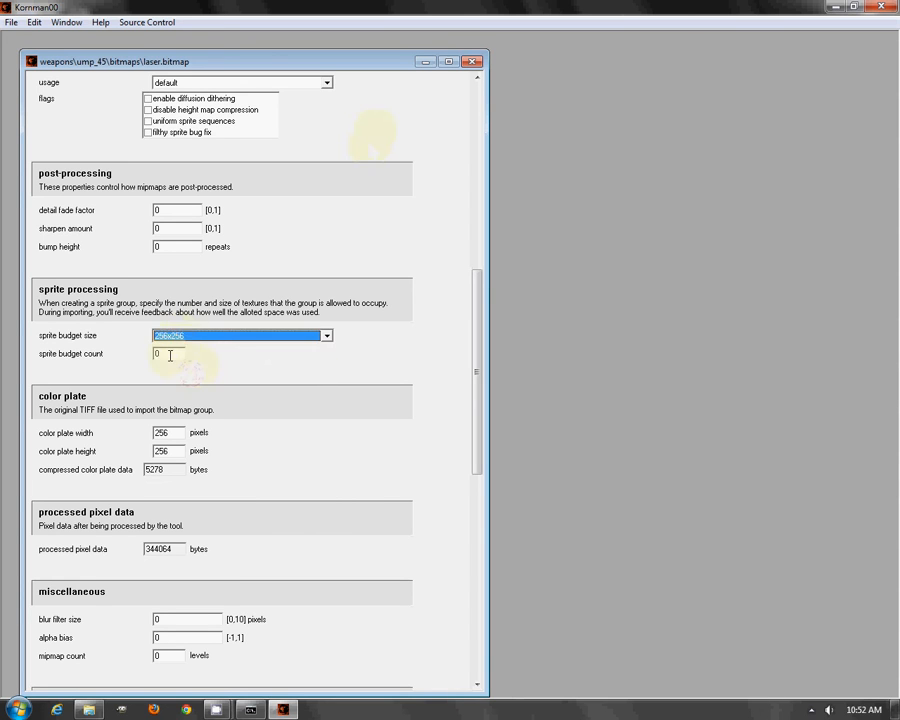
pyautogui.doubleClick(169, 354)
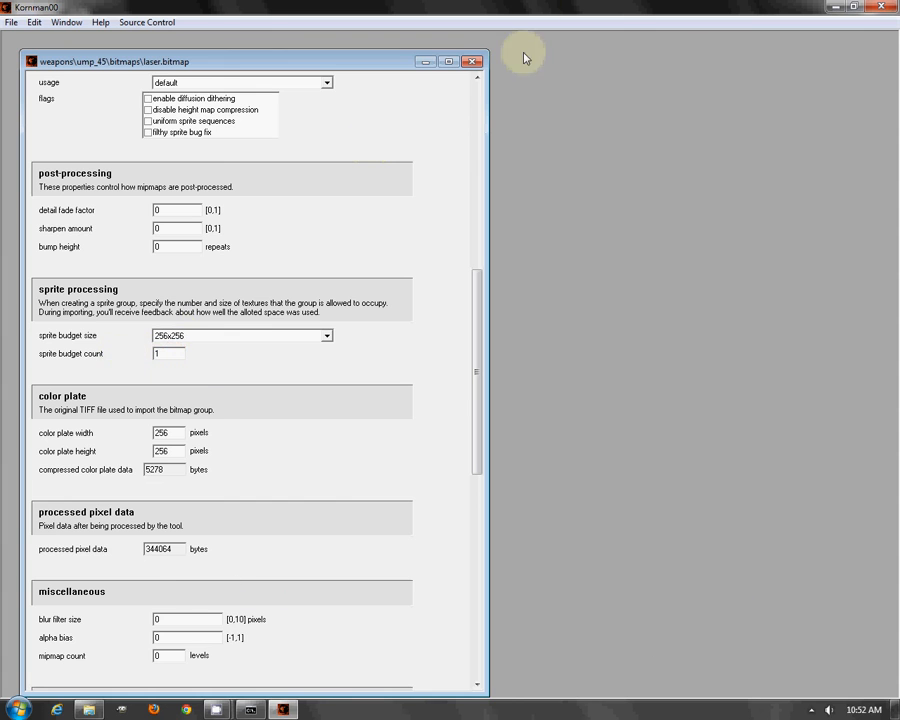
pyautogui.click(476, 62)
pyautogui.click(424, 389)
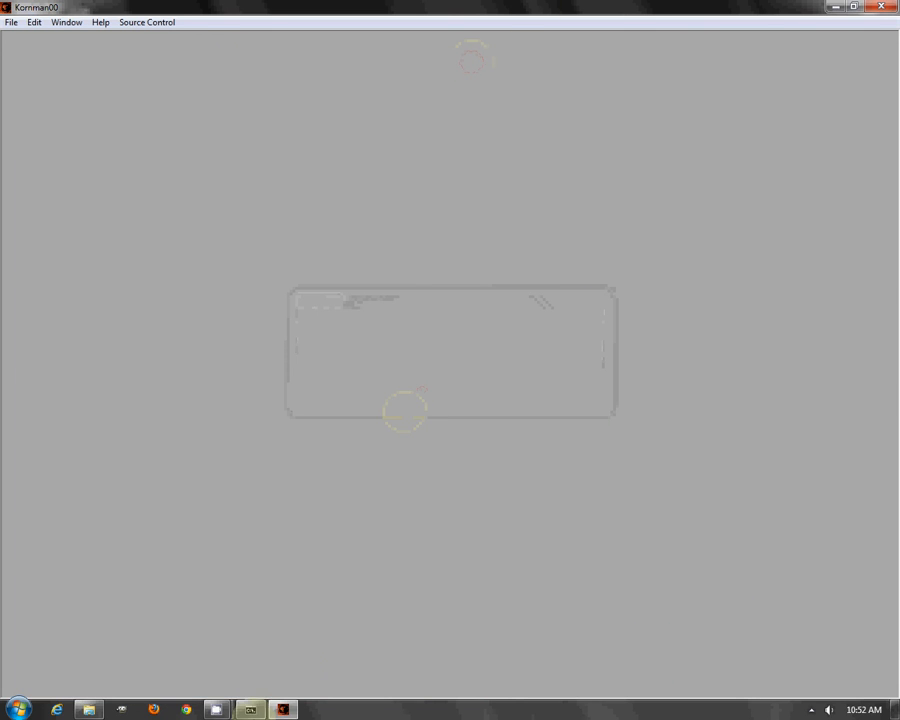
# - Rerun "tool bitmaps weapons\ump_45\bitmaps" in the Command Prompt and return to Kornman00
pyautogui.click(250, 710)
pyautogui.press('Up')
pyautogui.press('Return')
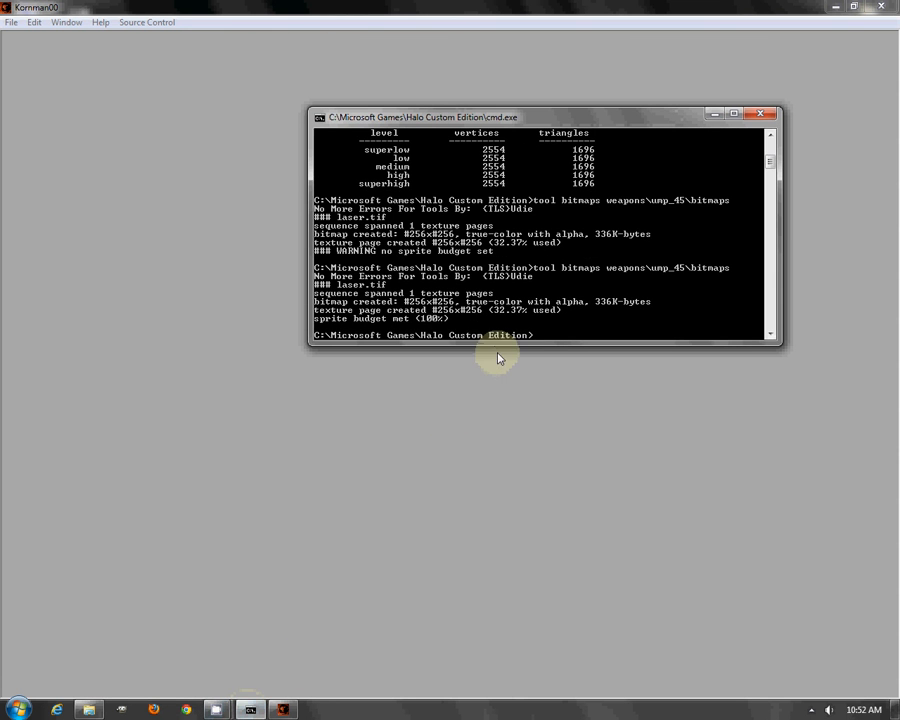
pyautogui.click(254, 483)
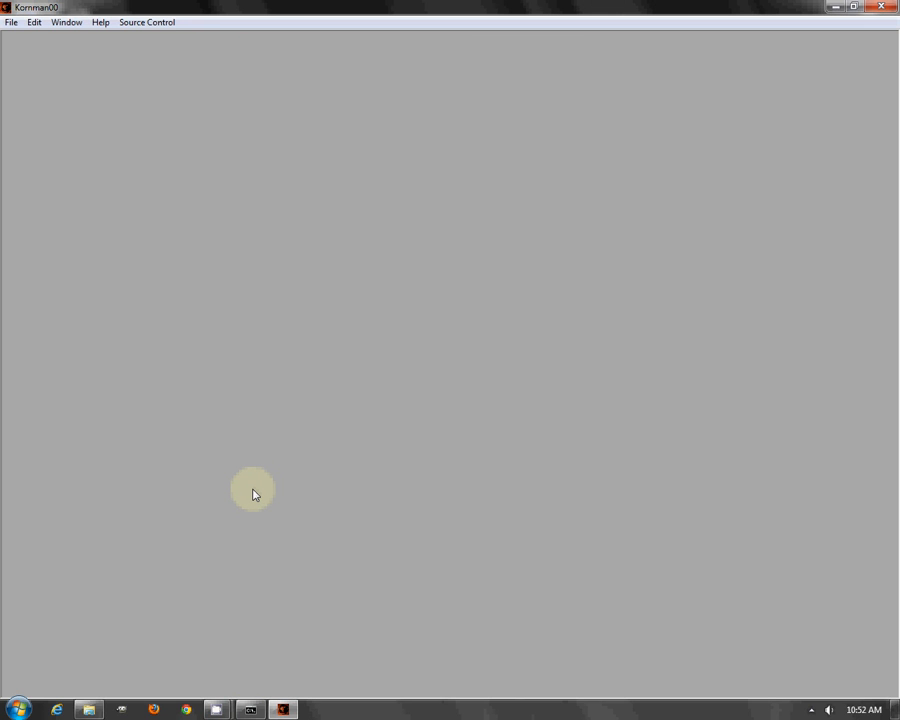
# - Create a new tag from the particle group
pyautogui.click(11, 22)
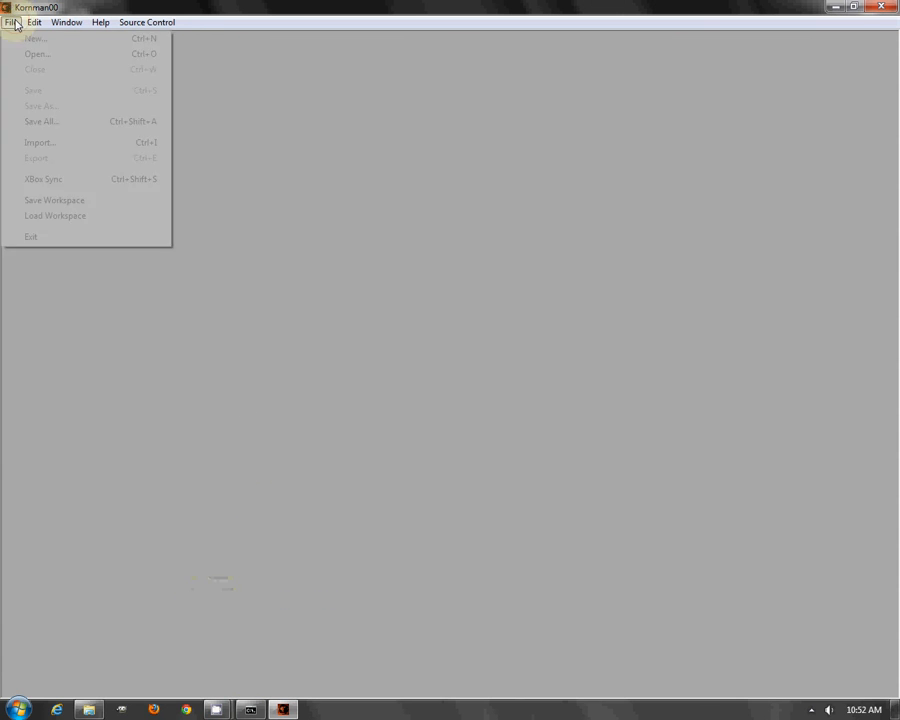
pyautogui.click(30, 38)
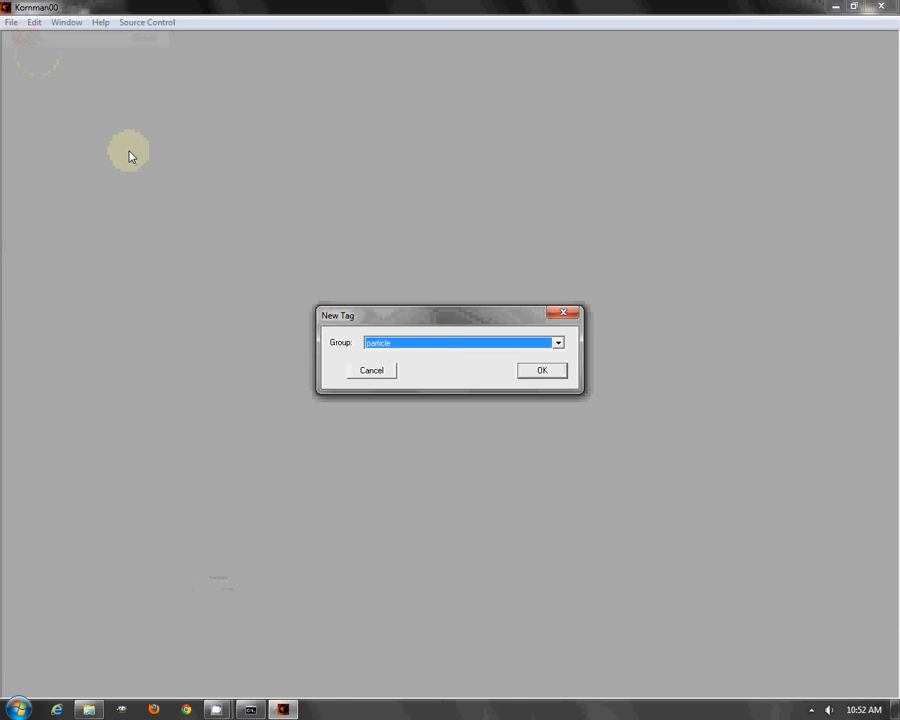
pyautogui.press('Return')
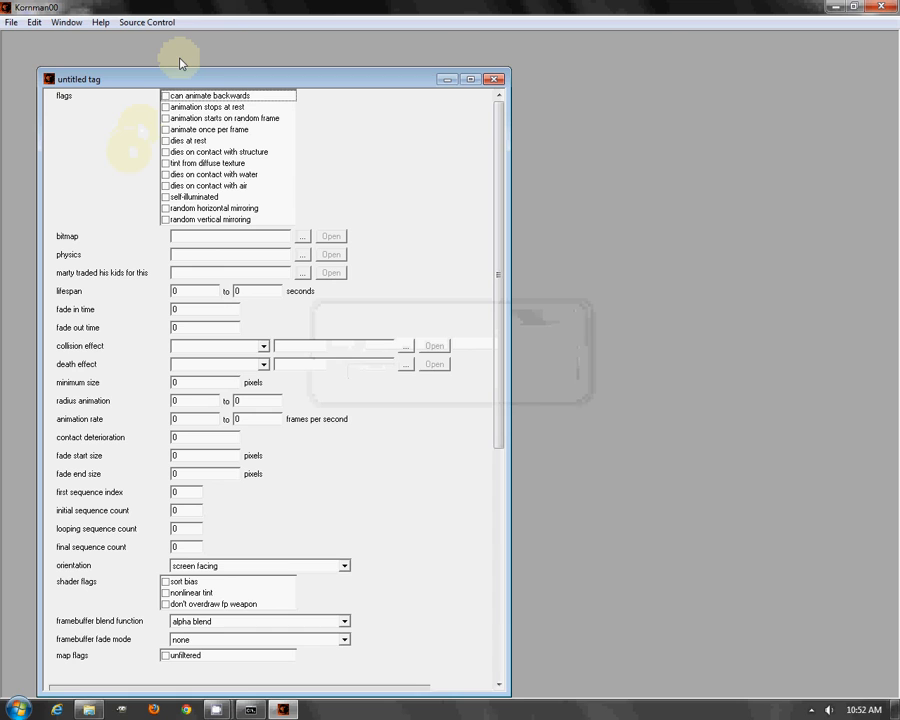
# - Enable the particle's self-illuminated flag and set its bitmap reference to weapons\ump_45\bitmaps\laser
pyautogui.click(166, 197)
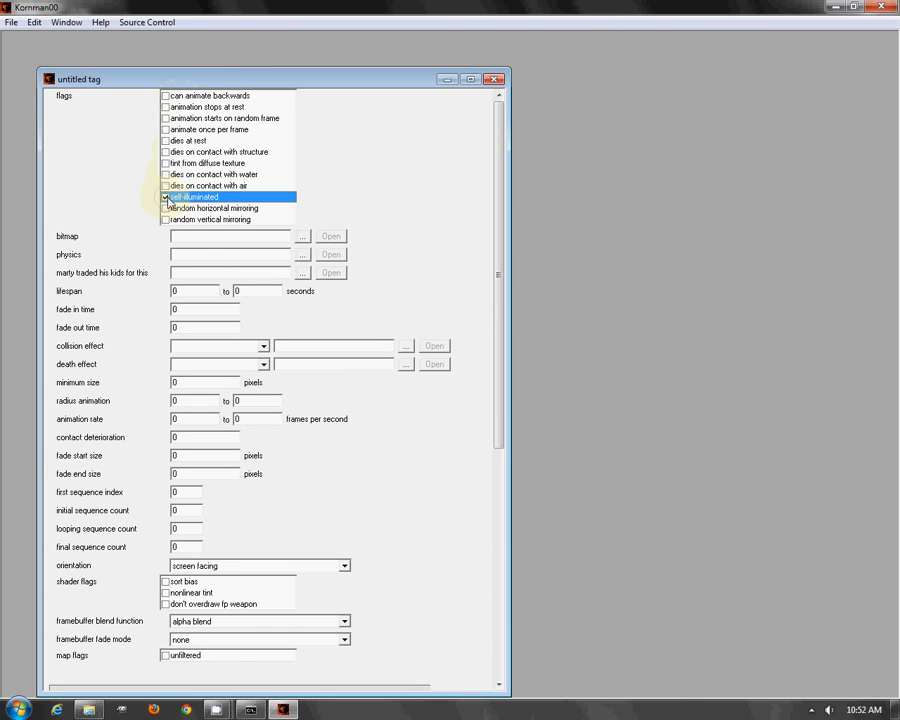
pyautogui.click(196, 236)
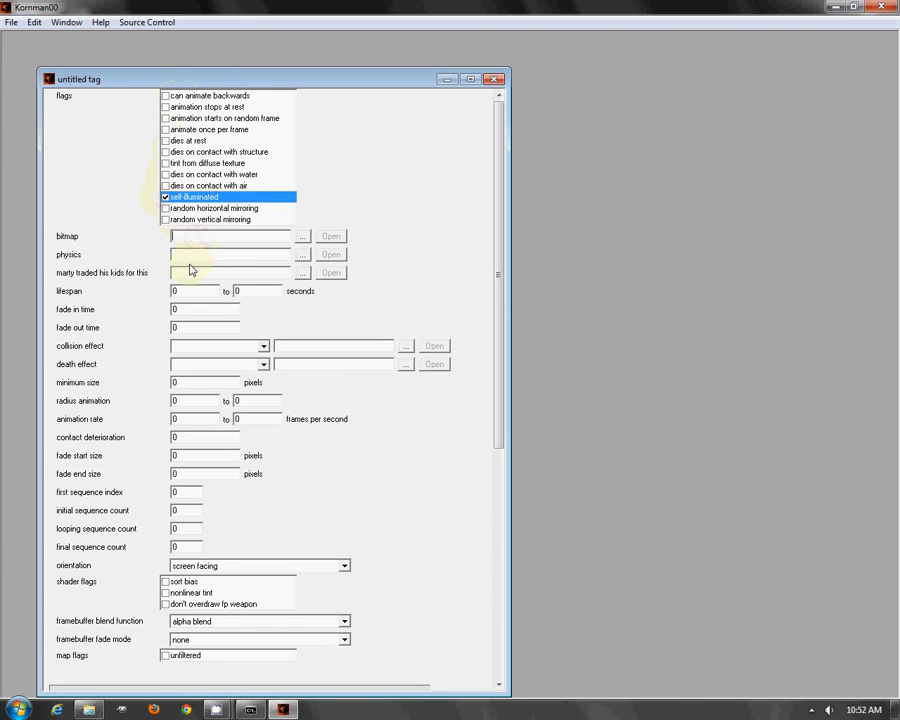
pyautogui.write('weapons\\ump_45\\')
pyautogui.write('bitmaps\\laser')
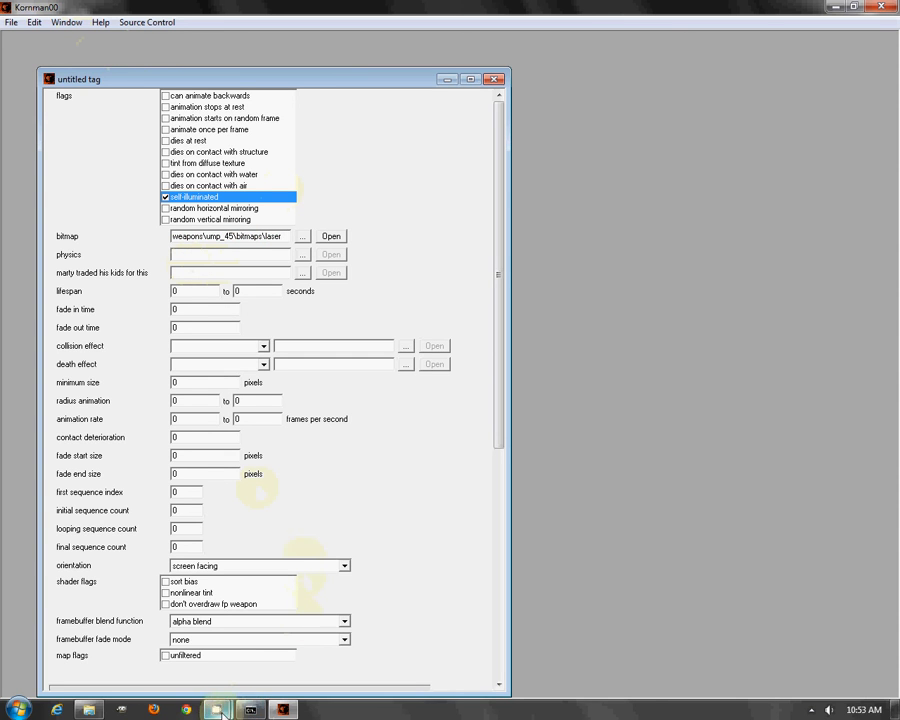
pyautogui.moveTo(216, 709)
pyautogui.click(166, 645)
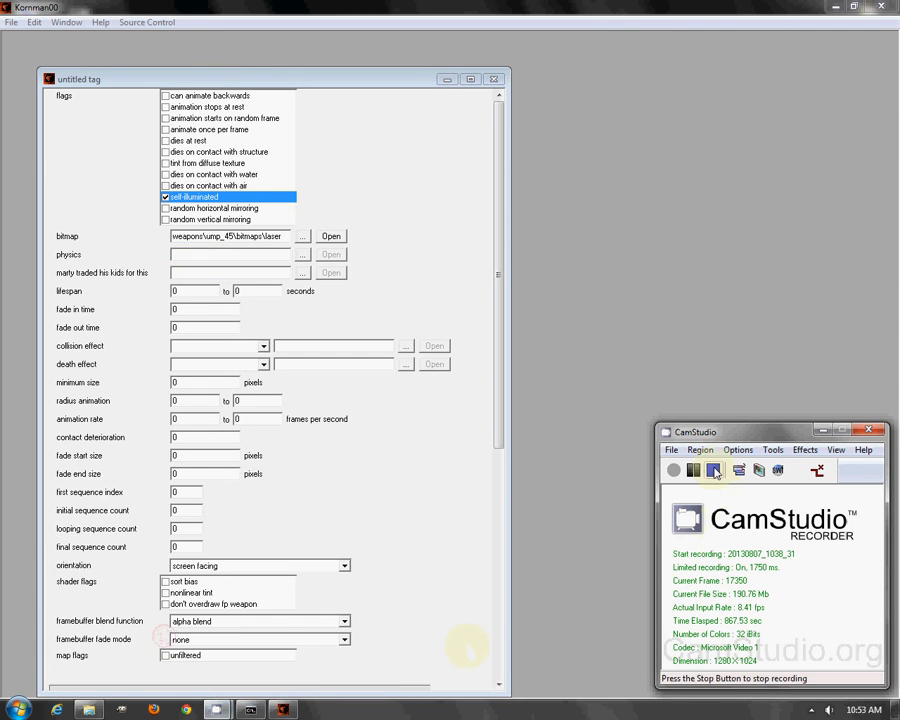